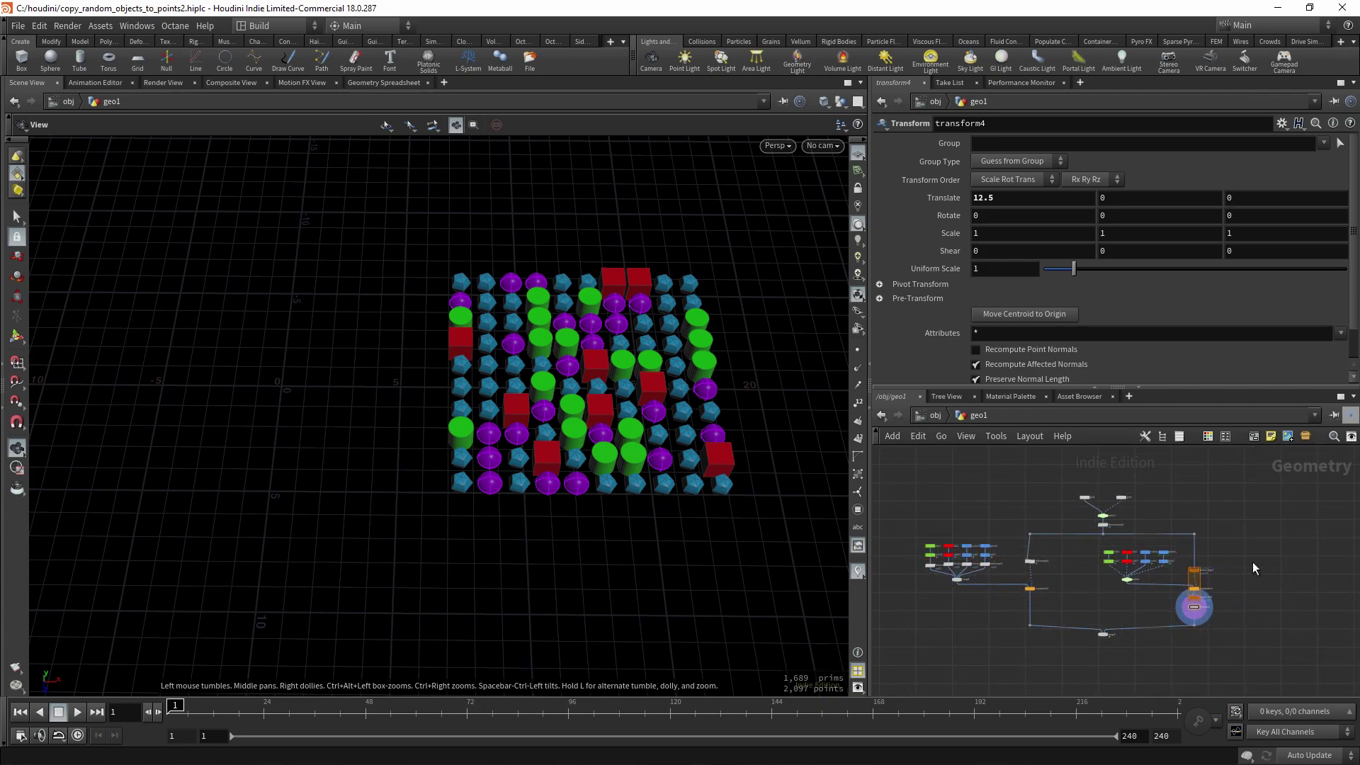
- Display switch3 and attribrandomize1 in turn, and enlarge the parameter pane to examine all the myID values and weights
{"action": "scroll", "coordinate": [1142, 525], "scroll_direction": "up", "scroll_amount": 5}
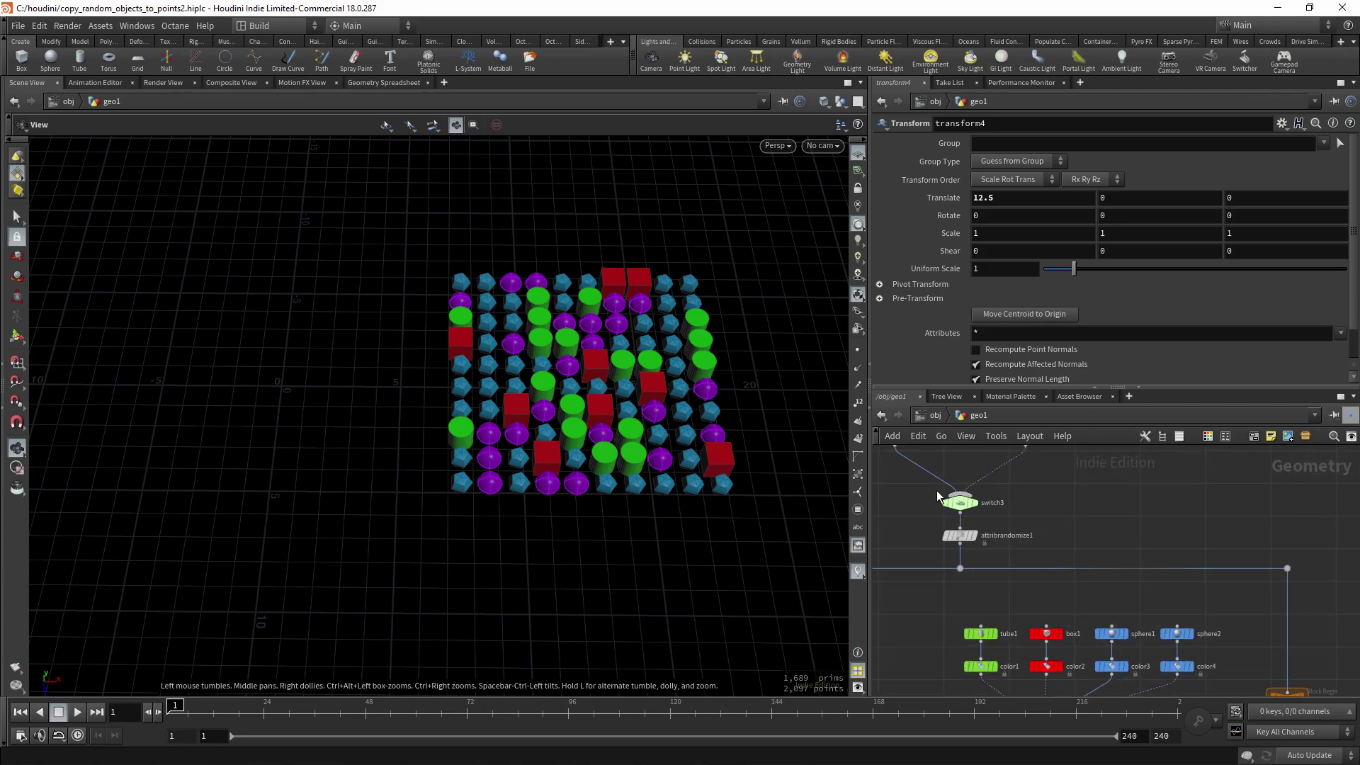
{"action": "left_click", "coordinate": [960, 502]}
{"action": "key", "text": "r"}
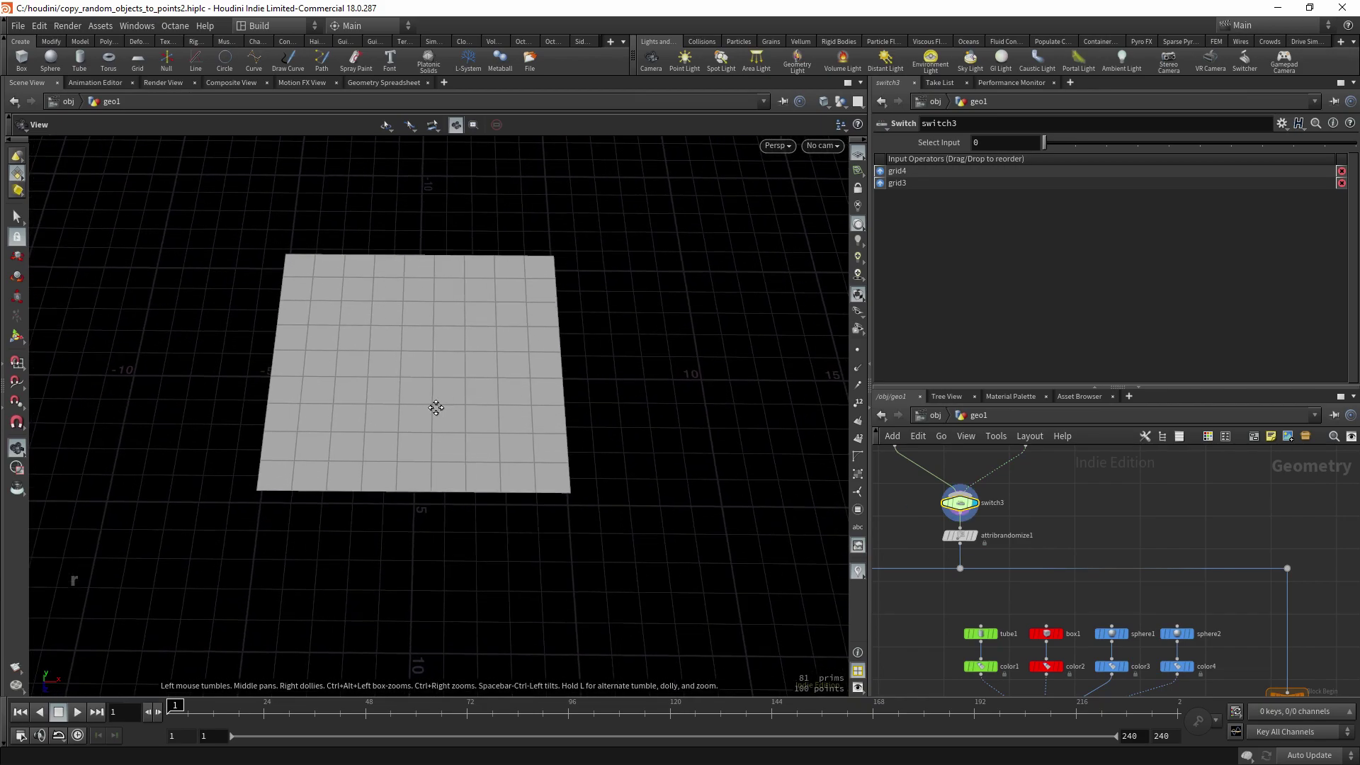
{"action": "left_click", "coordinate": [960, 536]}
{"action": "key", "text": "r"}
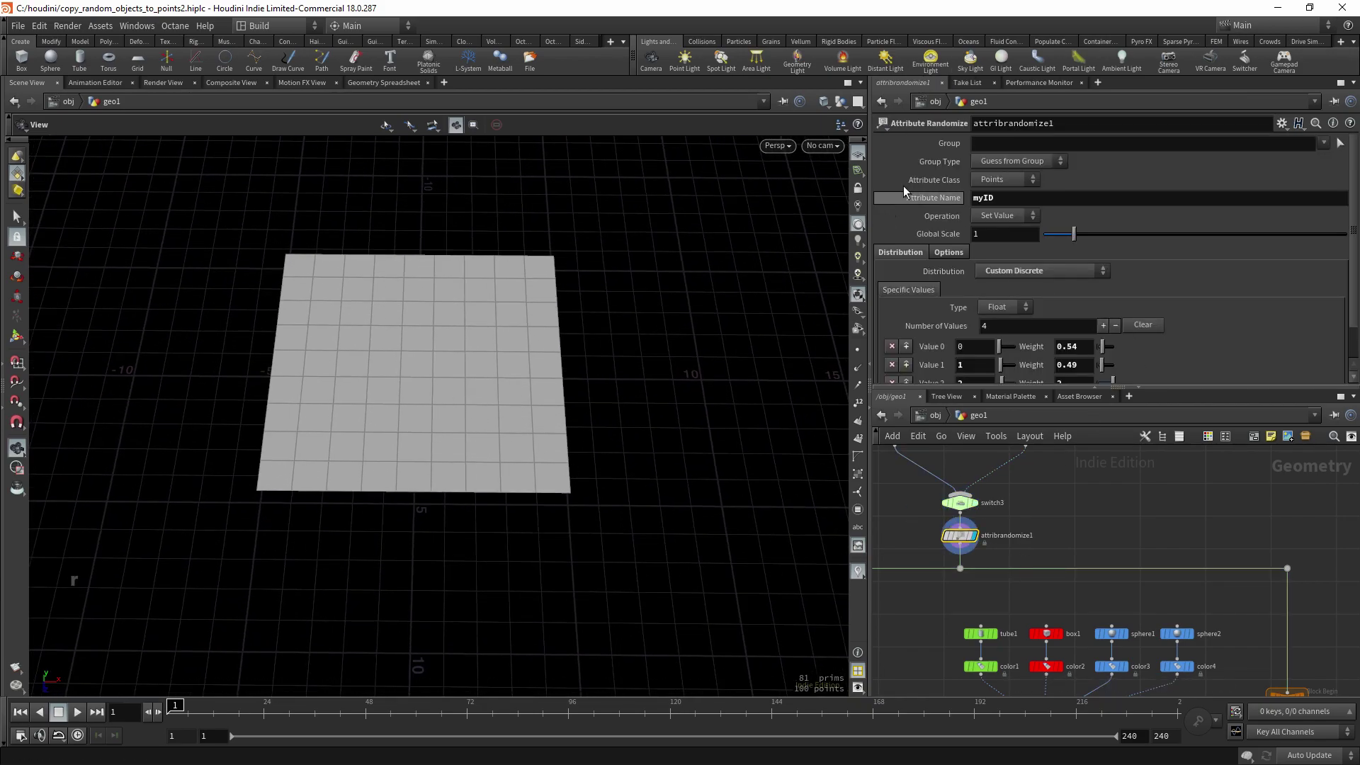
{"action": "left_click_drag", "start_coordinate": [1213, 389], "coordinate": [1205, 438]}
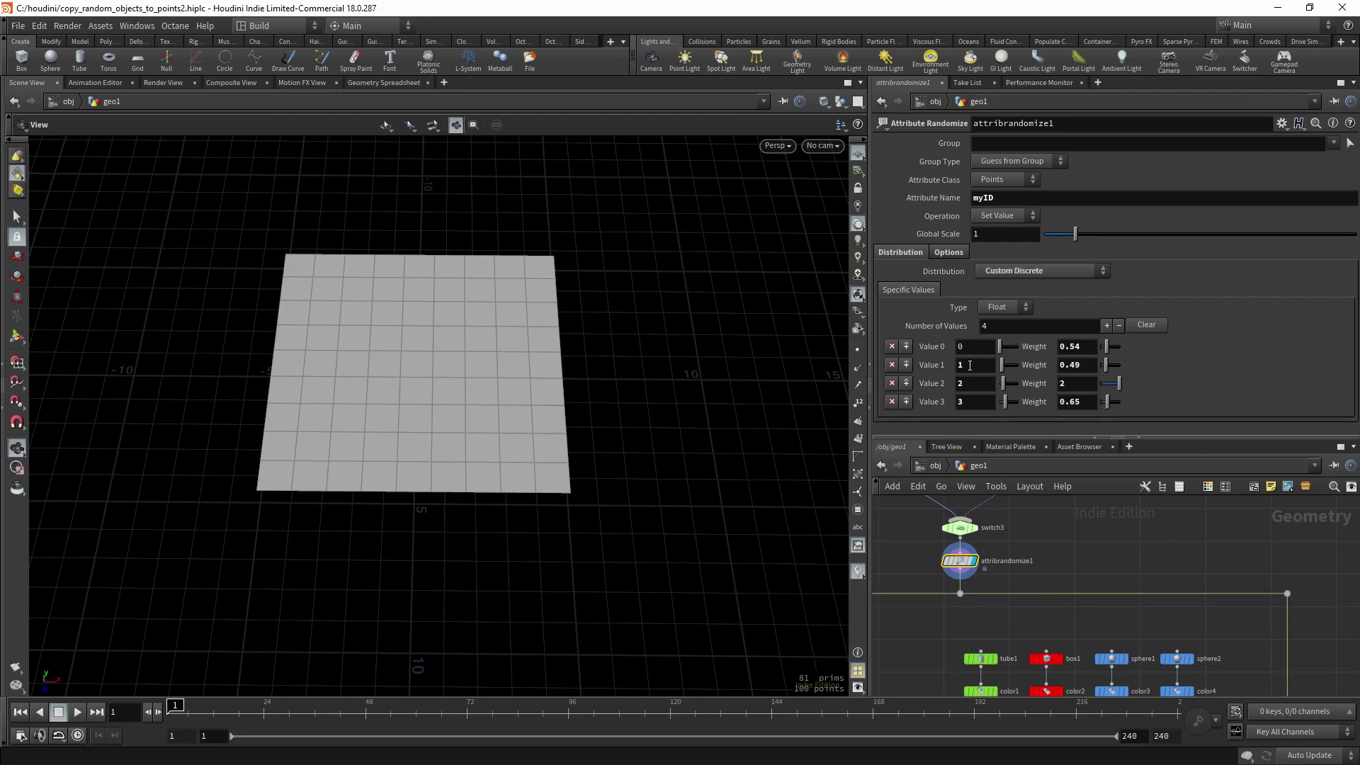
- Inspect switch1 and reveal the expression behind its Select Input value
{"action": "key", "text": "h"}
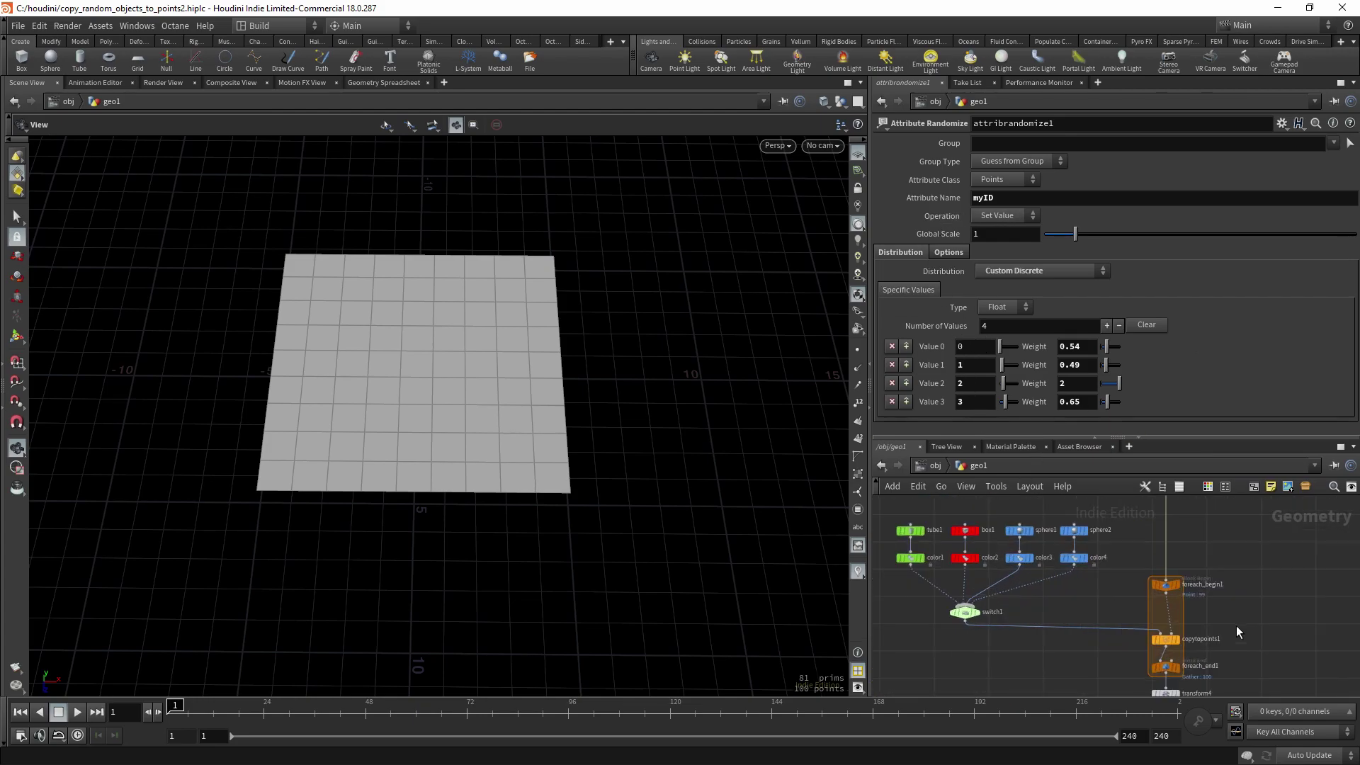
{"action": "left_click", "coordinate": [990, 594]}
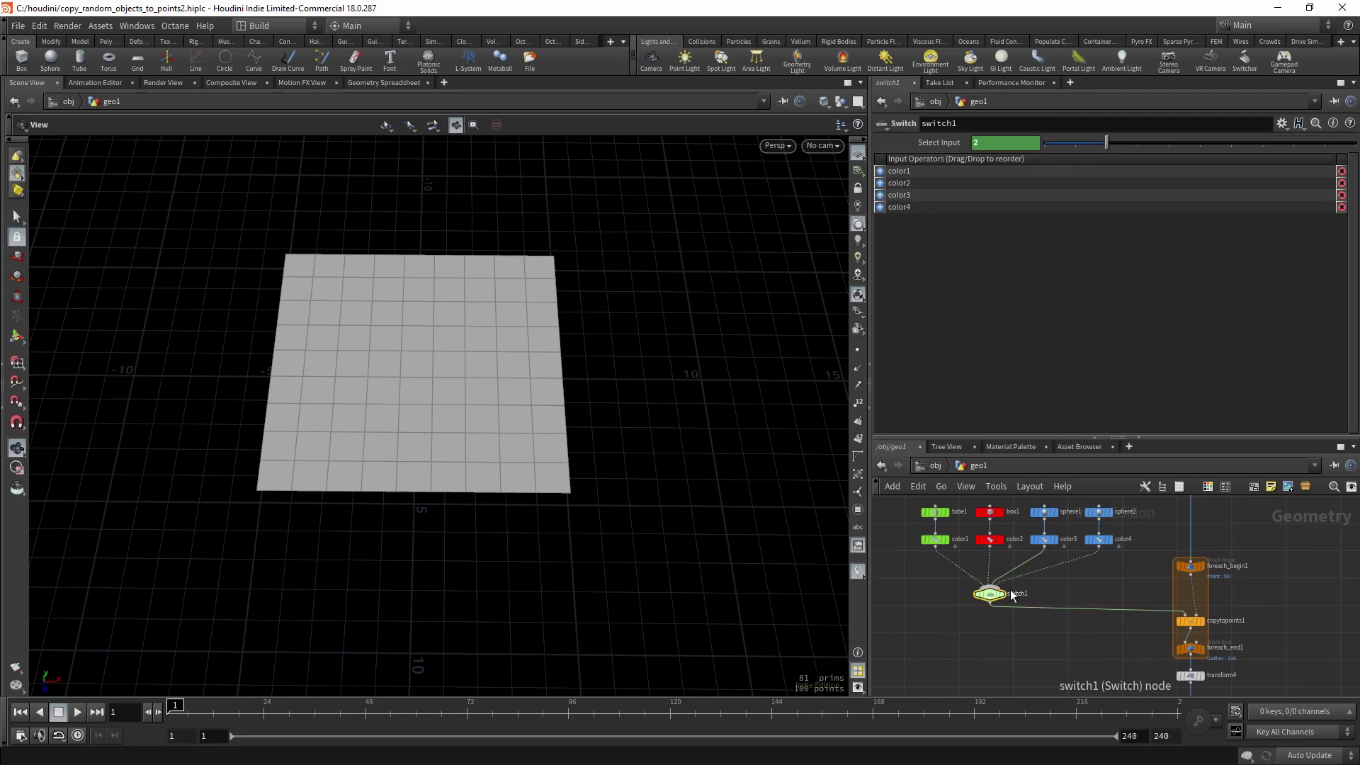
{"action": "left_click", "coordinate": [933, 144]}
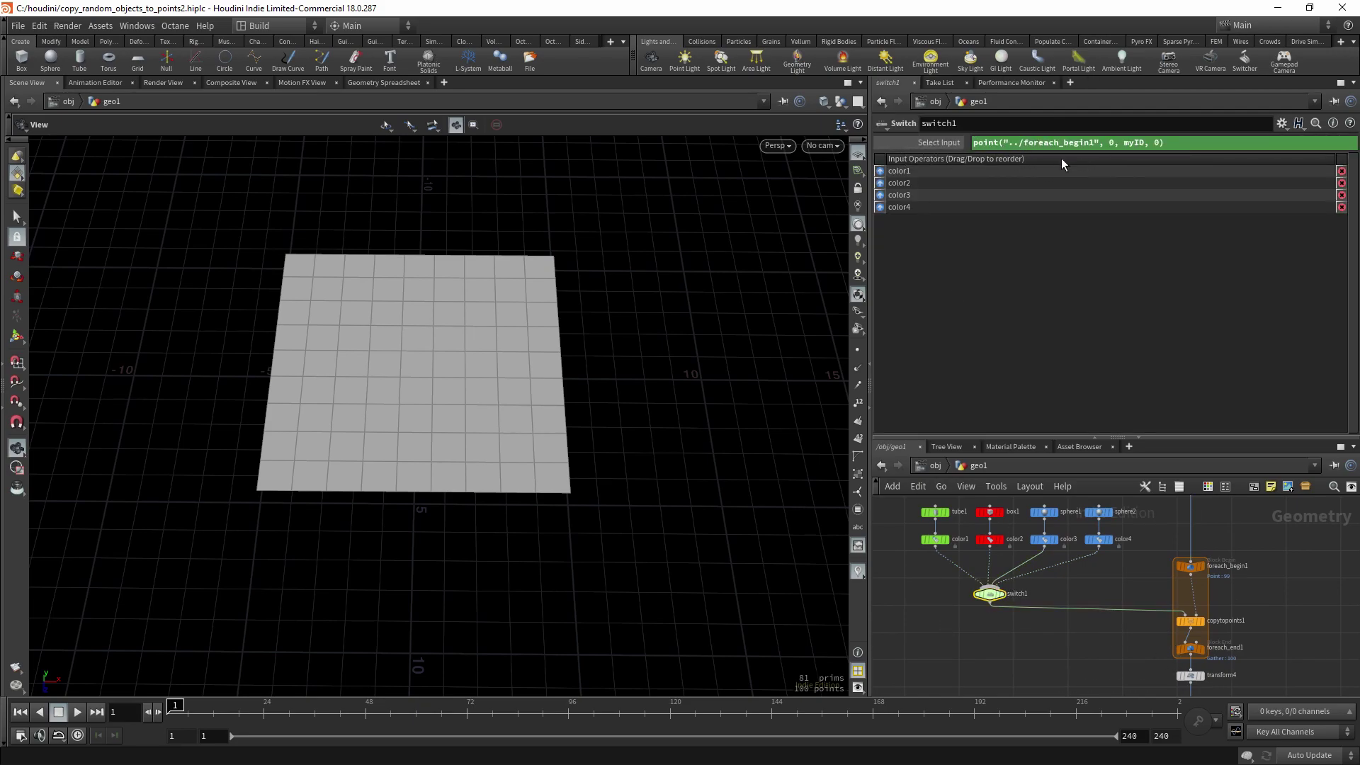
- Inspect the copytopoints3 node and its Piece Attribute setting in the other network branch
{"action": "scroll", "coordinate": [1053, 661], "scroll_direction": "down", "scroll_amount": 3}
{"action": "middle_click_drag", "start_coordinate": [992, 659], "coordinate": [1125, 627]}
{"action": "scroll", "coordinate": [1061, 601], "scroll_direction": "up", "scroll_amount": 4}
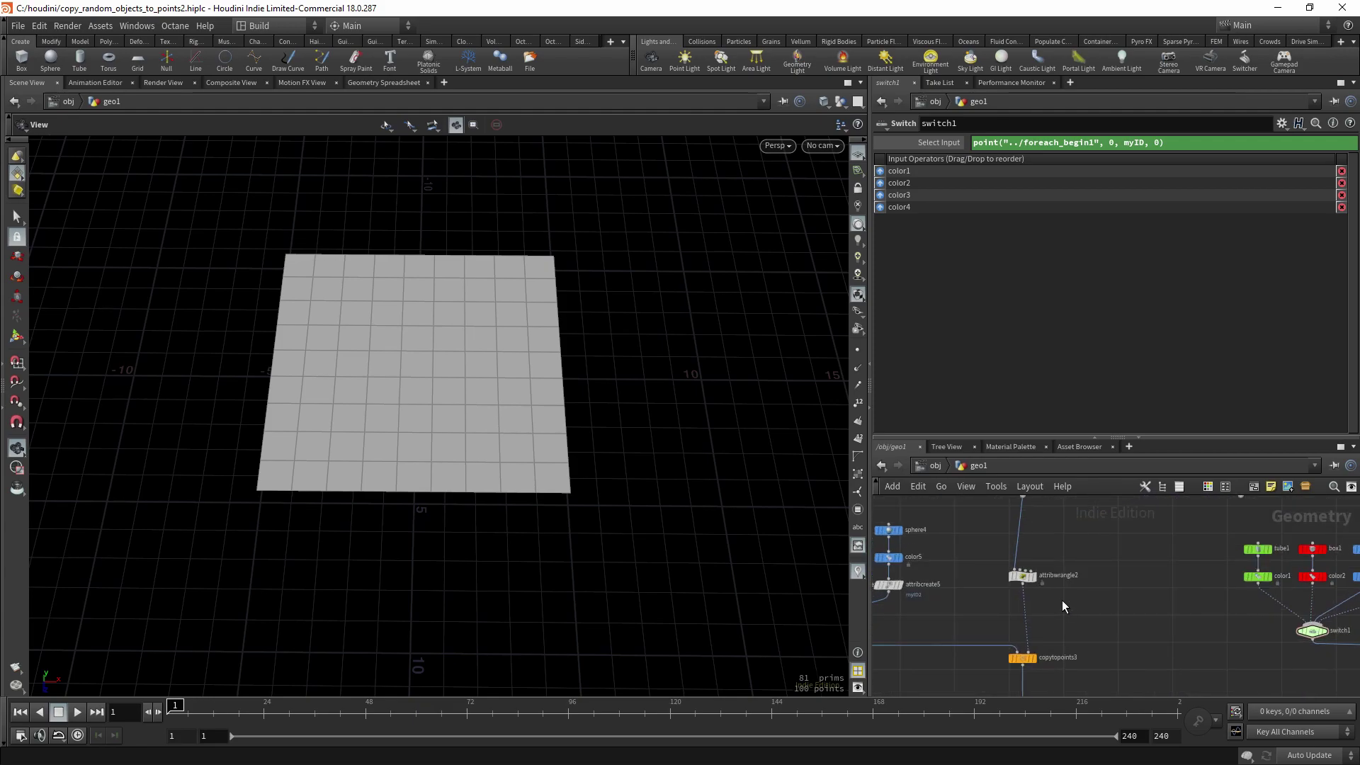
{"action": "left_click", "coordinate": [1052, 623]}
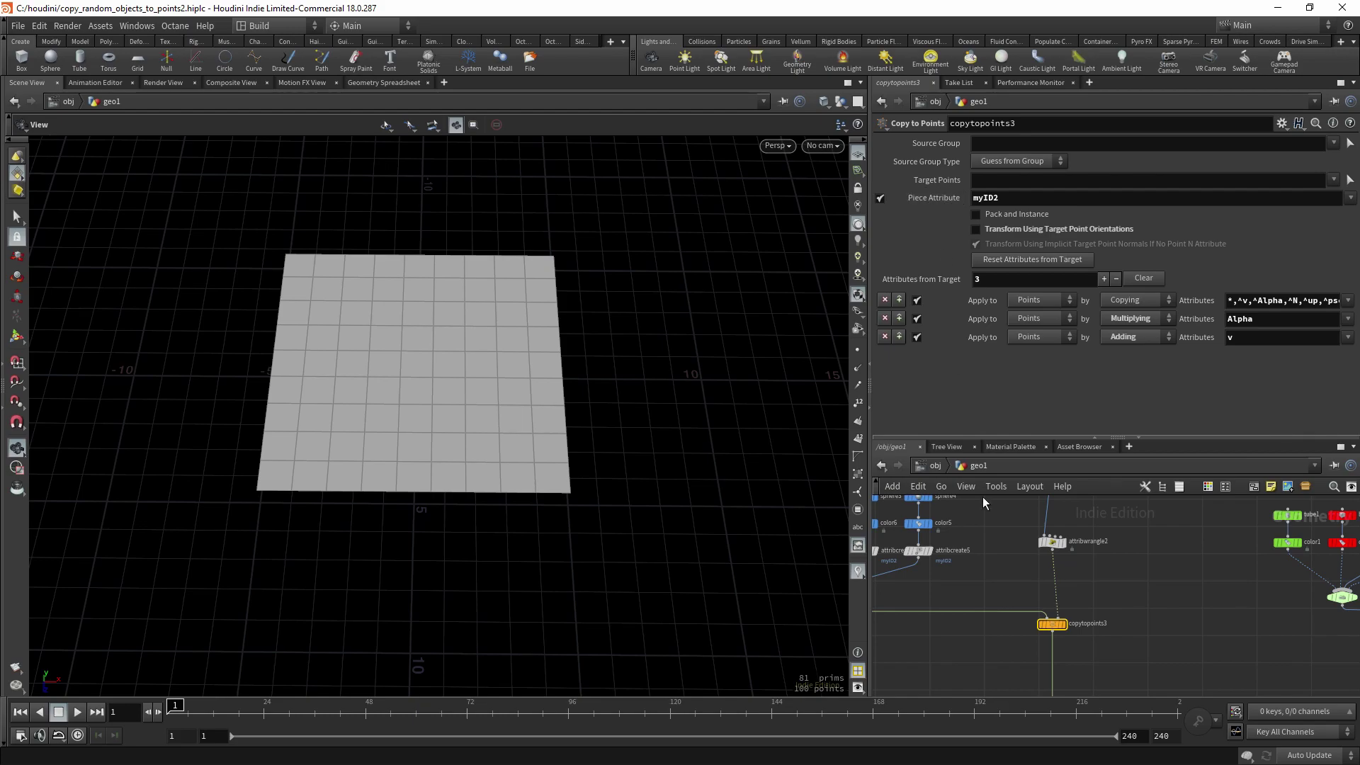
- Widen the parameter and network panes and display the output of switch1
{"action": "scroll", "coordinate": [1005, 585], "scroll_direction": "down", "scroll_amount": 2}
{"action": "middle_click_drag", "start_coordinate": [1006, 582], "coordinate": [1073, 582]}
{"action": "scroll", "coordinate": [1074, 582], "scroll_direction": "down", "scroll_amount": 2}
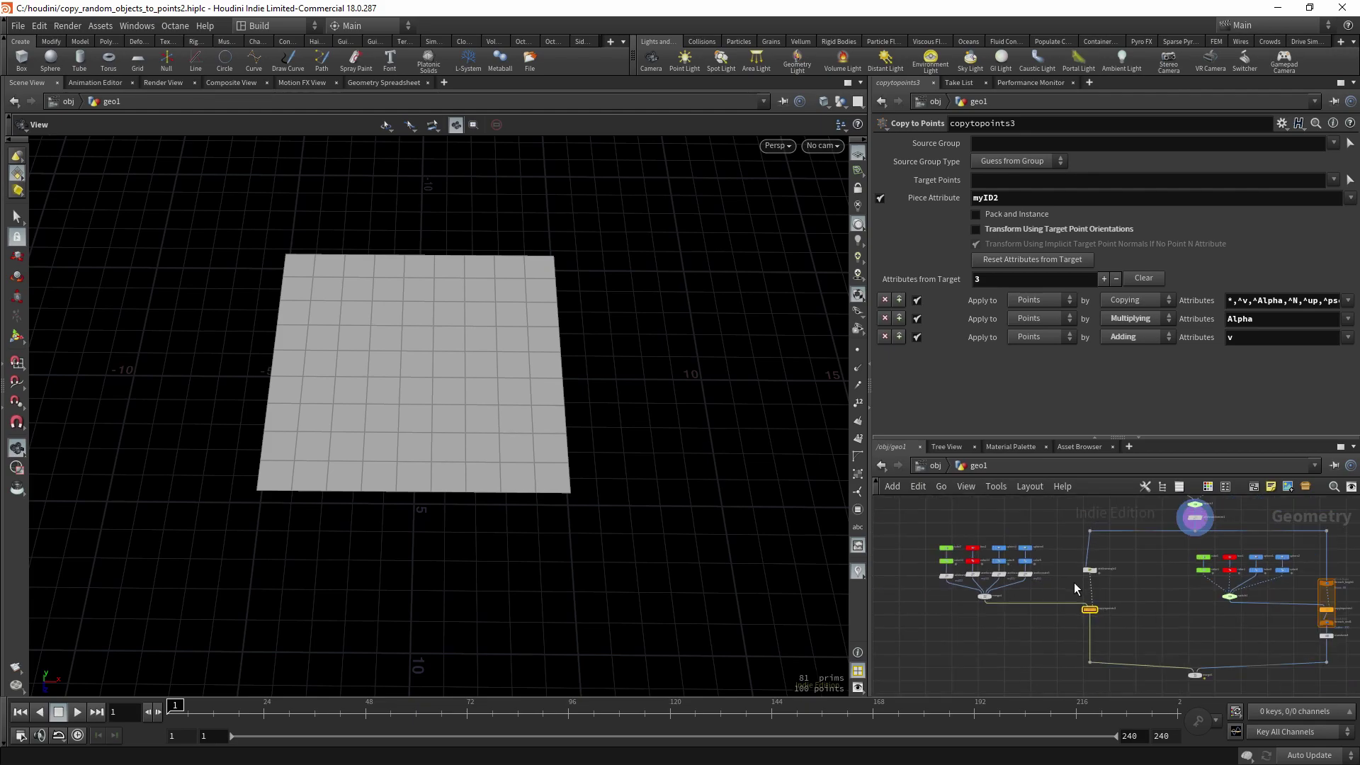
{"action": "scroll", "coordinate": [1146, 594], "scroll_direction": "down", "scroll_amount": 2}
{"action": "left_click_drag", "start_coordinate": [869, 580], "coordinate": [811, 580]}
{"action": "scroll", "coordinate": [1112, 602], "scroll_direction": "up", "scroll_amount": 2}
{"action": "middle_click_drag", "start_coordinate": [1233, 623], "coordinate": [1167, 621]}
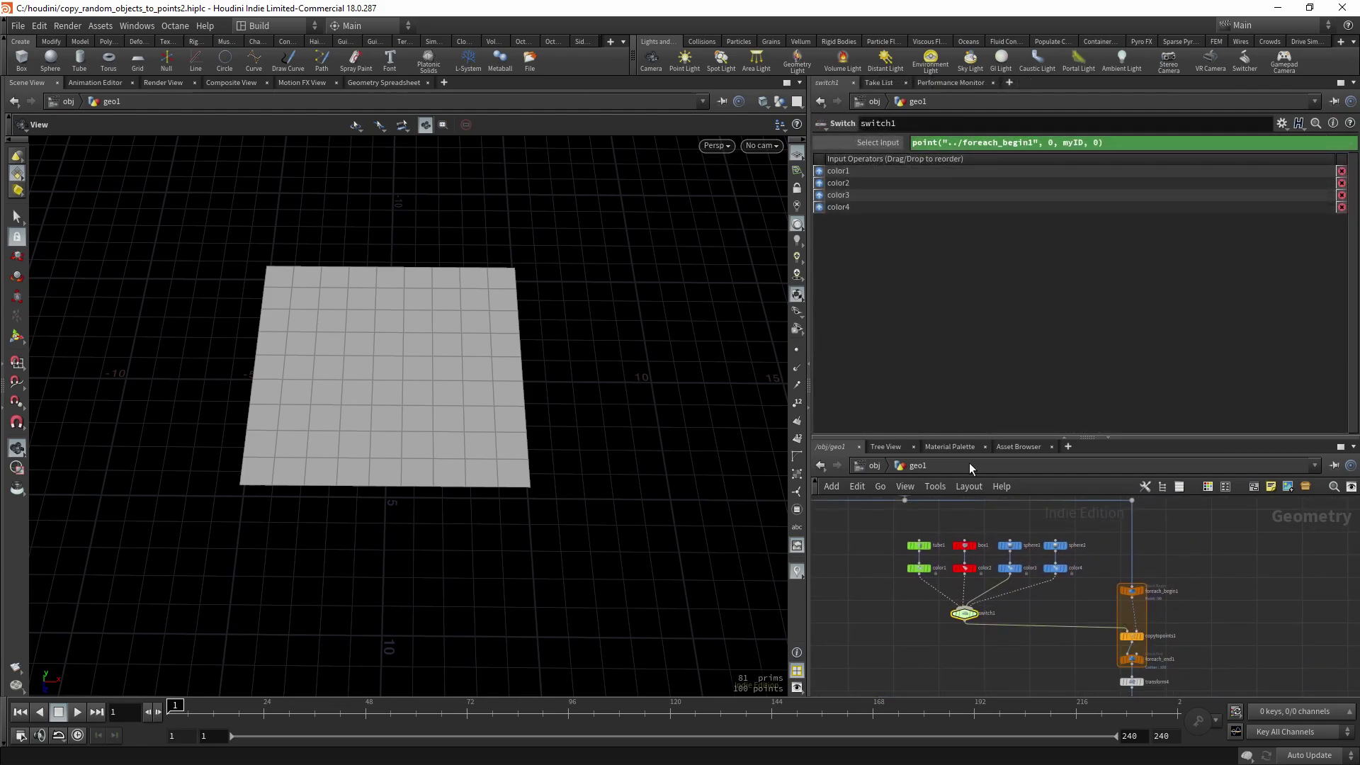
{"action": "scroll", "coordinate": [928, 593], "scroll_direction": "up", "scroll_amount": 2}
{"action": "key", "text": "r"}
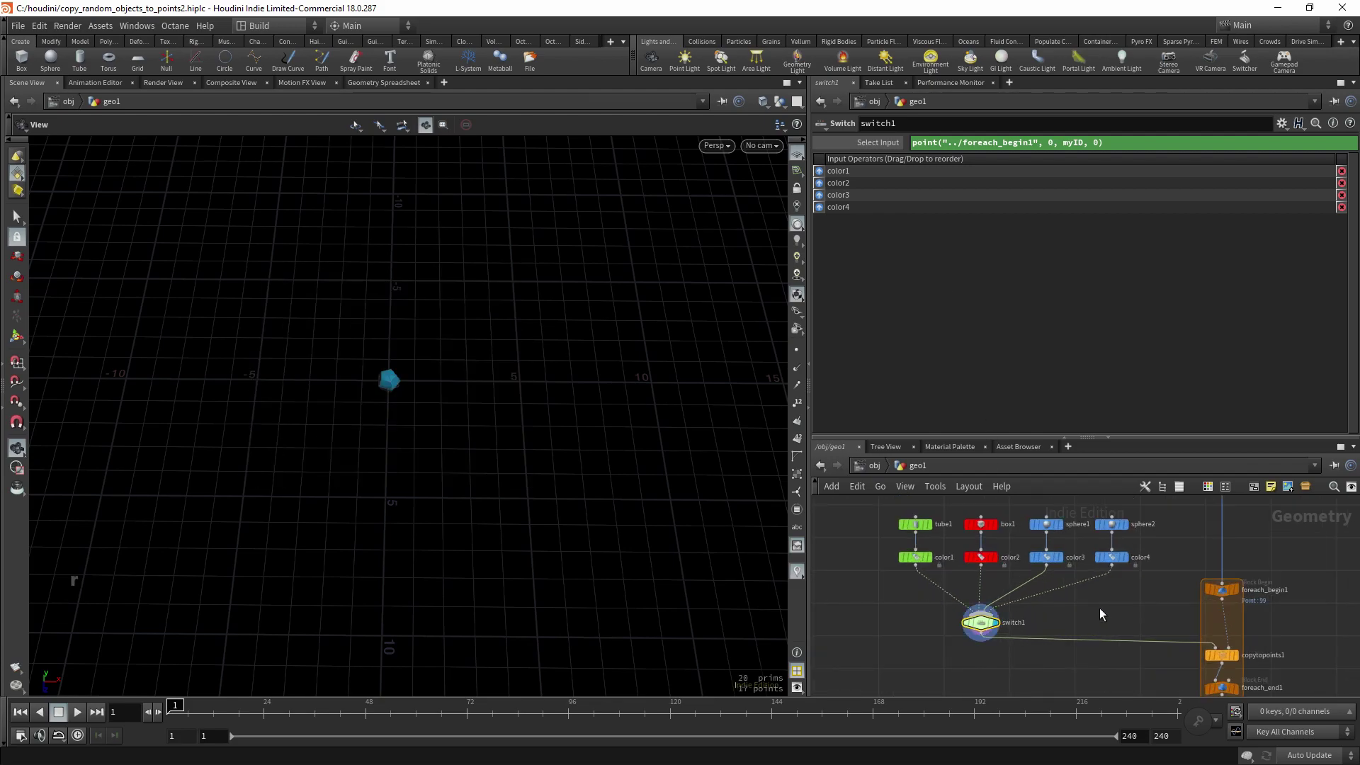
- Duplicate switch1, remove the copy's Select Input expression, try its inputs up to 3, and delete the copy
{"action": "left_click_drag", "start_coordinate": [966, 623], "coordinate": [884, 676], "text": "alt"}
{"action": "middle_click_drag", "start_coordinate": [813, 660], "coordinate": [820, 628]}
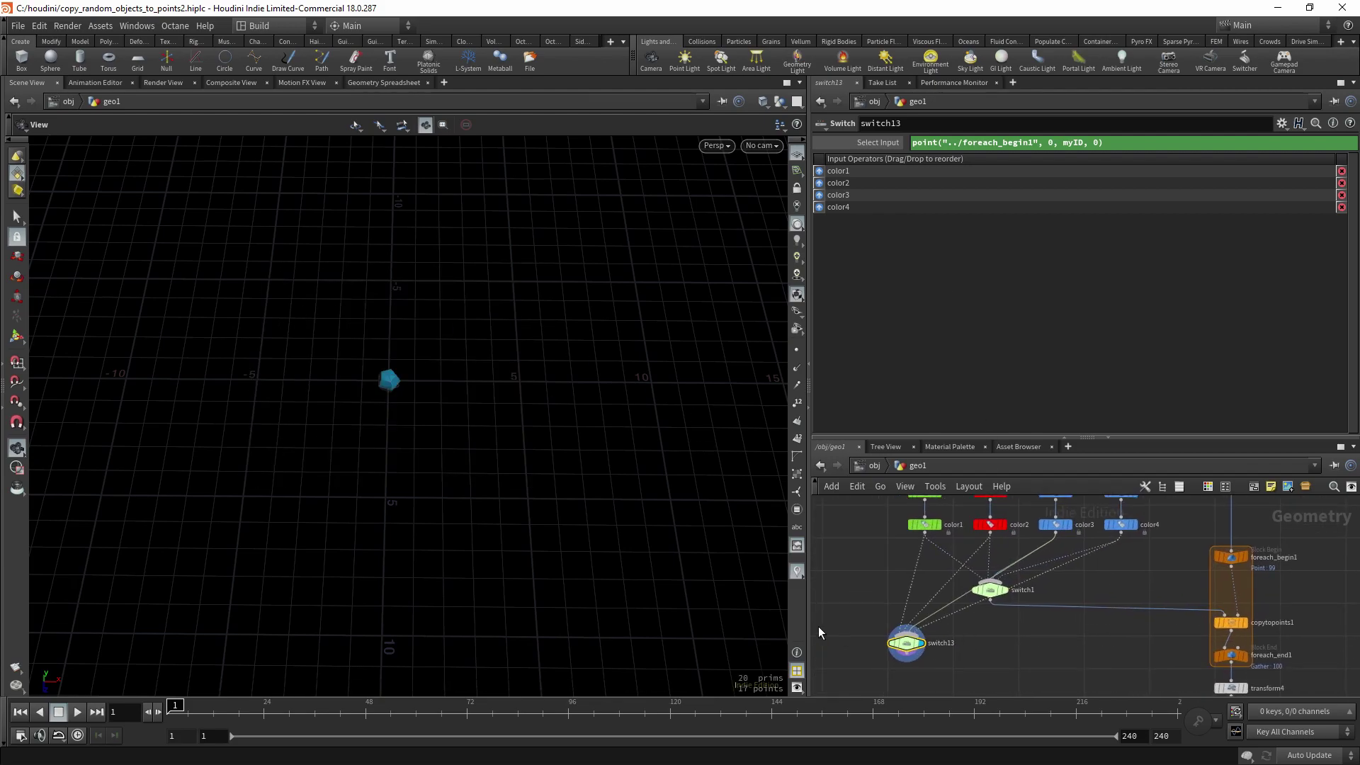
{"action": "left_click", "coordinate": [885, 147], "text": "ctrl+shift"}
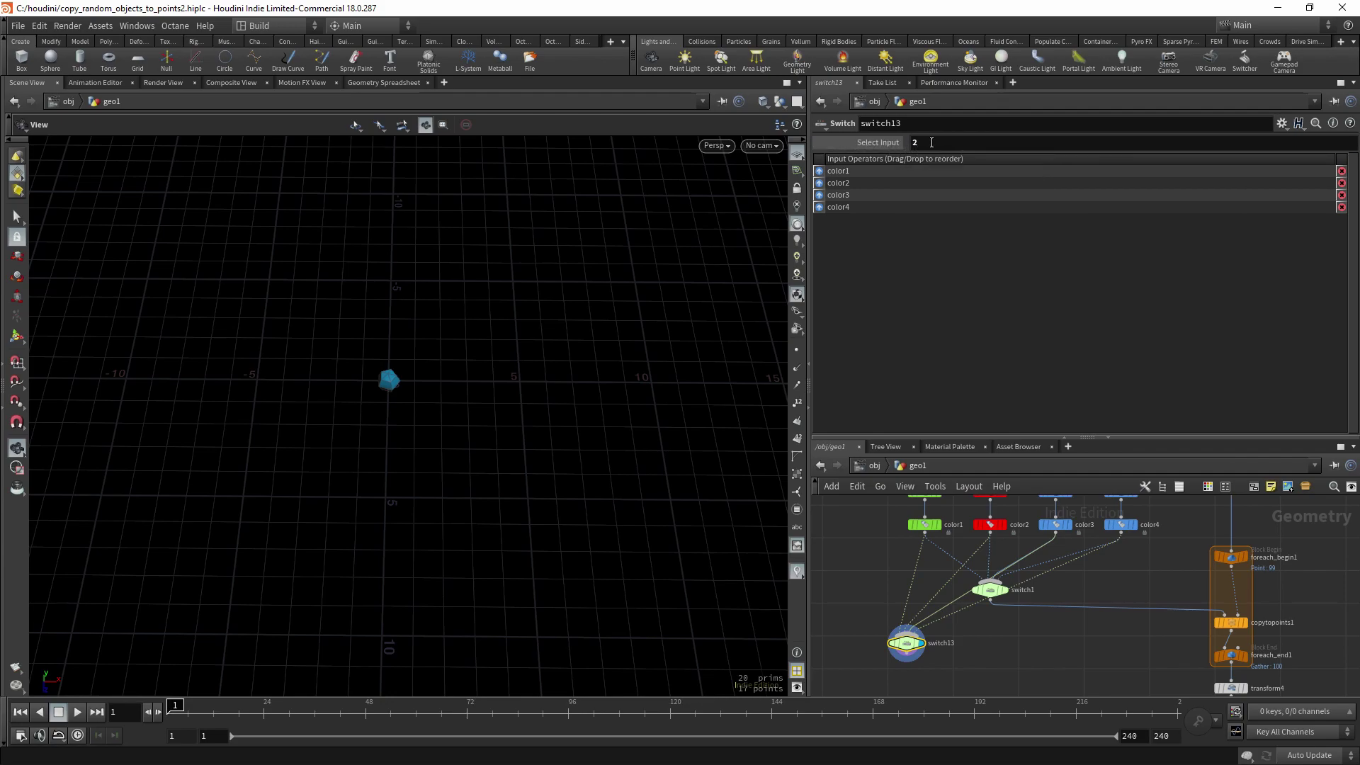
{"action": "left_click", "coordinate": [892, 144]}
{"action": "left_click_drag", "start_coordinate": [1001, 145], "coordinate": [1094, 146]}
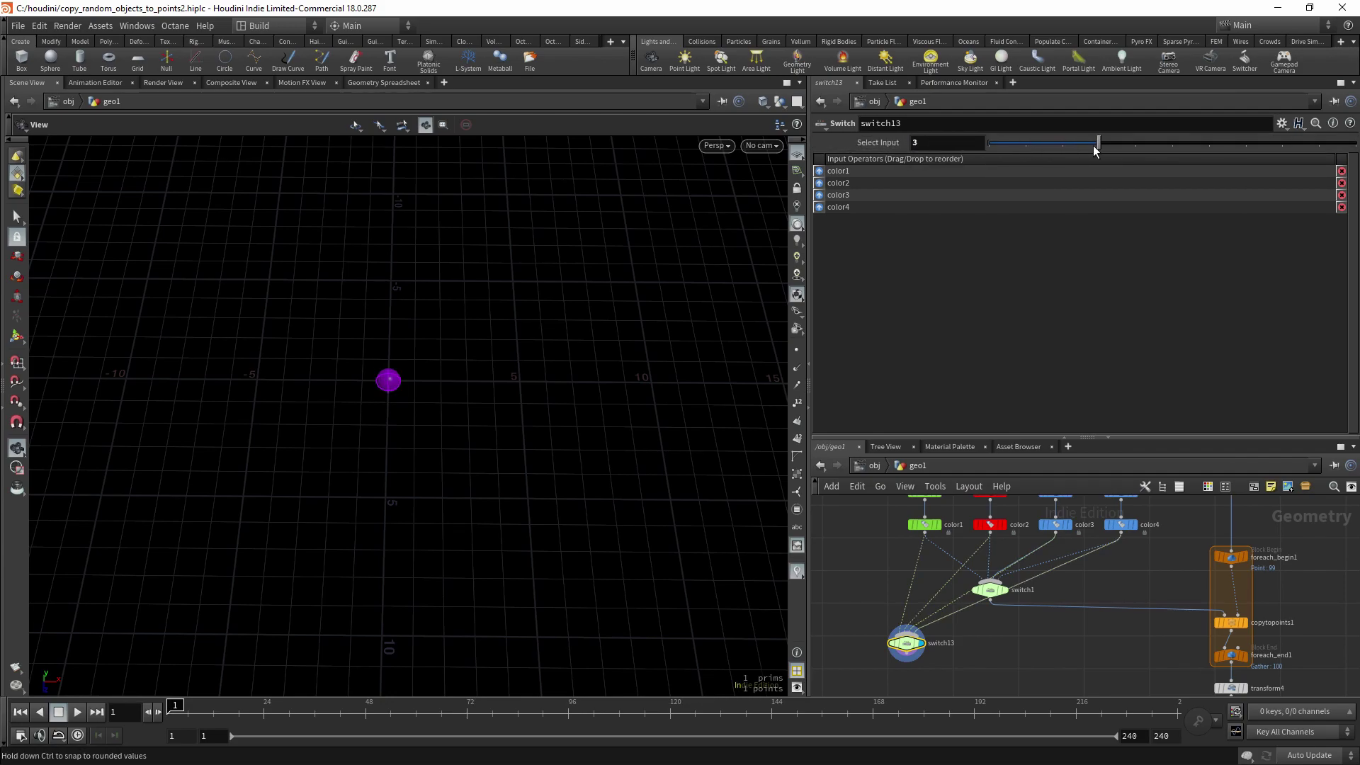
{"action": "key", "text": "Delete"}
- Display merge4 and examine the overlapping merged shapes up close
{"action": "scroll", "coordinate": [924, 648], "scroll_direction": "down", "scroll_amount": 5}
{"action": "middle_click_drag", "start_coordinate": [921, 648], "coordinate": [1167, 613]}
{"action": "scroll", "coordinate": [1001, 601], "scroll_direction": "up", "scroll_amount": 1}
{"action": "scroll", "coordinate": [1001, 602], "scroll_direction": "up", "scroll_amount": 3}
{"action": "left_click_drag", "start_coordinate": [959, 611], "coordinate": [1024, 583]}
{"action": "key", "text": "r"}
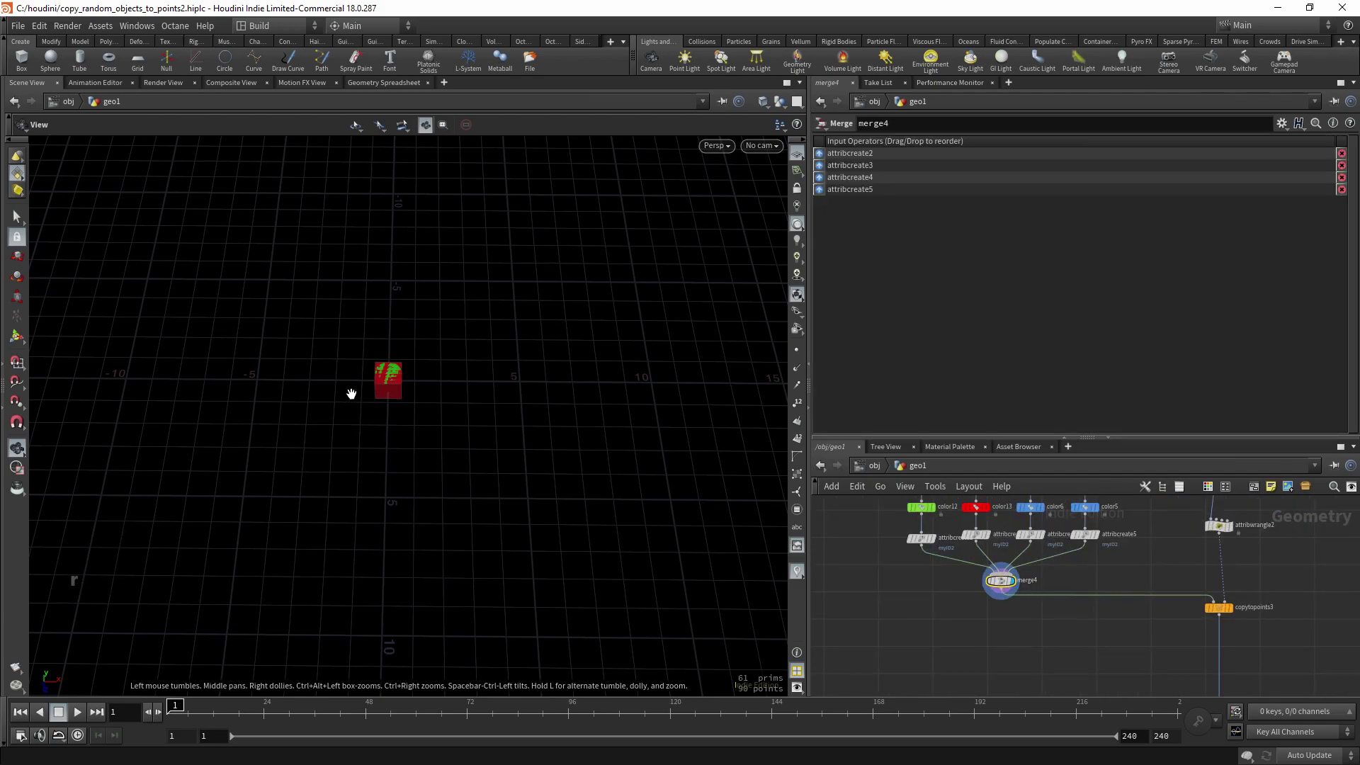
{"action": "right_click_drag", "start_coordinate": [349, 389], "coordinate": [474, 415]}
{"action": "left_click_drag", "start_coordinate": [474, 415], "coordinate": [468, 389]}
{"action": "right_click_drag", "start_coordinate": [468, 389], "coordinate": [545, 425]}
{"action": "middle_click_drag", "start_coordinate": [942, 612], "coordinate": [955, 652]}
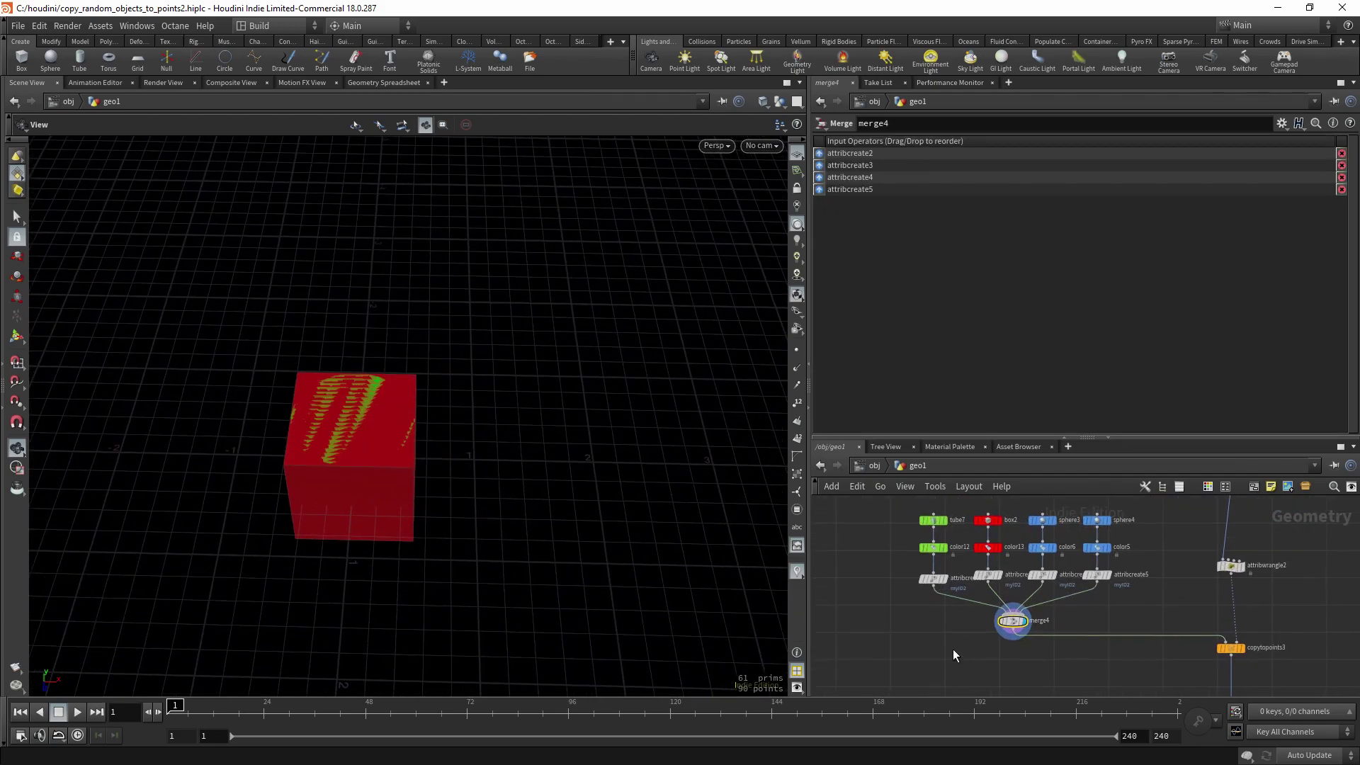
- Inspect the myID2 settings on attribcreate2 and the matching Piece Attribute on copytopoints3
{"action": "scroll", "coordinate": [891, 571], "scroll_direction": "up", "scroll_amount": 2}
{"action": "left_click", "coordinate": [950, 578]}
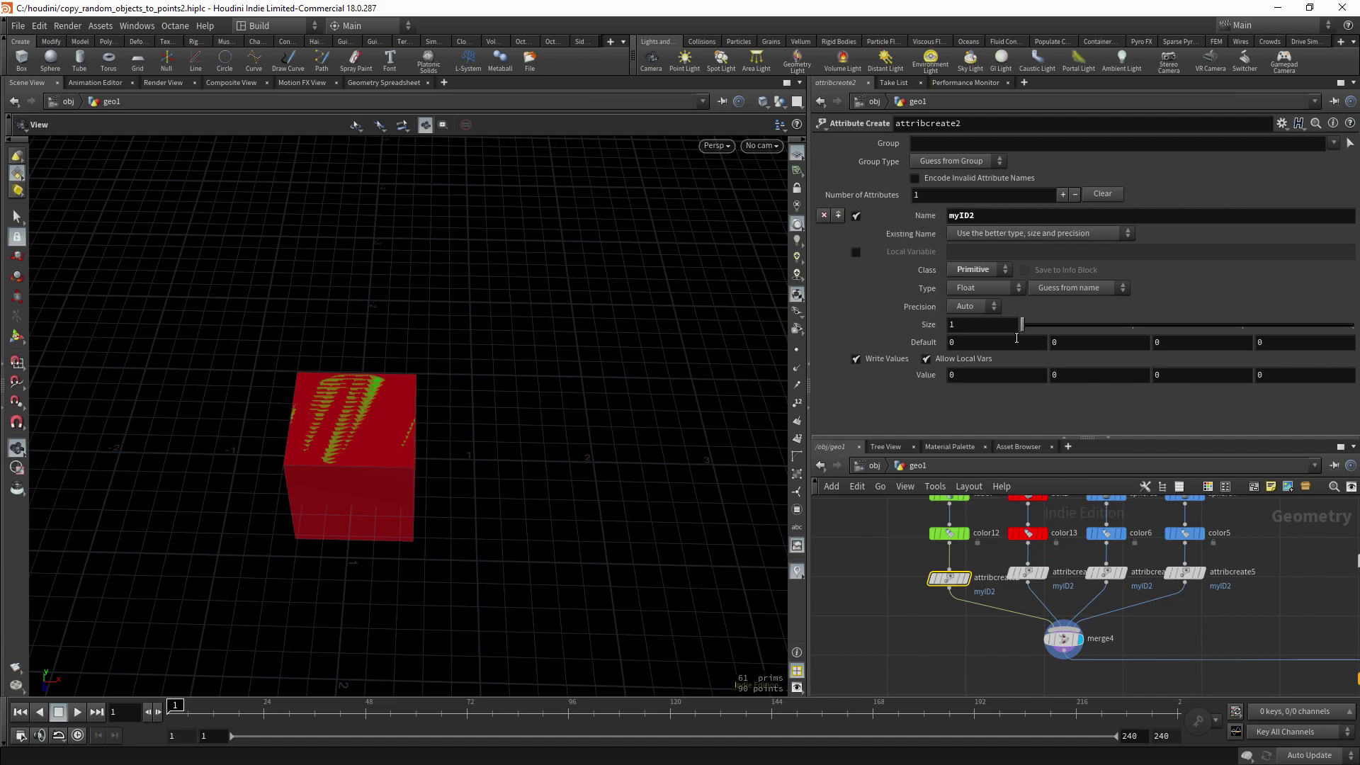
{"action": "scroll", "coordinate": [1164, 611], "scroll_direction": "down", "scroll_amount": 5}
{"action": "middle_click_drag", "start_coordinate": [1212, 605], "coordinate": [1037, 572]}
{"action": "scroll", "coordinate": [1128, 587], "scroll_direction": "up", "scroll_amount": 2}
{"action": "left_click", "coordinate": [1047, 614]}
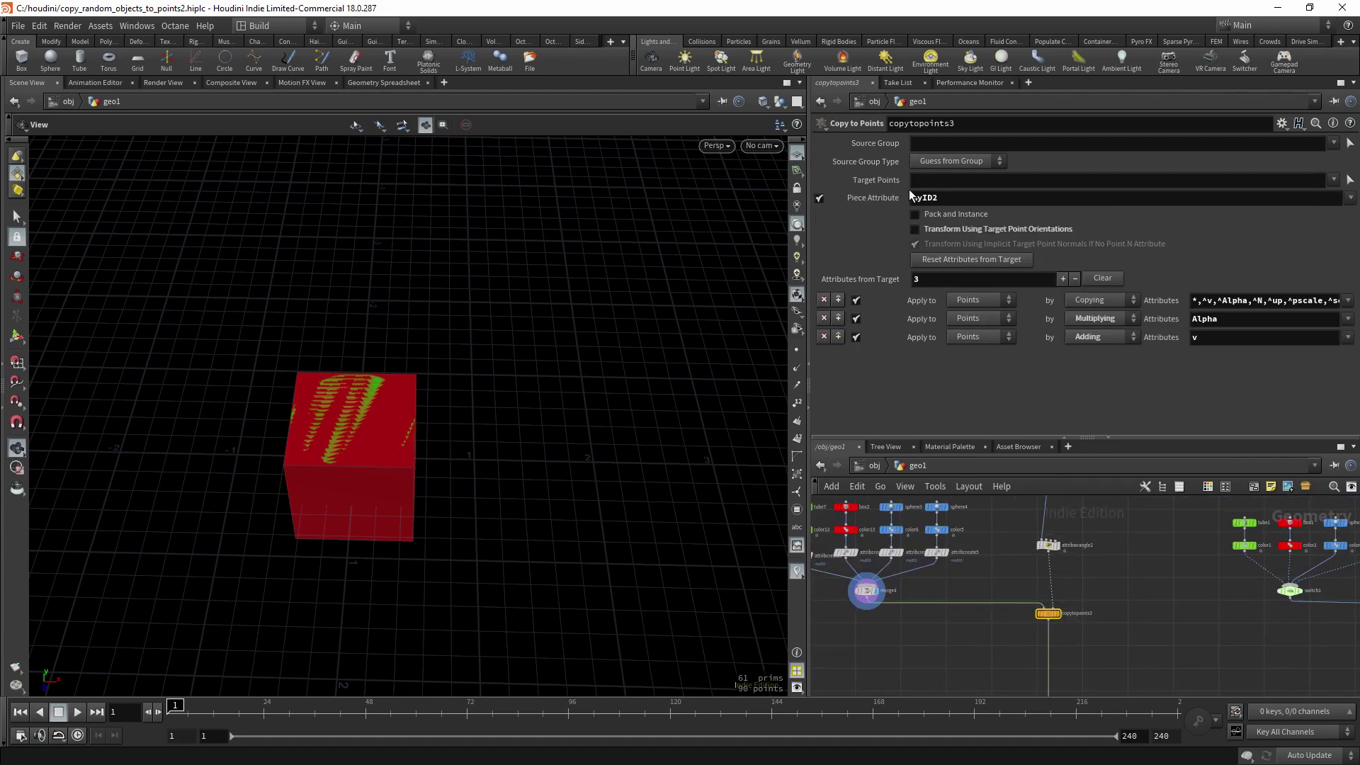
{"action": "middle_click_drag", "start_coordinate": [995, 642], "coordinate": [1015, 641]}
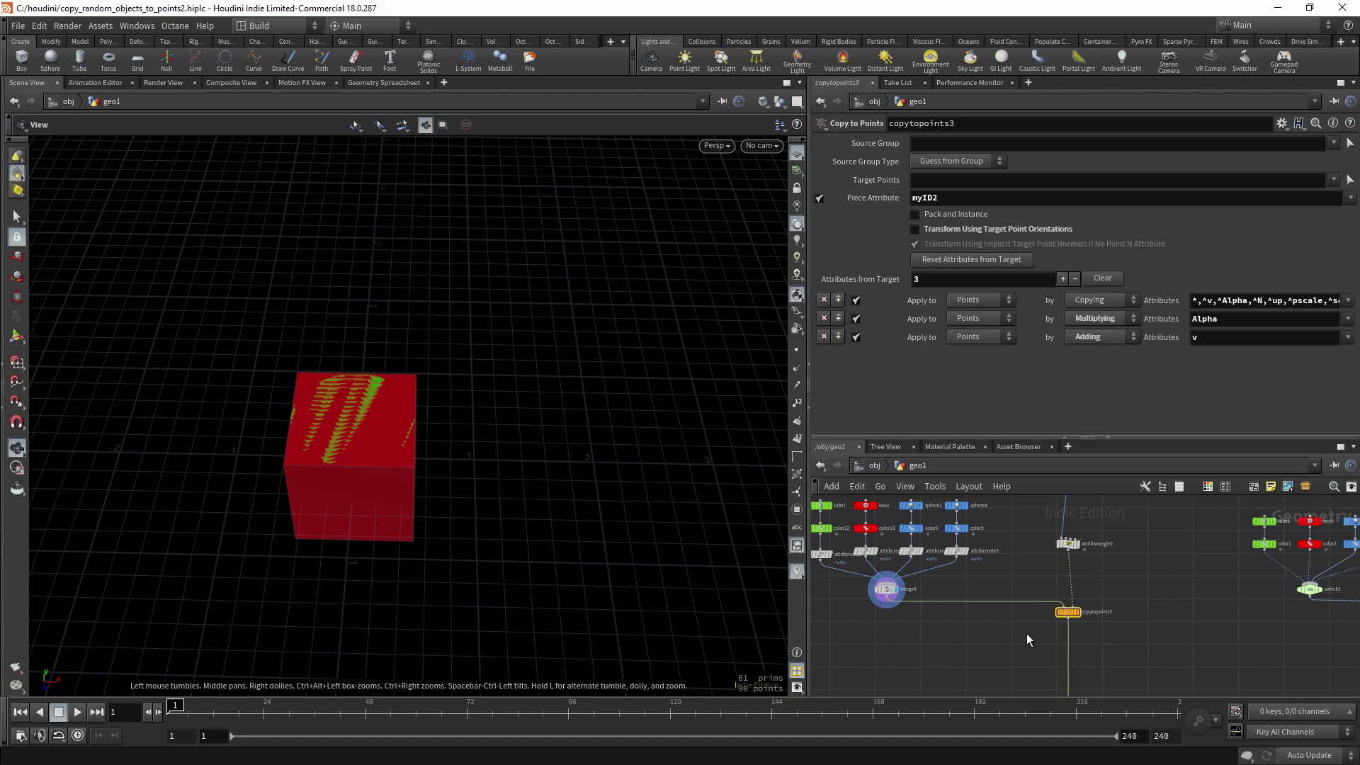
- Display attribrandomize1 on the grid and review its attribute name and custom discrete values
{"action": "middle_click_drag", "start_coordinate": [1123, 529], "coordinate": [997, 634]}
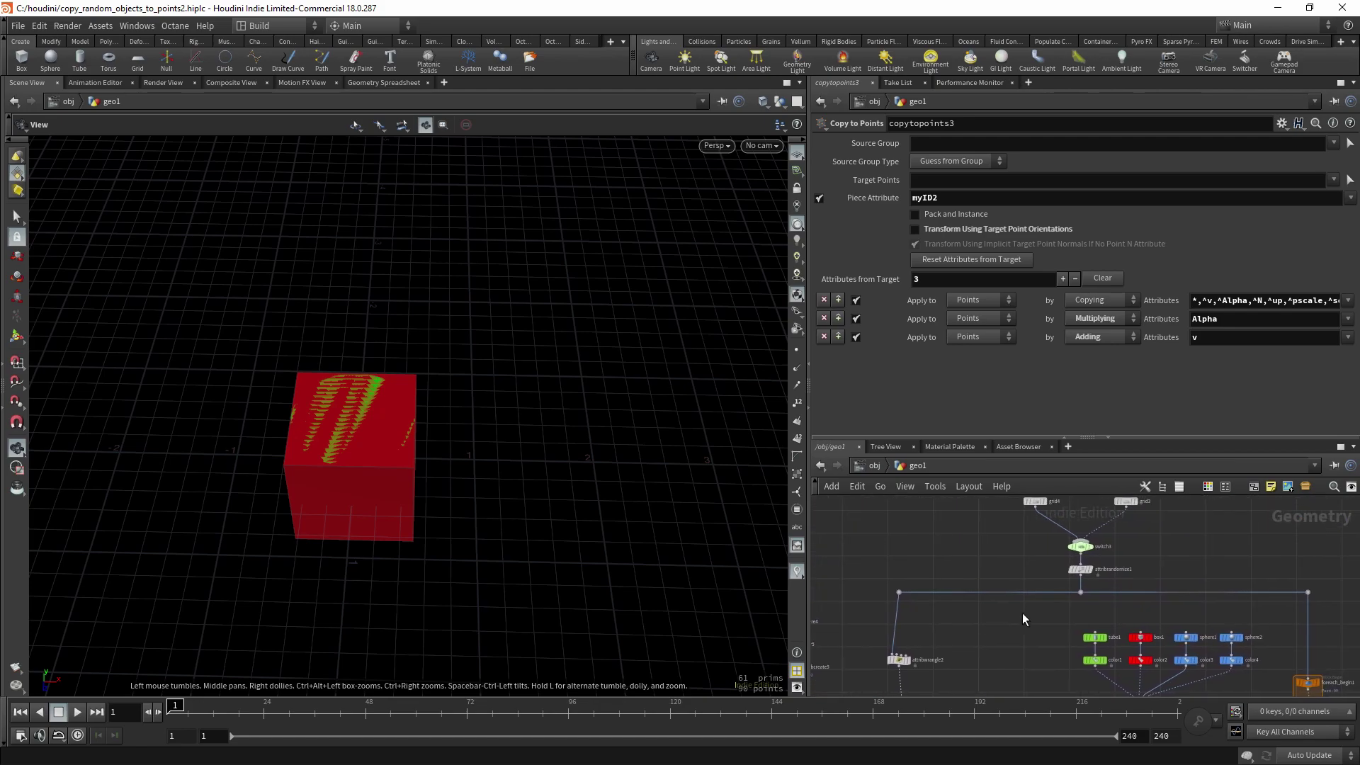
{"action": "scroll", "coordinate": [1031, 557], "scroll_direction": "up", "scroll_amount": 3}
{"action": "left_click", "coordinate": [1091, 571]}
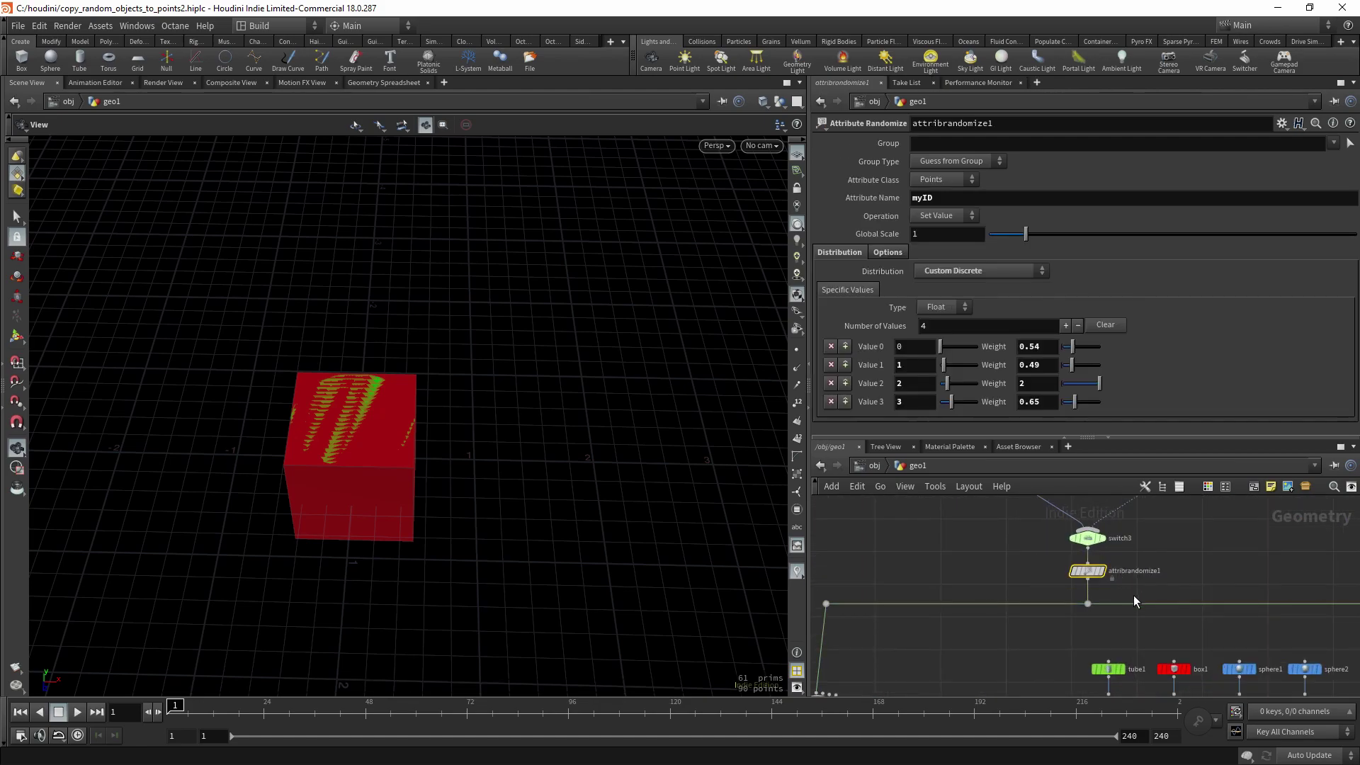
{"action": "left_click", "coordinate": [1102, 571]}
{"action": "key", "text": "h"}
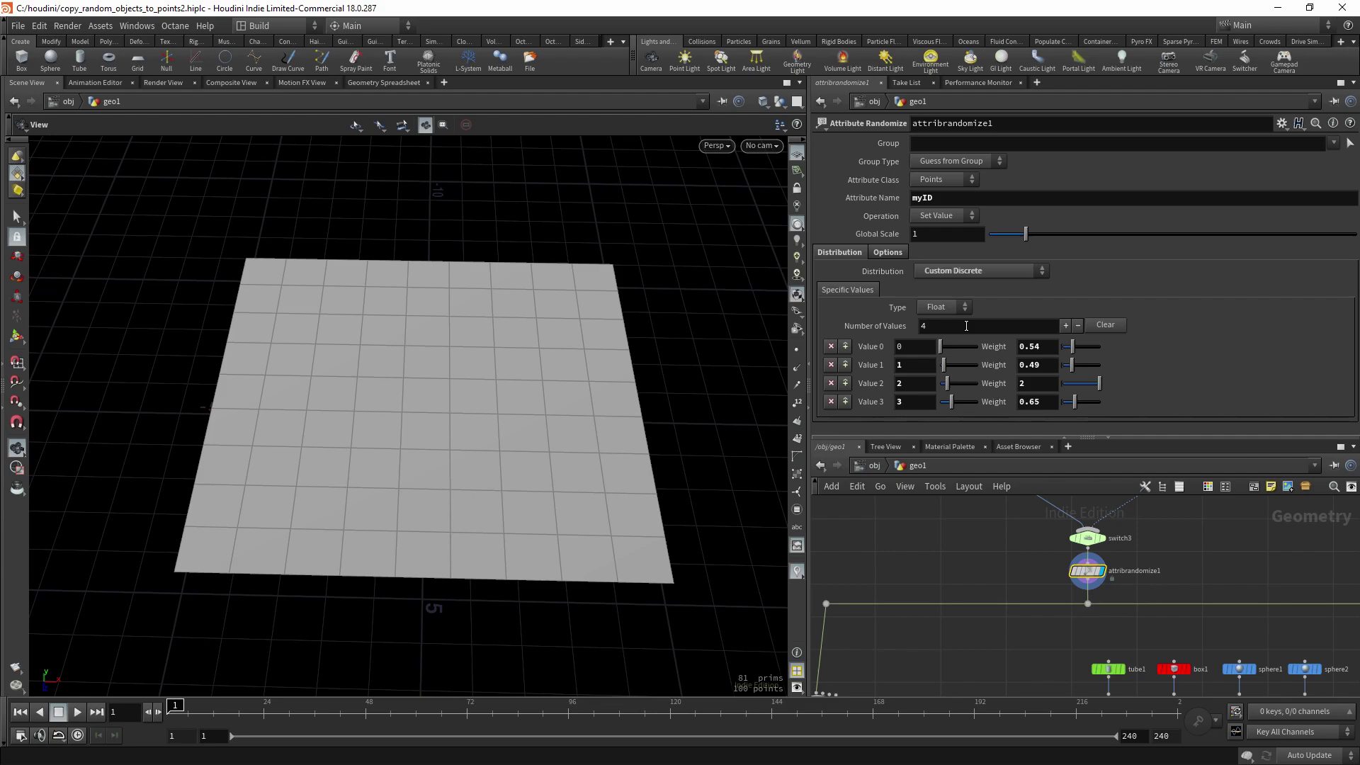
- Compare the Piece Attribute of copytopoints3 with the attribute name and value type in attribrandomize1
{"action": "scroll", "coordinate": [962, 607], "scroll_direction": "down", "scroll_amount": 3}
{"action": "middle_click_drag", "start_coordinate": [912, 667], "coordinate": [971, 583]}
{"action": "scroll", "coordinate": [917, 633], "scroll_direction": "up", "scroll_amount": 2}
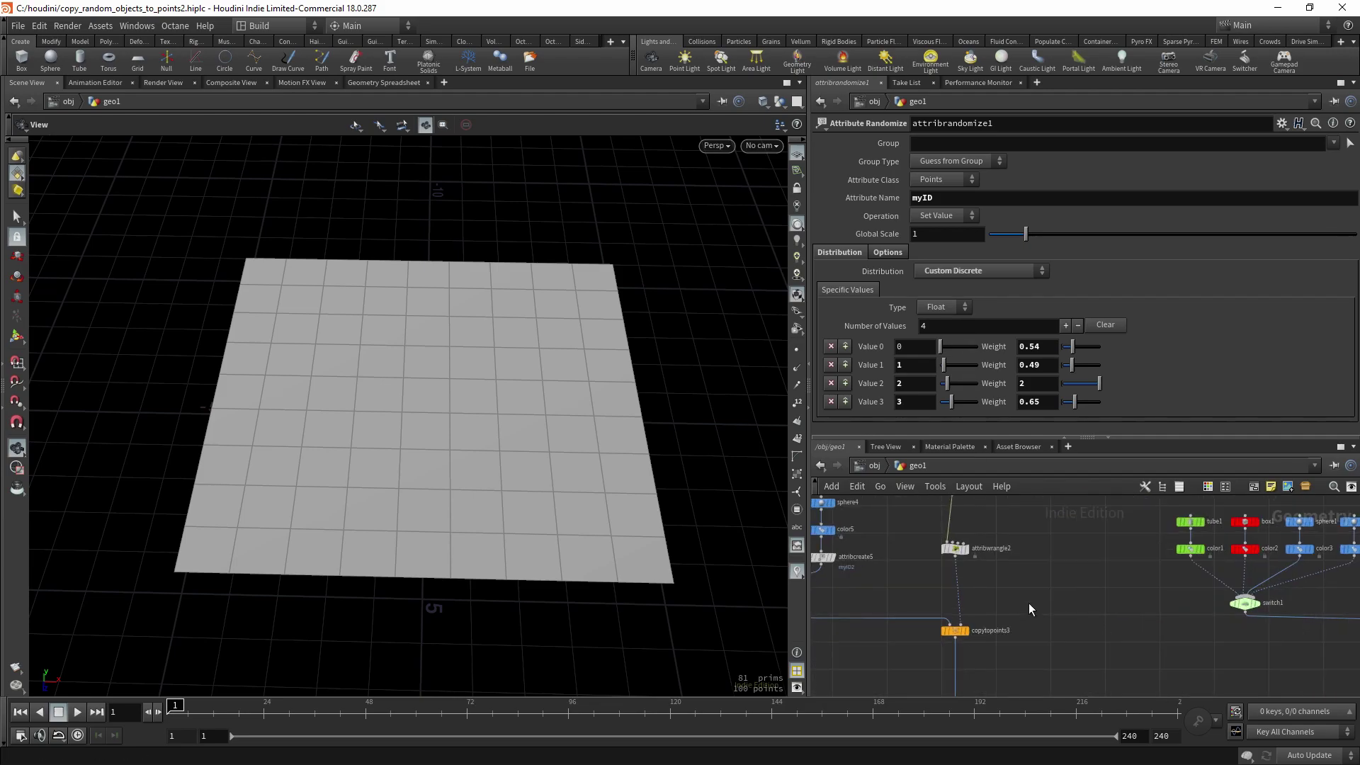
{"action": "left_click", "coordinate": [953, 631]}
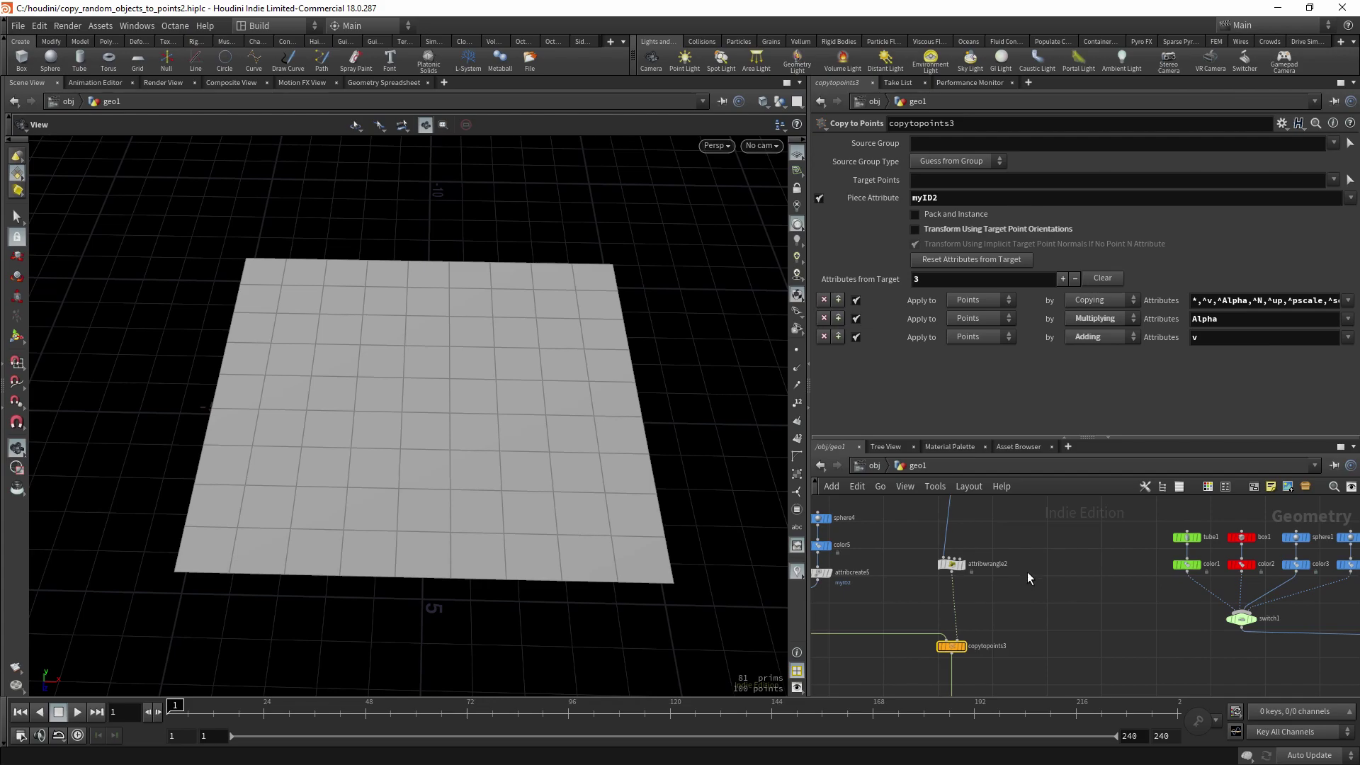
{"action": "middle_click_drag", "start_coordinate": [1082, 532], "coordinate": [977, 683]}
{"action": "scroll", "coordinate": [1017, 601], "scroll_direction": "up", "scroll_amount": 2}
{"action": "left_click", "coordinate": [1078, 615]}
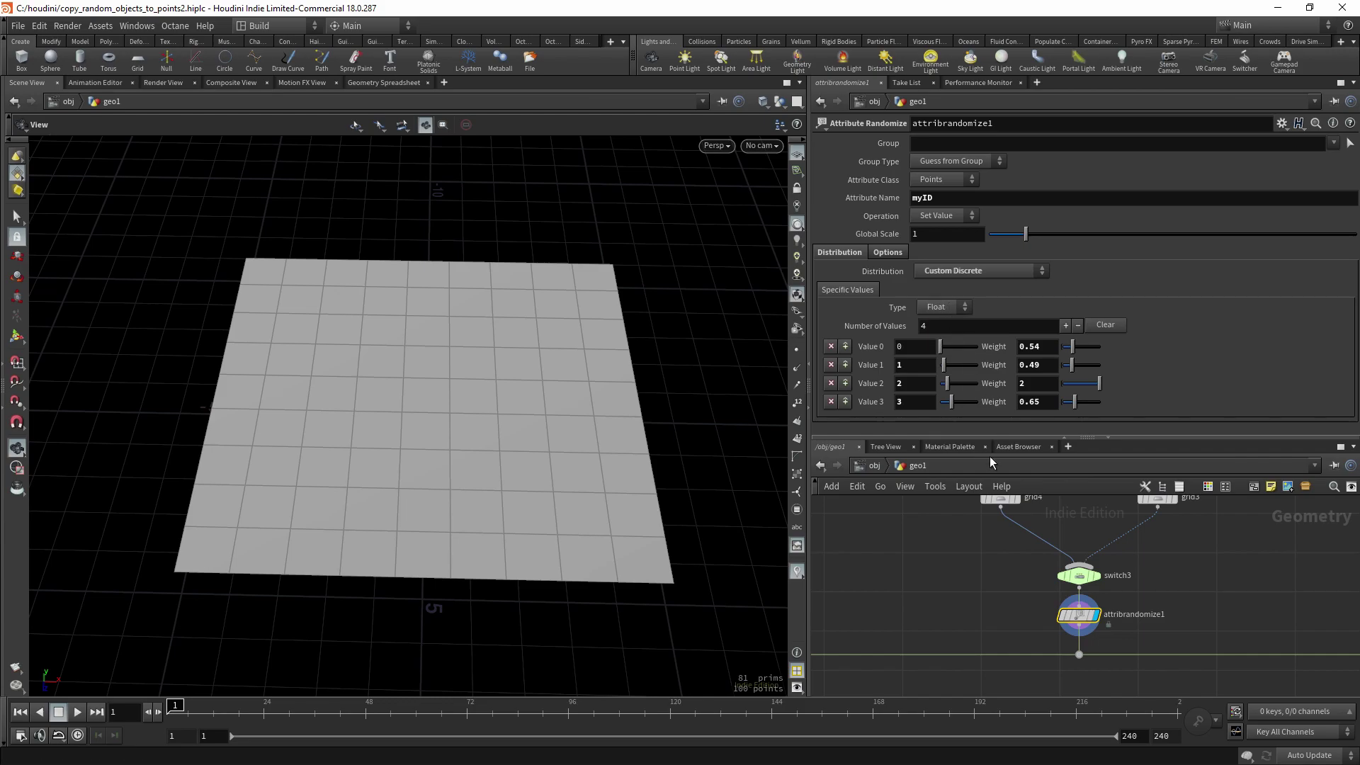
- Examine the VEX code in attribwrangle2, highlighting its f@myID term, and trace the attribute back to attribrandomize1
{"action": "middle_click_drag", "start_coordinate": [971, 516], "coordinate": [945, 619]}
{"action": "left_click_drag", "start_coordinate": [899, 605], "coordinate": [983, 643]}
{"action": "middle_click_drag", "start_coordinate": [1023, 633], "coordinate": [987, 596]}
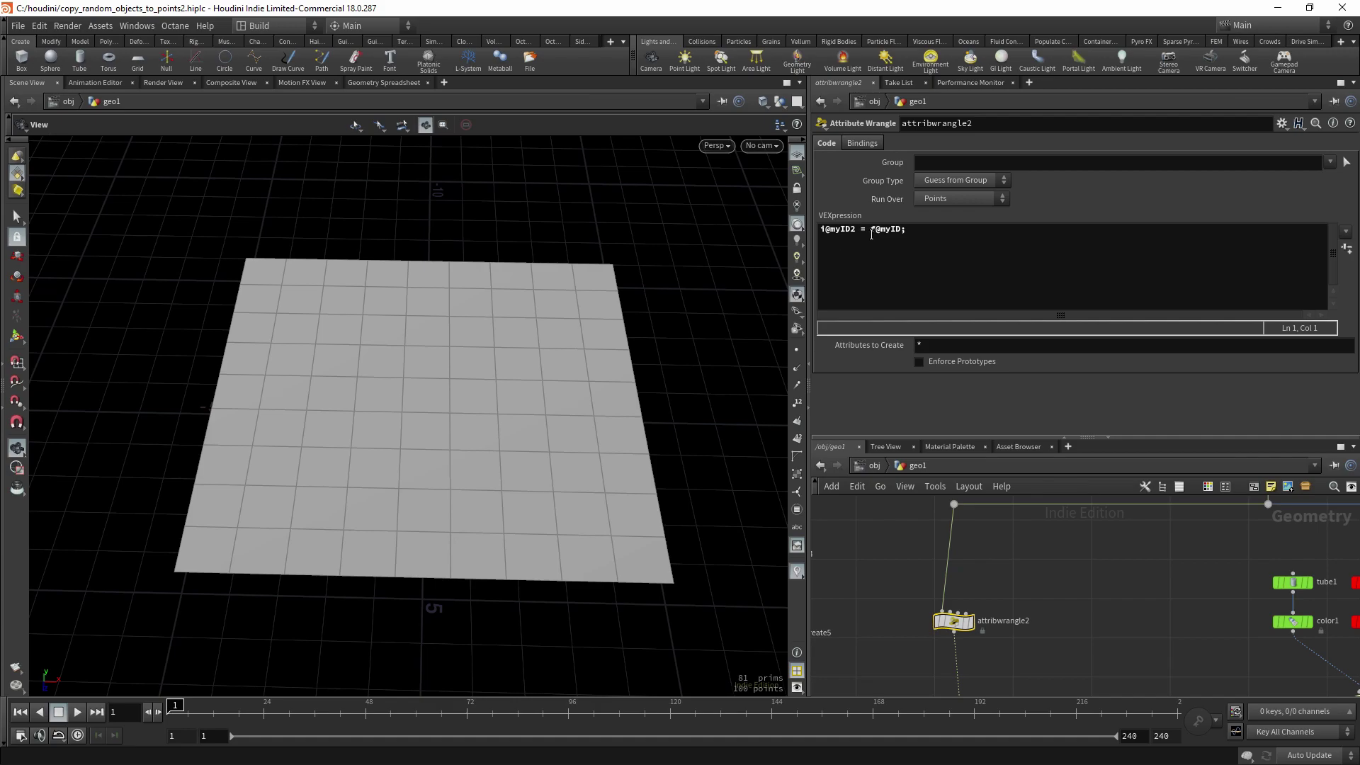
{"action": "left_click_drag", "start_coordinate": [871, 234], "coordinate": [903, 233]}
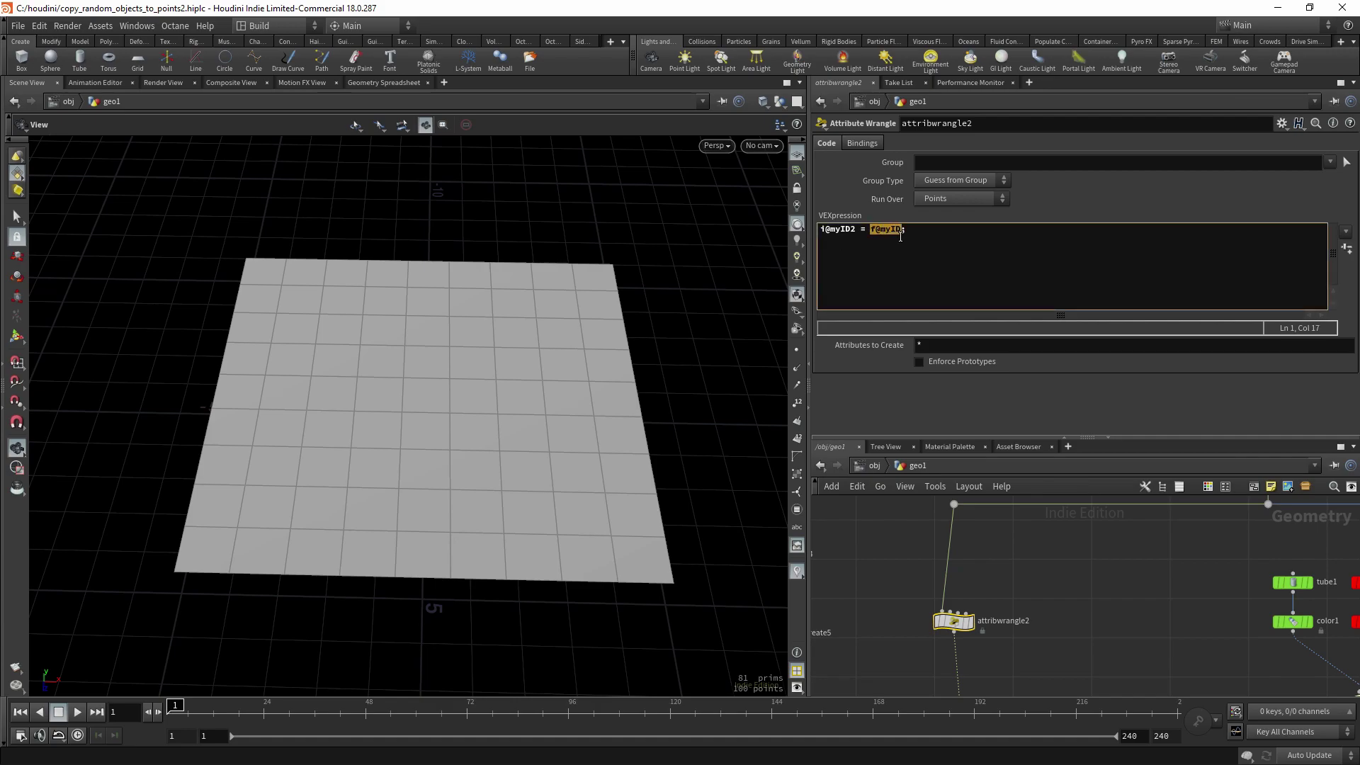
{"action": "scroll", "coordinate": [1071, 584], "scroll_direction": "down", "scroll_amount": 2}
{"action": "scroll", "coordinate": [1072, 584], "scroll_direction": "down", "scroll_amount": 1}
{"action": "middle_click_drag", "start_coordinate": [1163, 507], "coordinate": [1070, 549]}
{"action": "scroll", "coordinate": [1109, 565], "scroll_direction": "up", "scroll_amount": 2}
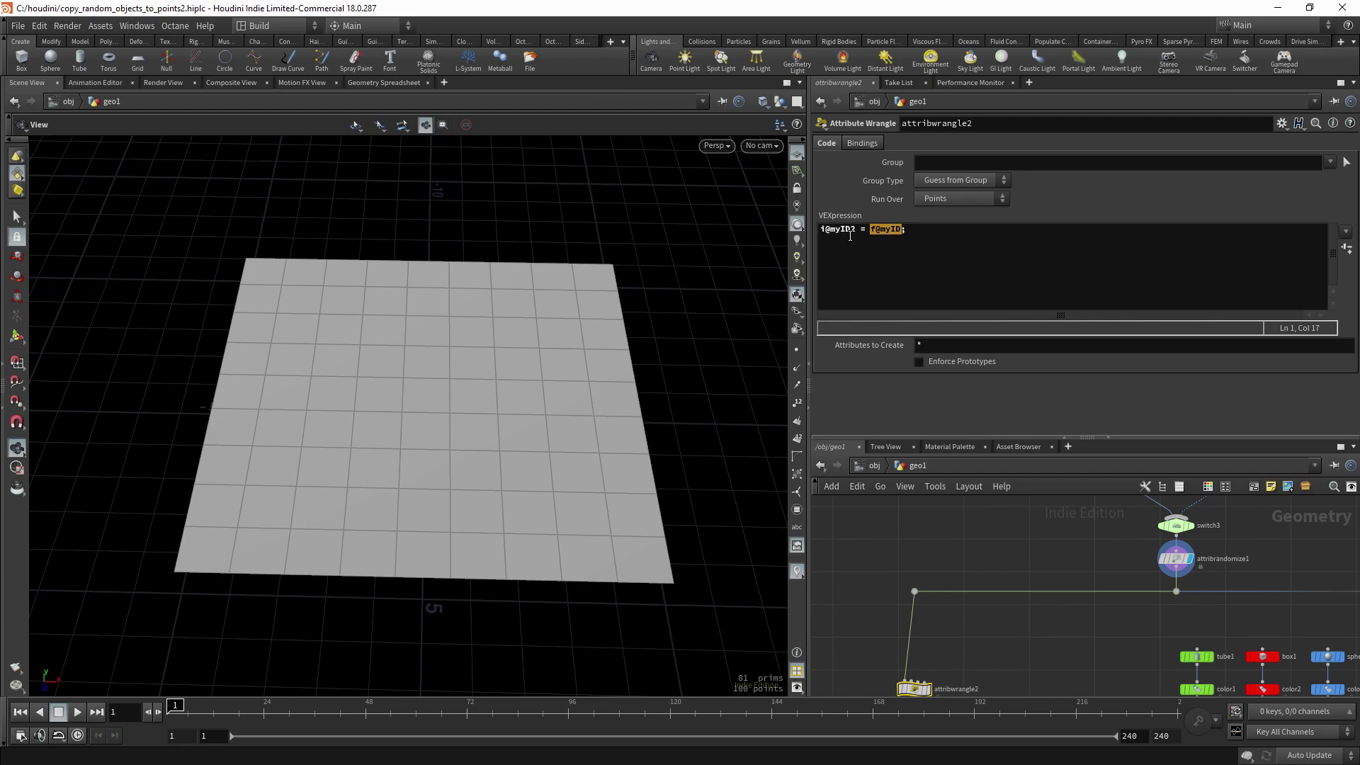
{"action": "left_click", "coordinate": [923, 234]}
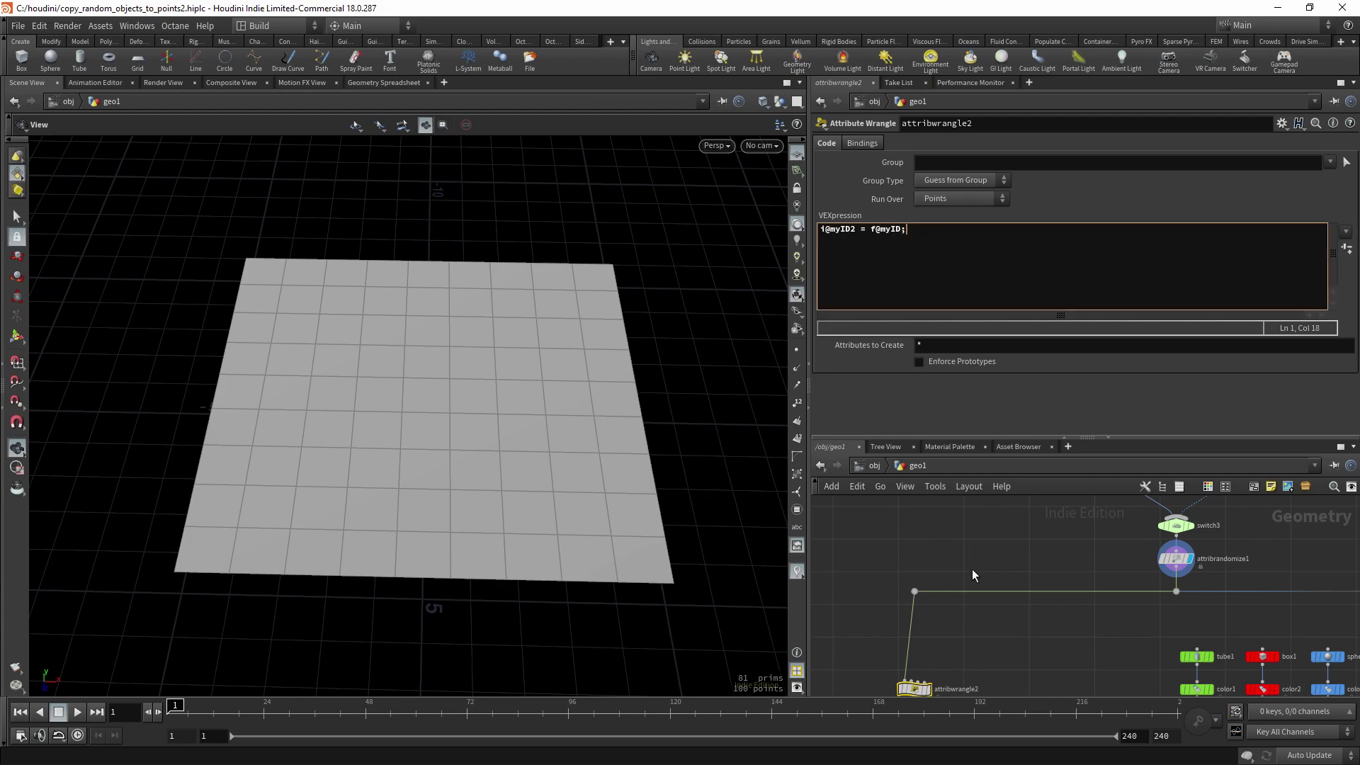
- Return to copytopoints3 and check the Piece Attribute that uses the wrangle's integer attribute
{"action": "scroll", "coordinate": [1004, 622], "scroll_direction": "down", "scroll_amount": 3}
{"action": "middle_click_drag", "start_coordinate": [1013, 631], "coordinate": [1048, 528]}
{"action": "scroll", "coordinate": [1039, 626], "scroll_direction": "up", "scroll_amount": 2}
{"action": "left_click", "coordinate": [966, 613]}
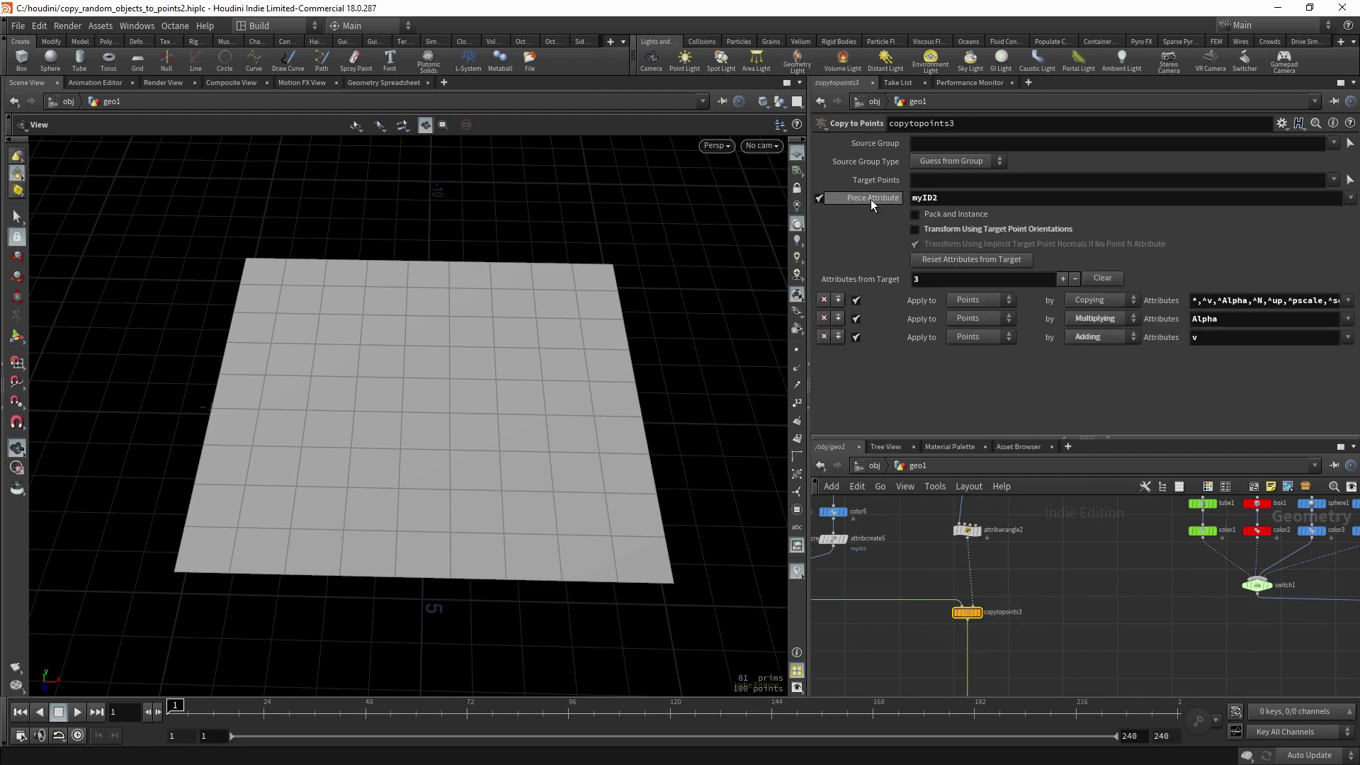
- Display the Attribute Create nodes on the tube, box and first sphere branches in turn, checking each myID2 value
{"action": "middle_click_drag", "start_coordinate": [921, 591], "coordinate": [1146, 649]}
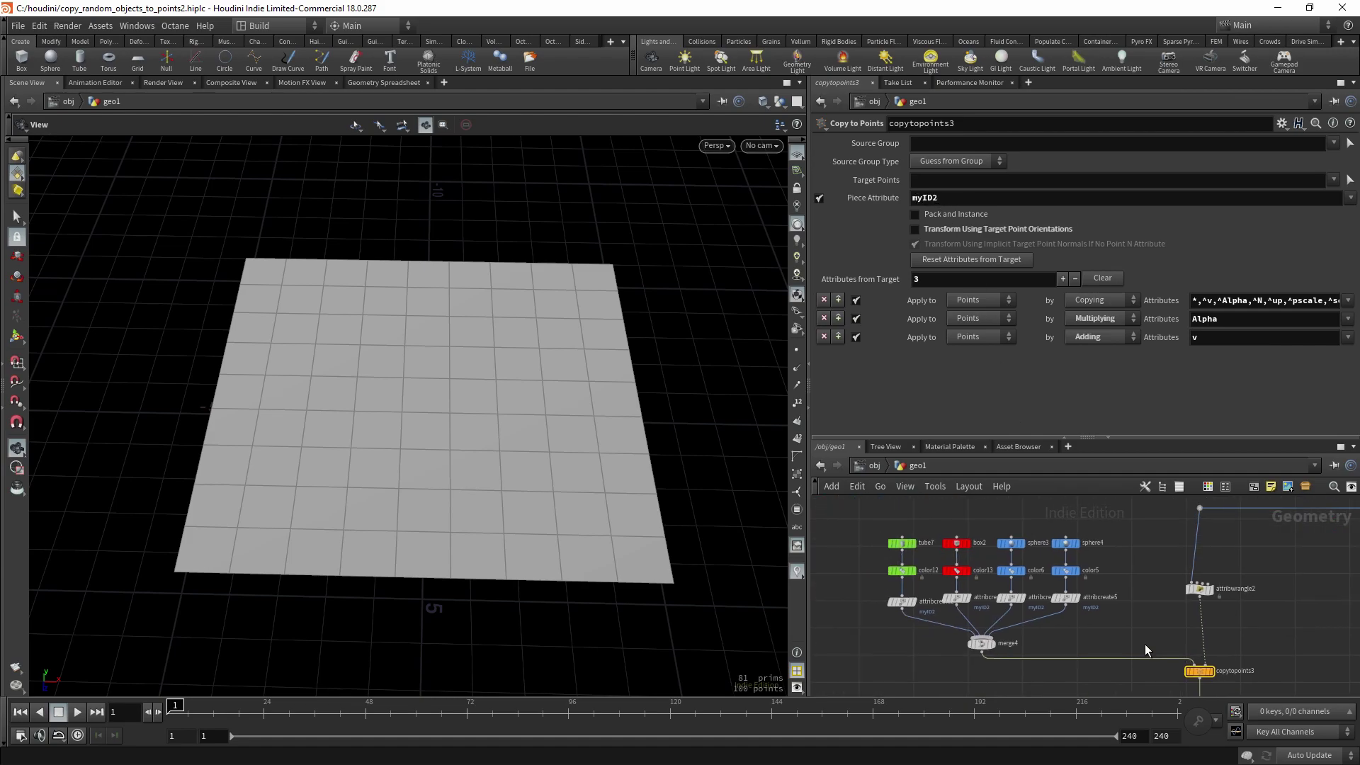
{"action": "scroll", "coordinate": [901, 615], "scroll_direction": "up", "scroll_amount": 2}
{"action": "left_click", "coordinate": [899, 599]}
{"action": "left_click", "coordinate": [915, 598]}
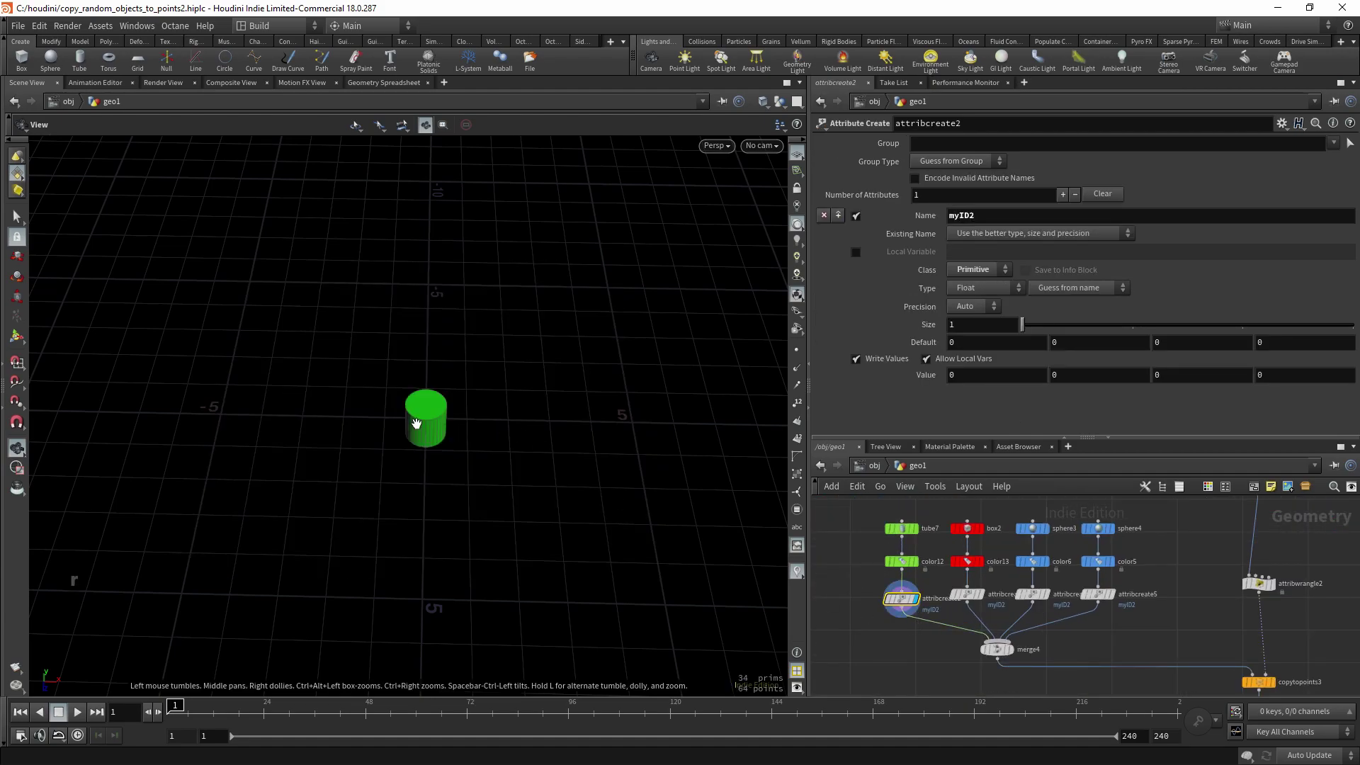
{"action": "left_click_drag", "start_coordinate": [434, 424], "coordinate": [680, 498]}
{"action": "left_click", "coordinate": [964, 593]}
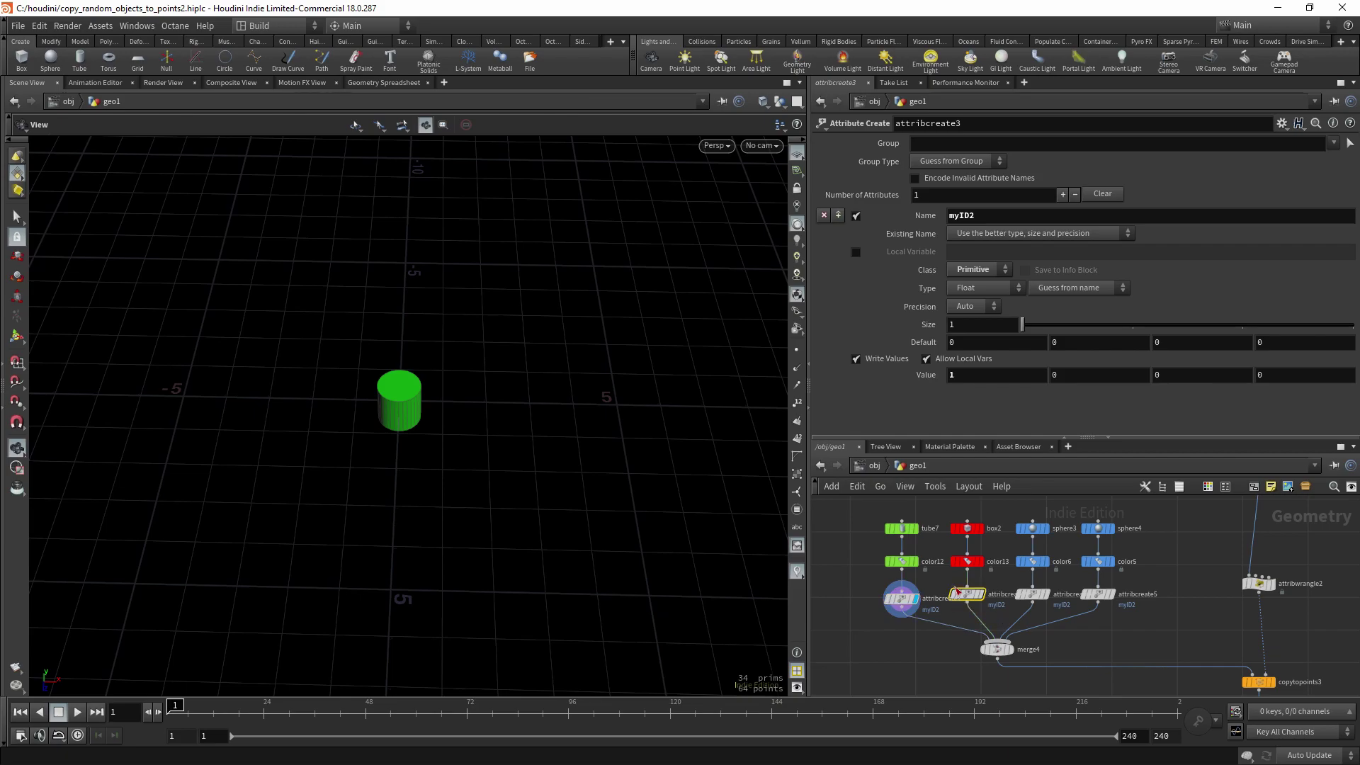
{"action": "left_click", "coordinate": [982, 593]}
{"action": "left_click", "coordinate": [1033, 594]}
{"action": "left_click", "coordinate": [1048, 594]}
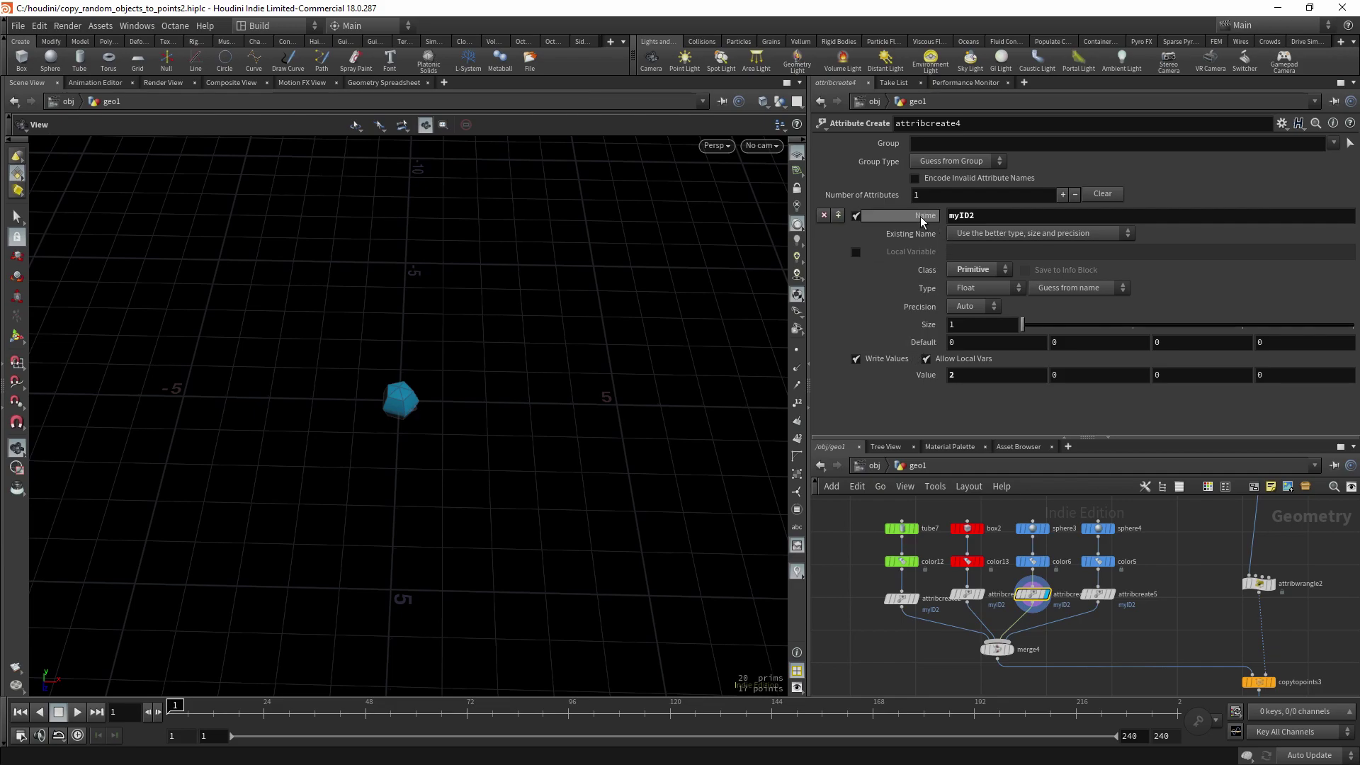
- Compare copytopoints3's Piece Attribute with the attribute name and type in attribcreate4, and display copytopoints3
{"action": "middle_click_drag", "start_coordinate": [1172, 563], "coordinate": [1128, 559]}
{"action": "middle_click_drag", "start_coordinate": [1170, 615], "coordinate": [1168, 589]}
{"action": "left_click", "coordinate": [1213, 653]}
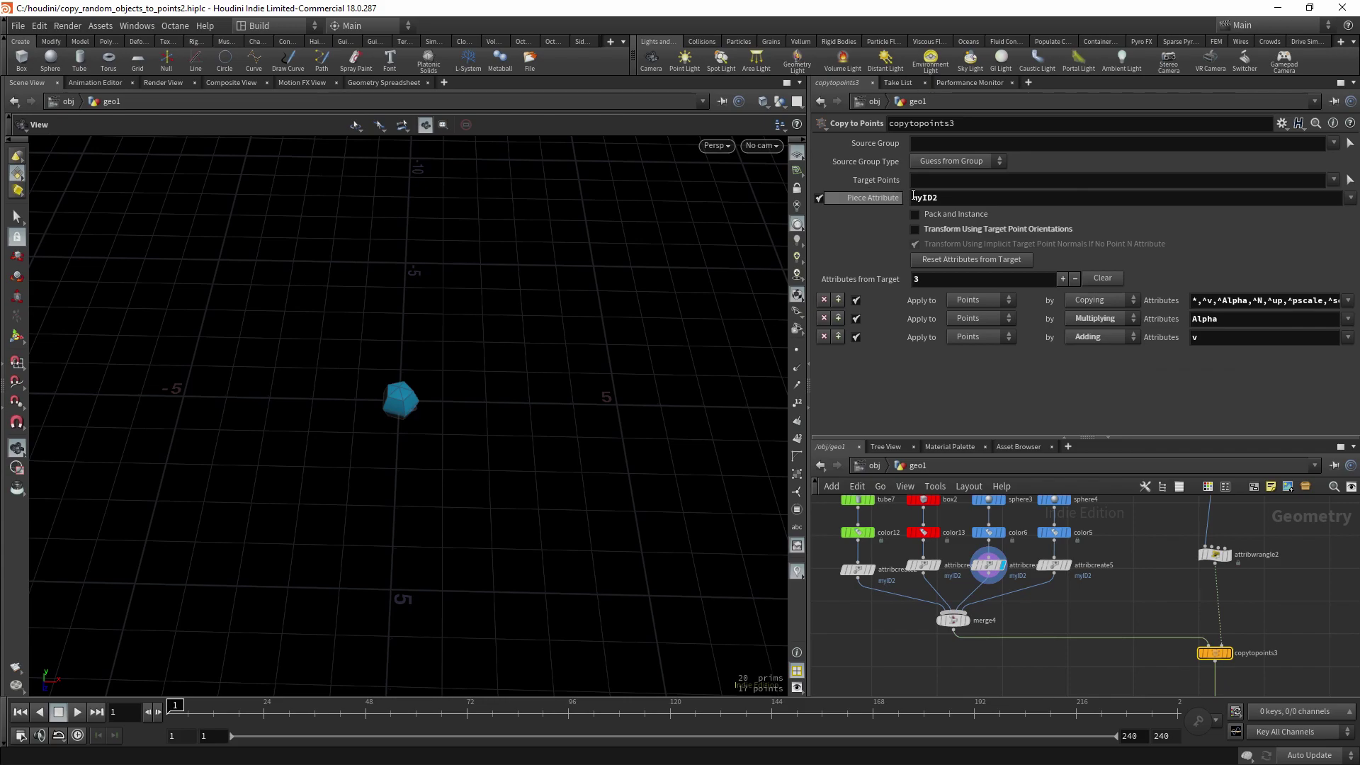
{"action": "left_click", "coordinate": [988, 565]}
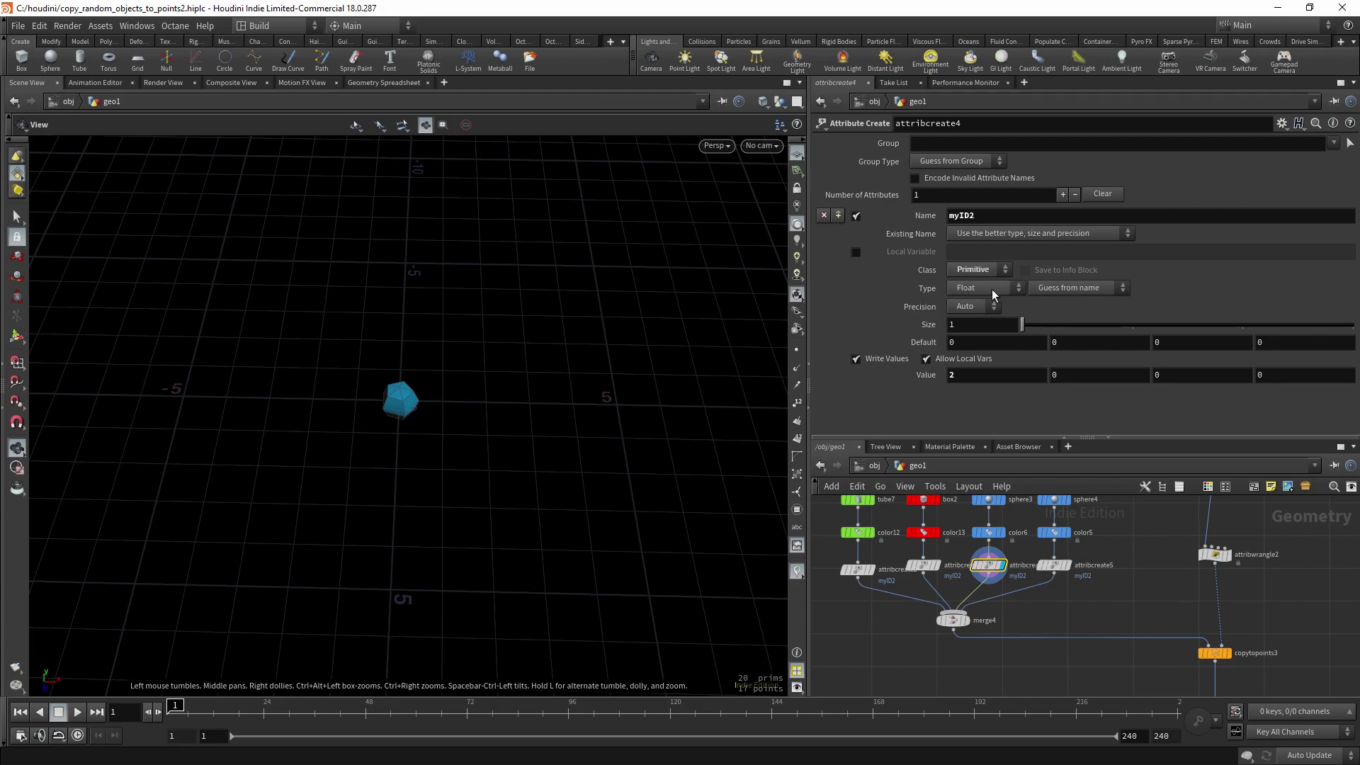
{"action": "middle_click_drag", "start_coordinate": [1102, 530], "coordinate": [1072, 512]}
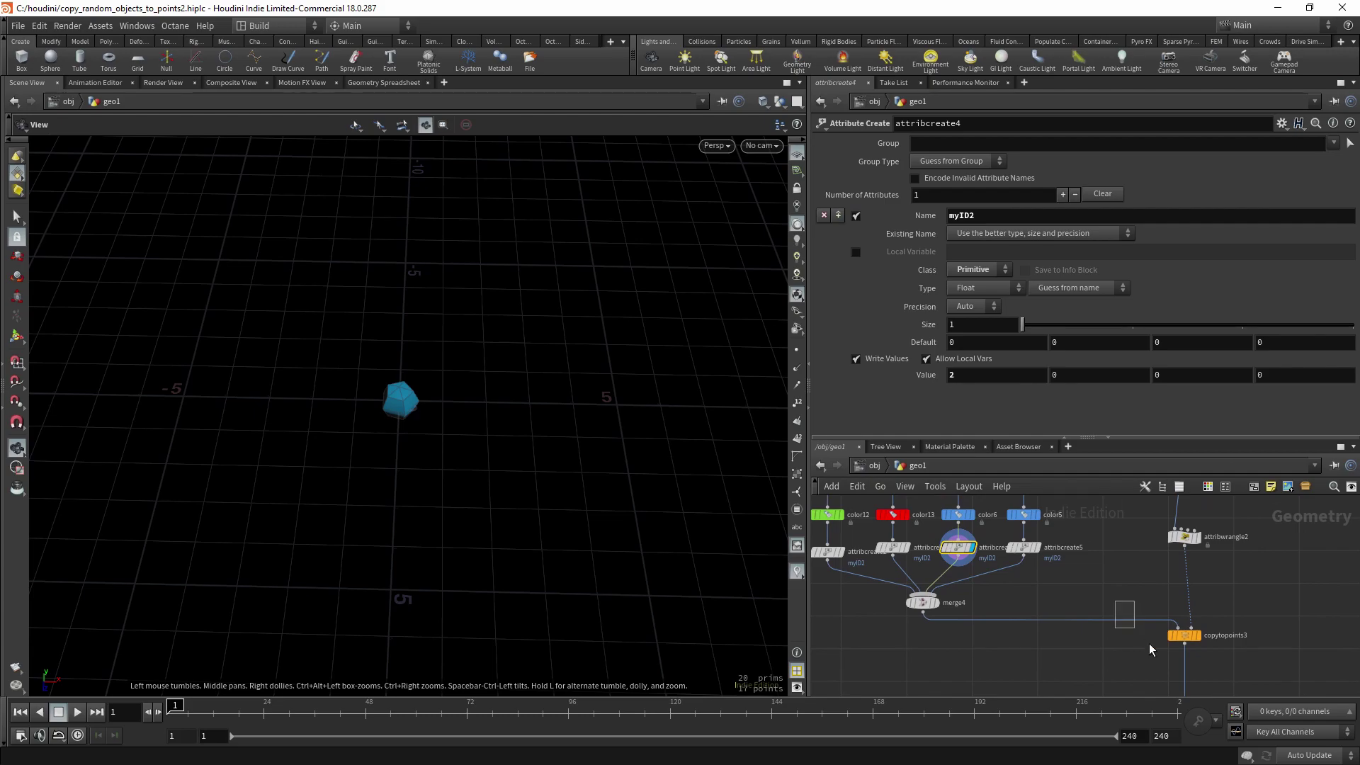
{"action": "left_click", "coordinate": [1184, 635]}
{"action": "key", "text": "r"}
{"action": "middle_click_drag", "start_coordinate": [1067, 589], "coordinate": [1105, 610]}
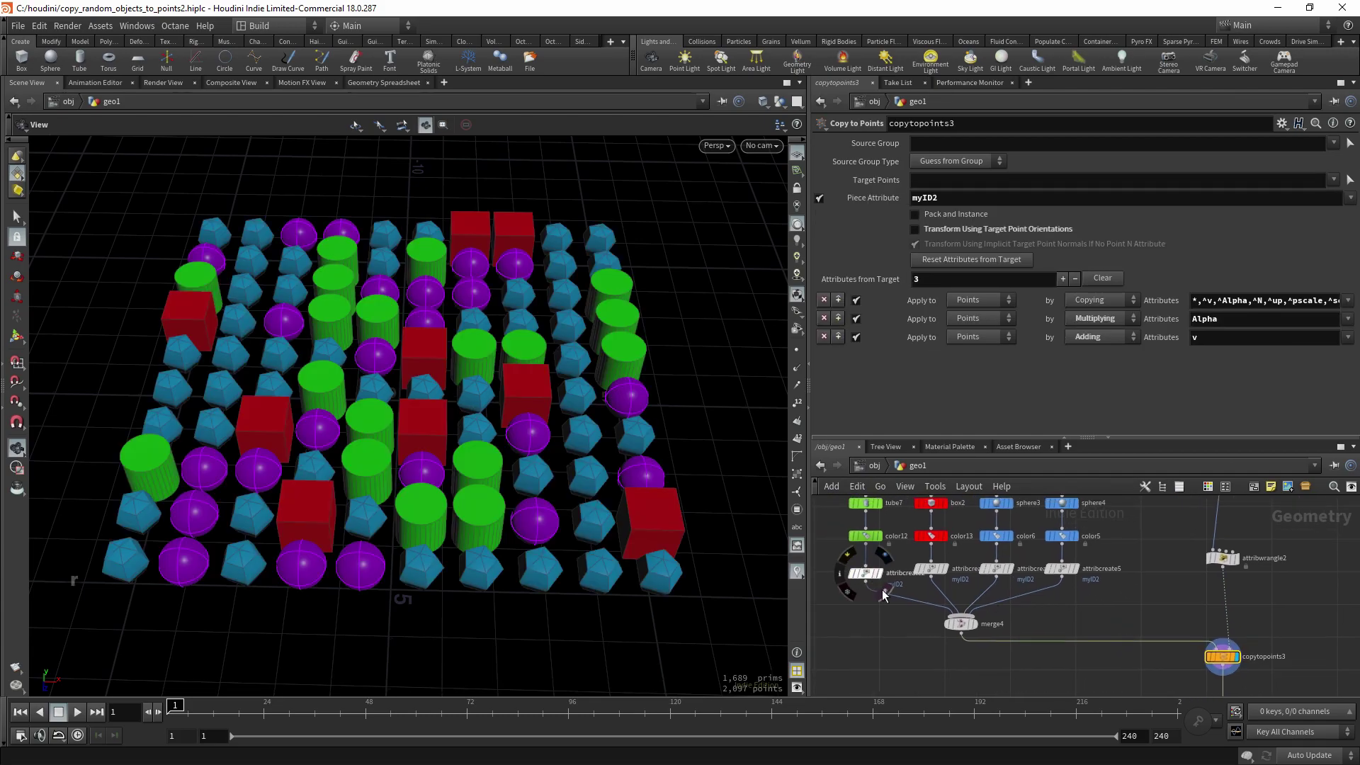
- Set the myID2 class to Point in the tube branch's Attribute Create node and display copytopoints3
{"action": "left_click", "coordinate": [865, 574]}
{"action": "key", "text": "r"}
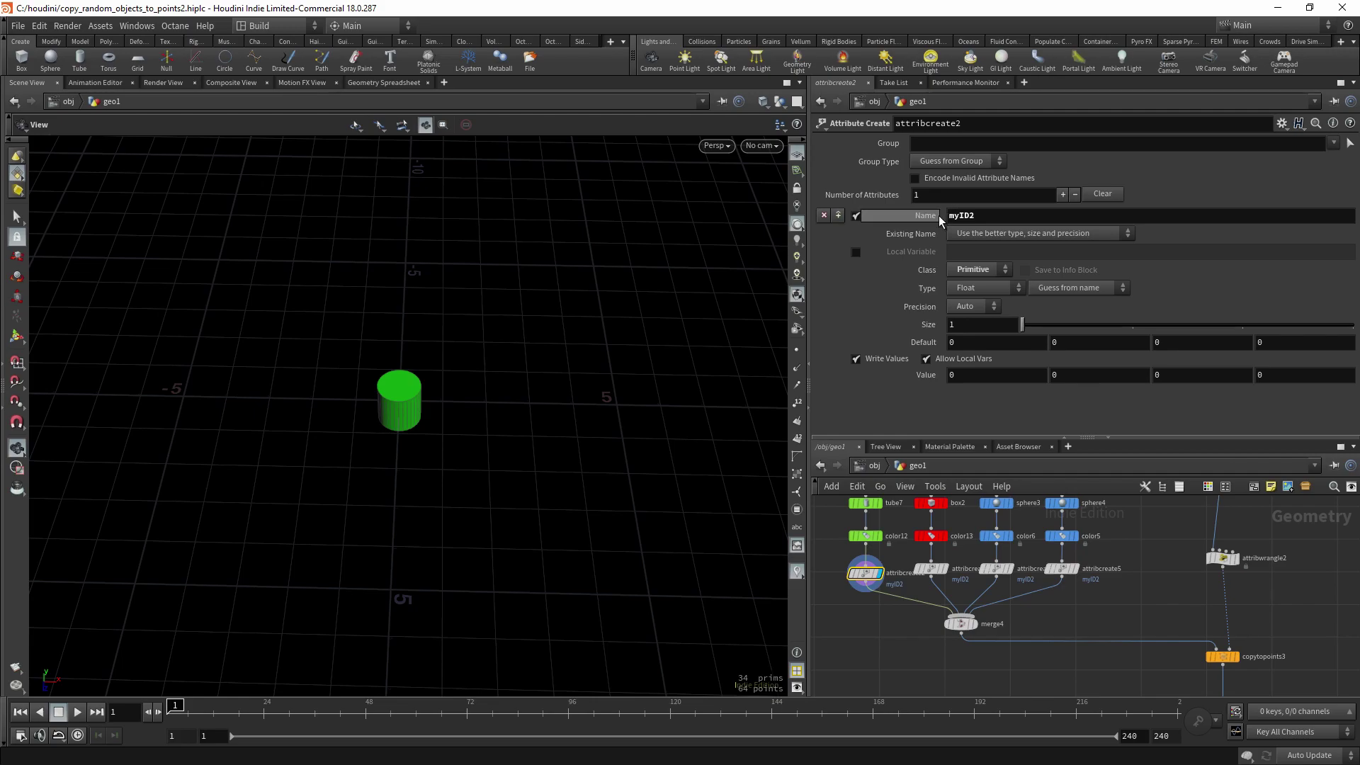
{"action": "left_click", "coordinate": [976, 269]}
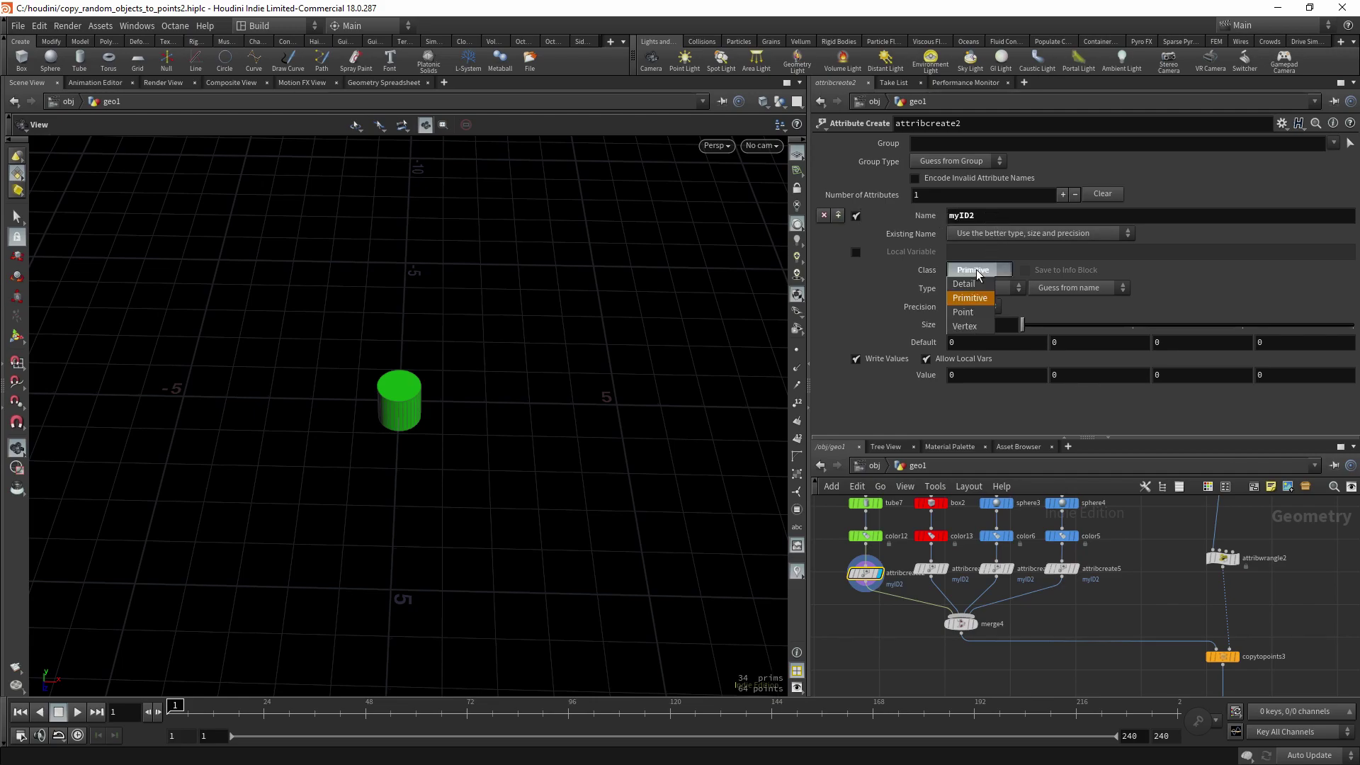
{"action": "left_click", "coordinate": [970, 297]}
{"action": "middle_click_drag", "start_coordinate": [1145, 595], "coordinate": [1138, 582]}
{"action": "left_click", "coordinate": [1232, 645]}
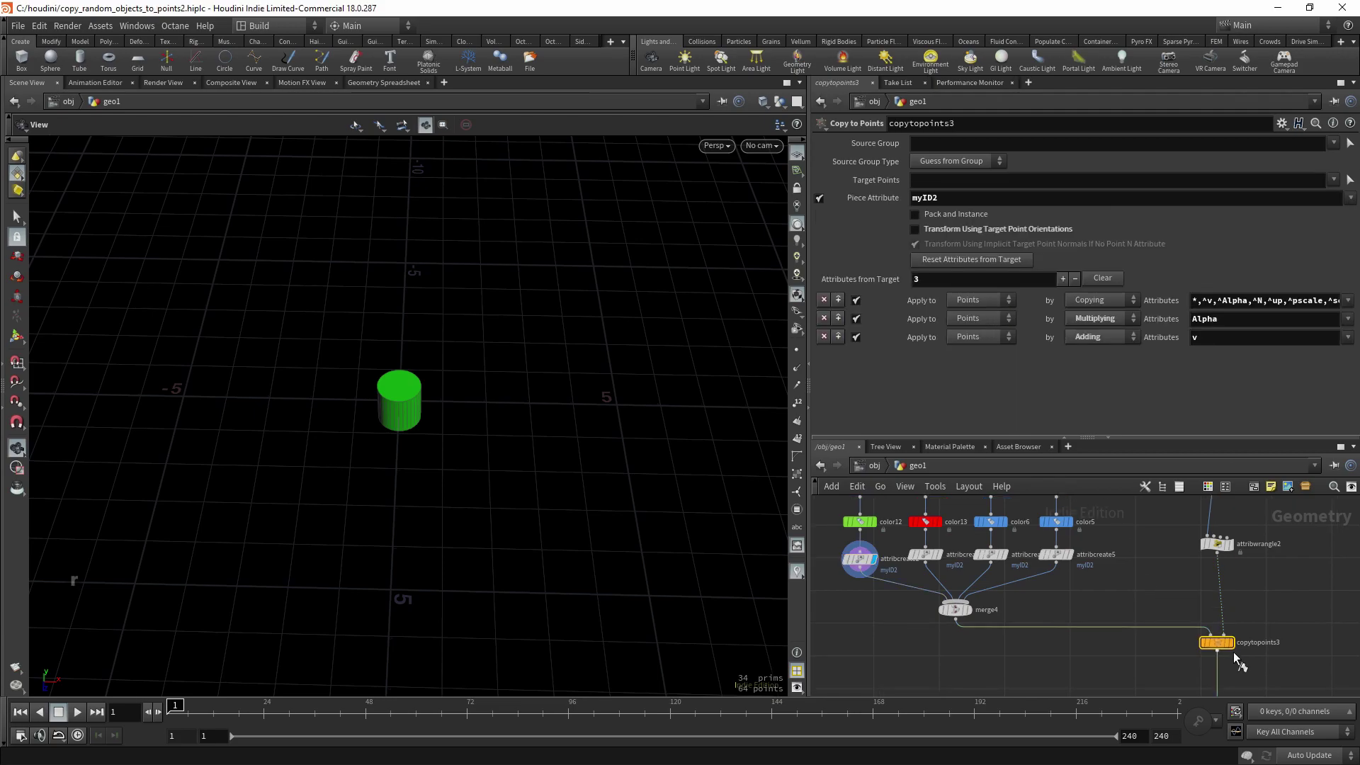
- Set the myID2 type to Vector in the tube and box branches' Attribute Create nodes, checking copytopoints3 in between
{"action": "middle_click_drag", "start_coordinate": [1048, 613], "coordinate": [1093, 628]}
{"action": "left_click", "coordinate": [905, 575]}
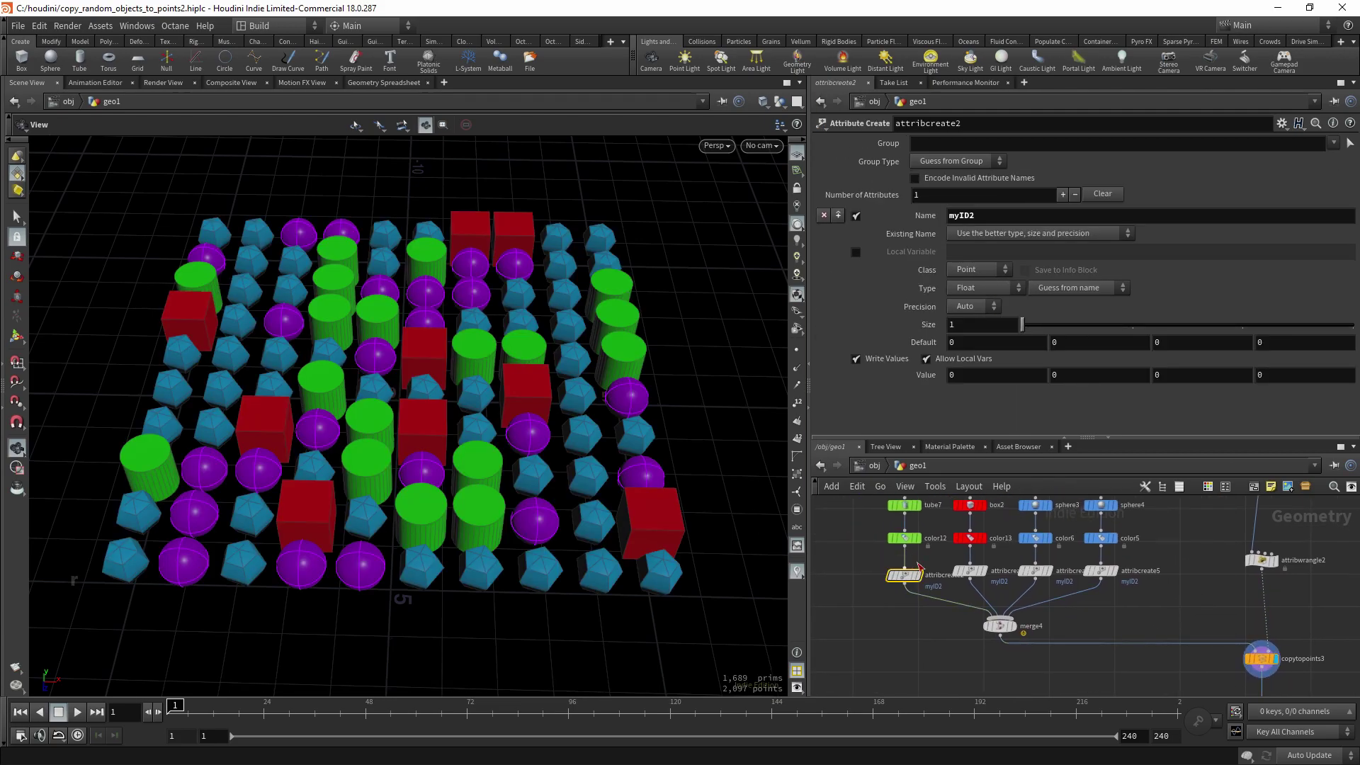
{"action": "left_click", "coordinate": [985, 286]}
{"action": "left_click", "coordinate": [970, 328]}
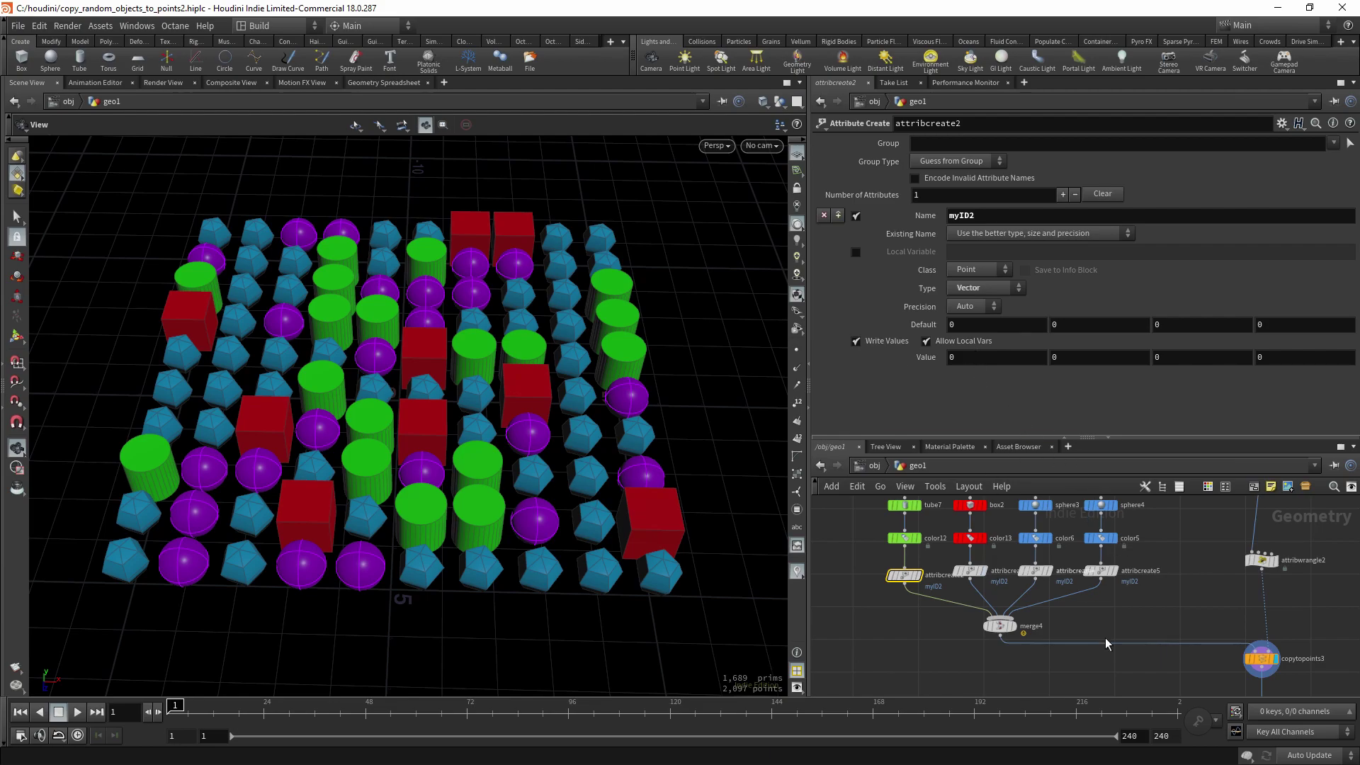
{"action": "left_click", "coordinate": [1259, 659]}
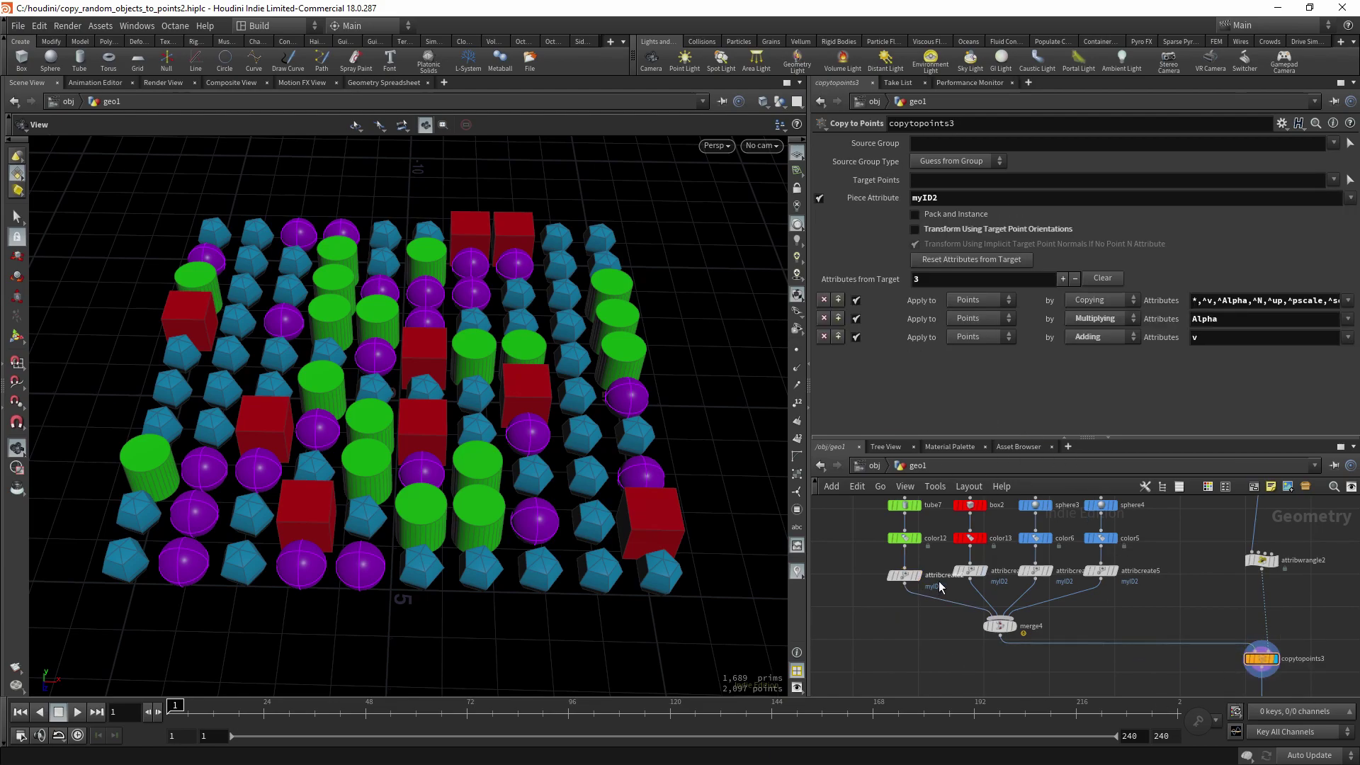
{"action": "left_click", "coordinate": [968, 571]}
{"action": "left_click", "coordinate": [985, 288]}
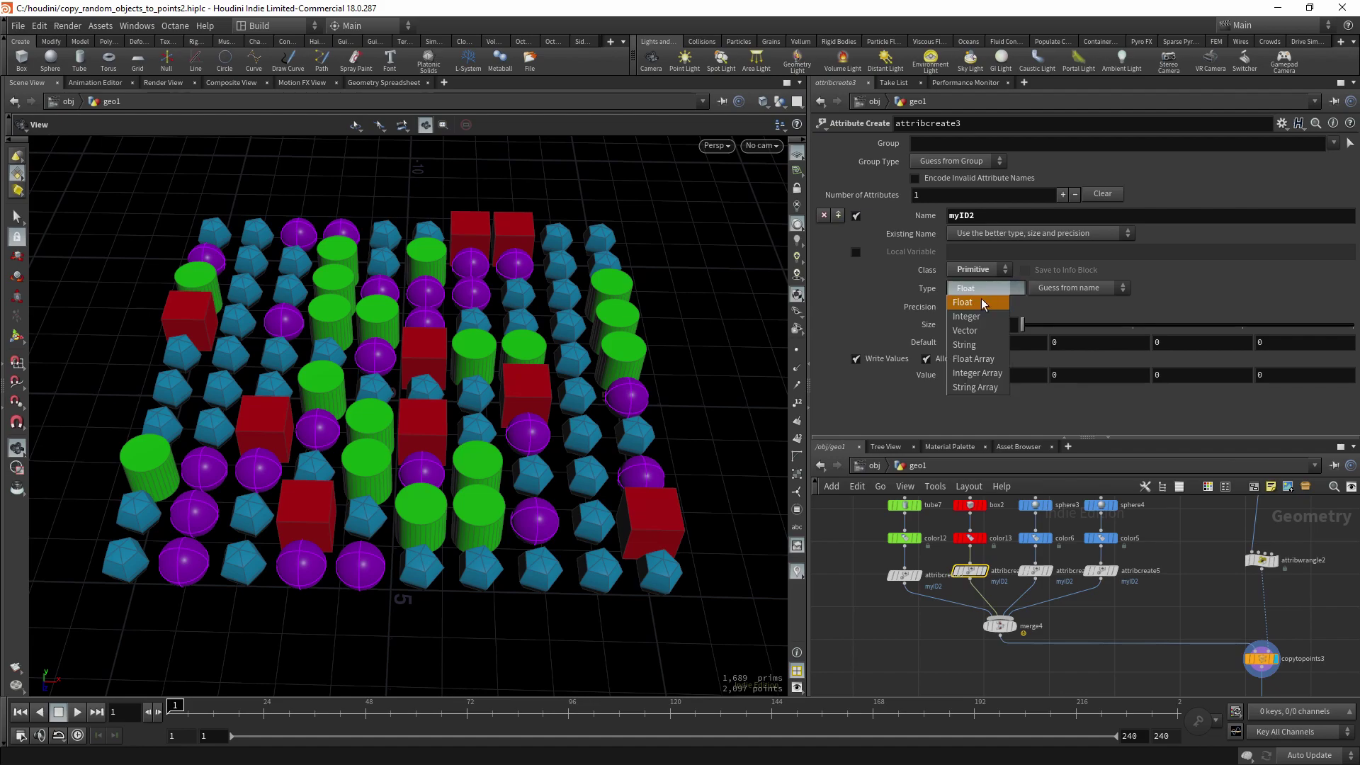
{"action": "left_click", "coordinate": [978, 325]}
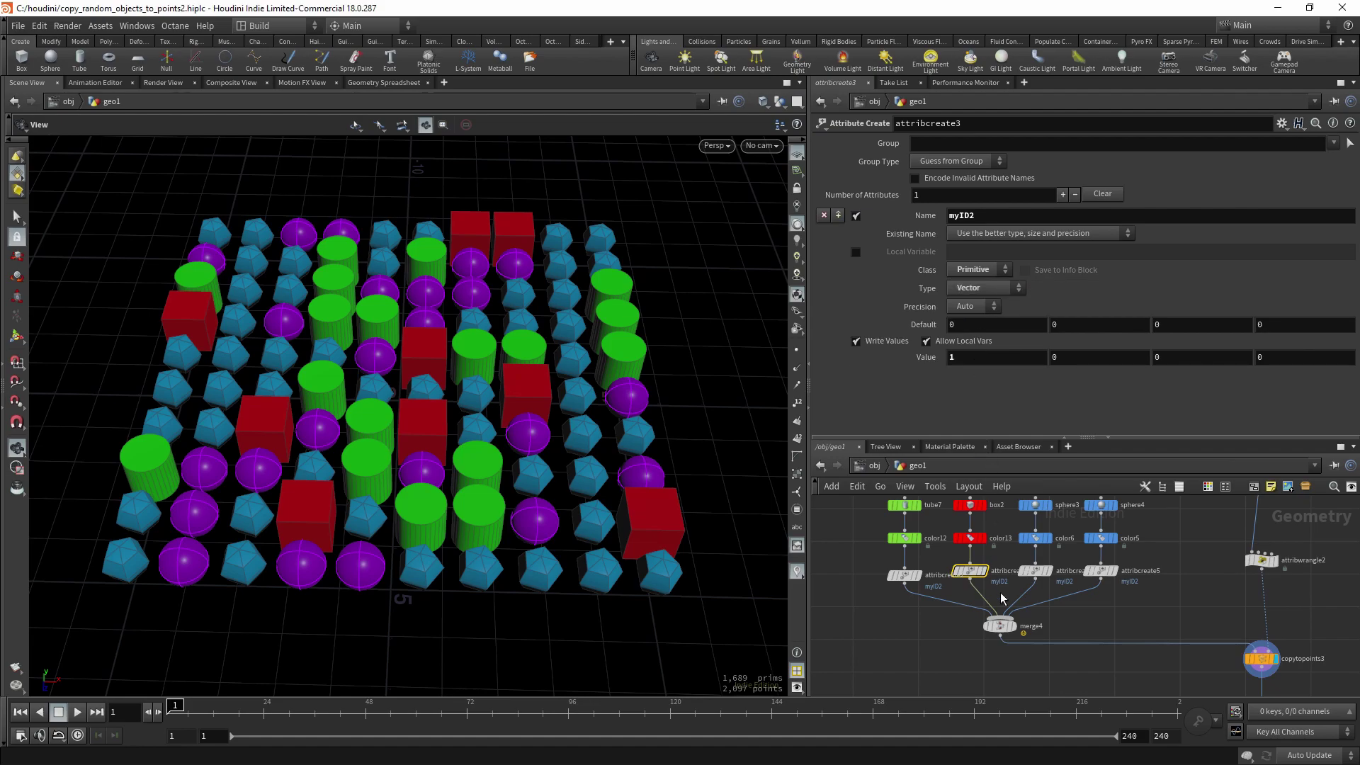
- Set the myID2 type to Integer in the box and tube branches' Attribute Create nodes
{"action": "middle_click_drag", "start_coordinate": [1144, 600], "coordinate": [1133, 609]}
{"action": "left_click", "coordinate": [985, 289]}
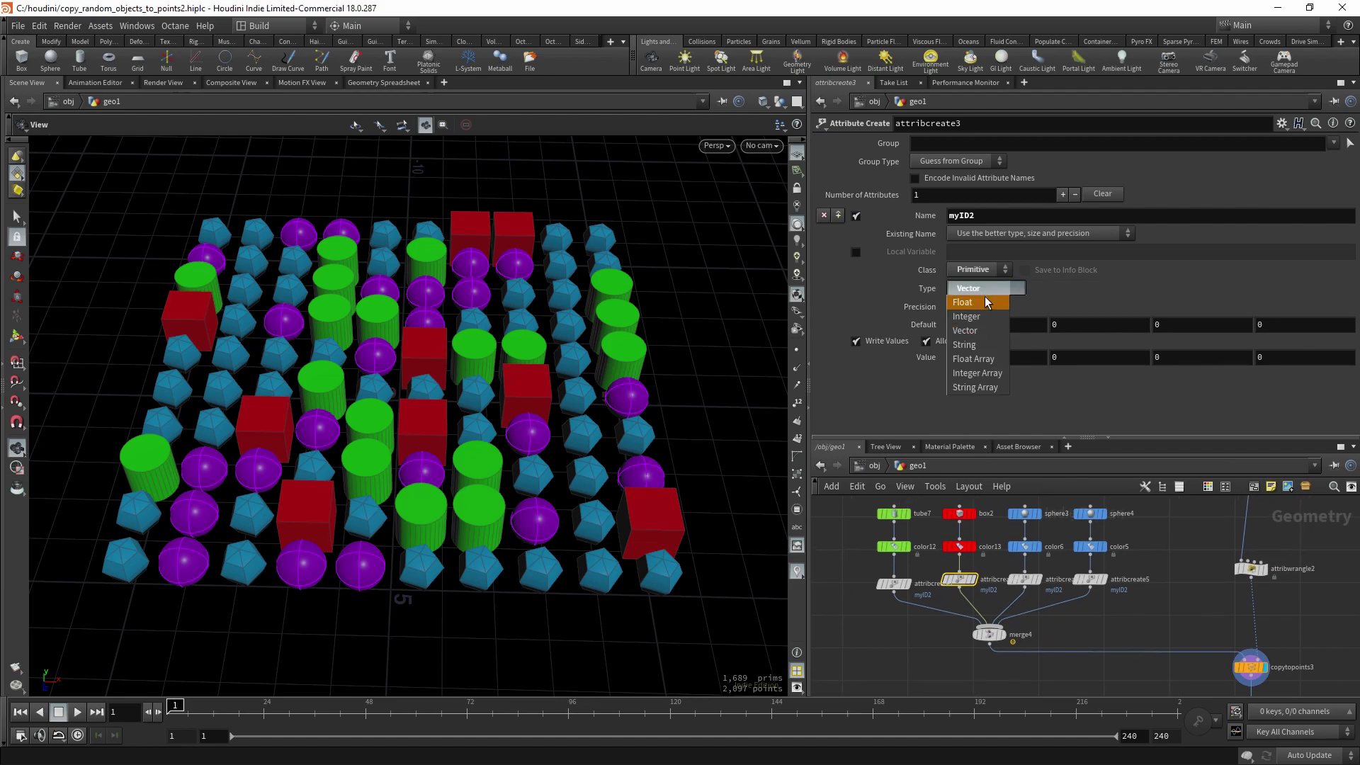
{"action": "left_click", "coordinate": [980, 315]}
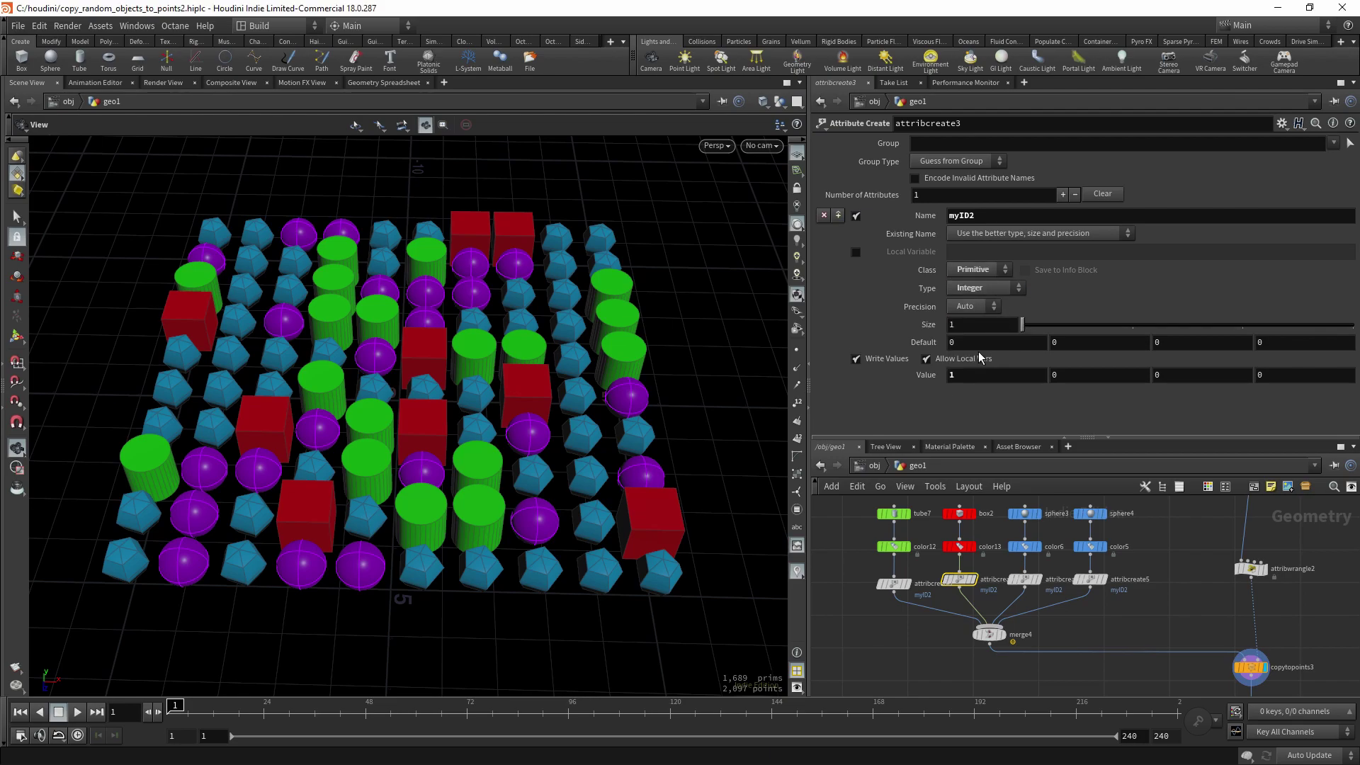
{"action": "left_click", "coordinate": [893, 583]}
{"action": "left_click", "coordinate": [985, 289]}
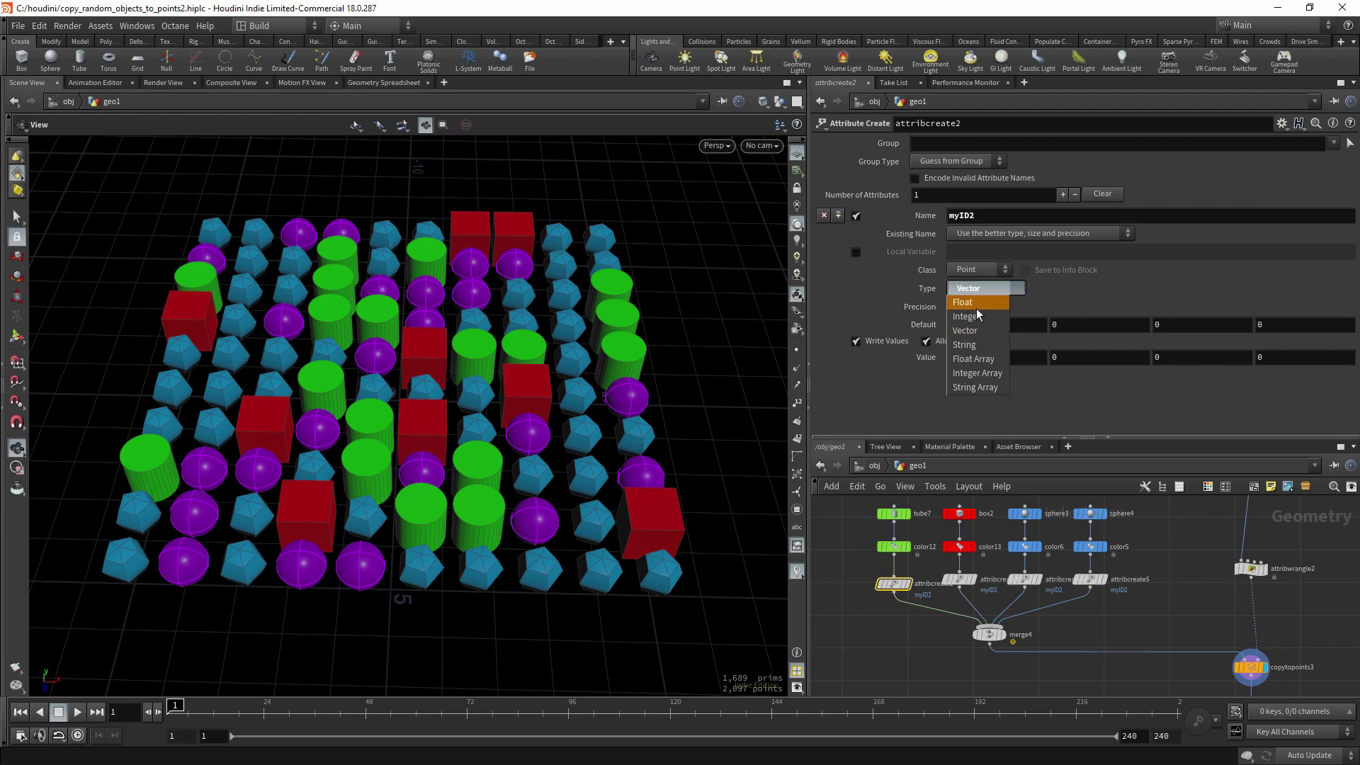
{"action": "left_click", "coordinate": [979, 318]}
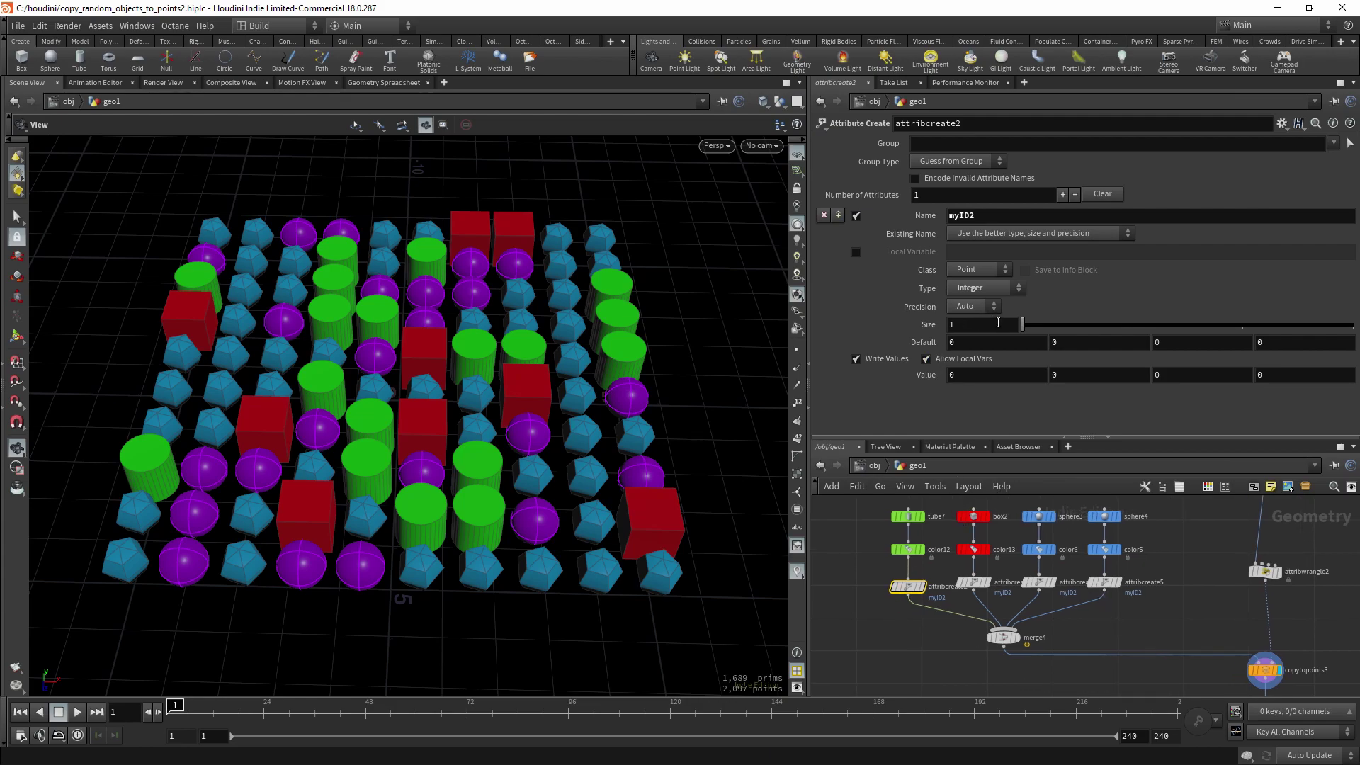
- Turn copytopoints3's Piece Attribute off and back on twice to compare the copies
{"action": "middle_click_drag", "start_coordinate": [1211, 617], "coordinate": [1174, 591]}
{"action": "left_click", "coordinate": [1228, 644]}
{"action": "middle_click_drag", "start_coordinate": [1282, 663], "coordinate": [1241, 651]}
{"action": "left_click", "coordinate": [820, 199]}
{"action": "left_click", "coordinate": [820, 198]}
{"action": "left_click", "coordinate": [820, 199]}
{"action": "left_click", "coordinate": [819, 199]}
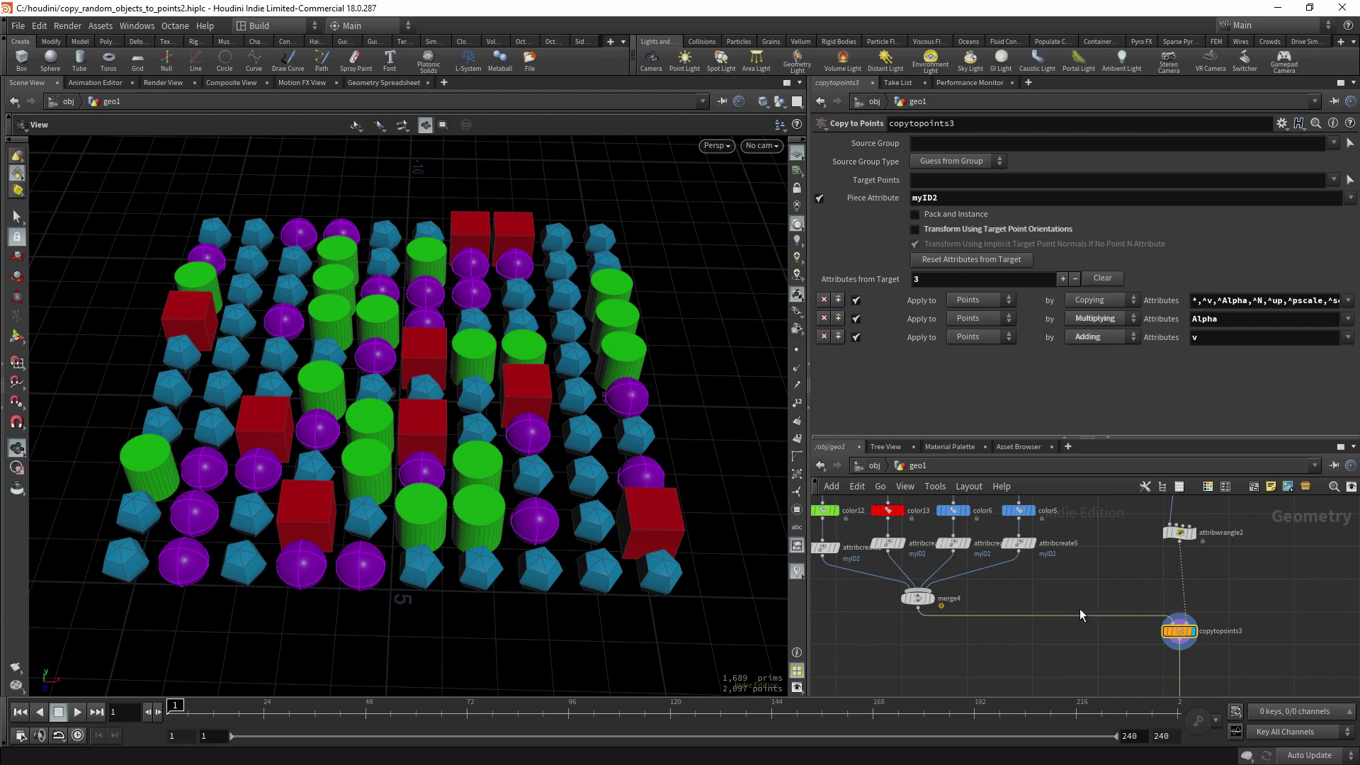
- Display merge4 and review the myID2 value in each Attribute Create node feeding it
{"action": "middle_click_drag", "start_coordinate": [1083, 611], "coordinate": [1144, 609]}
{"action": "left_click", "coordinate": [995, 597]}
{"action": "middle_click_drag", "start_coordinate": [903, 597], "coordinate": [913, 610]}
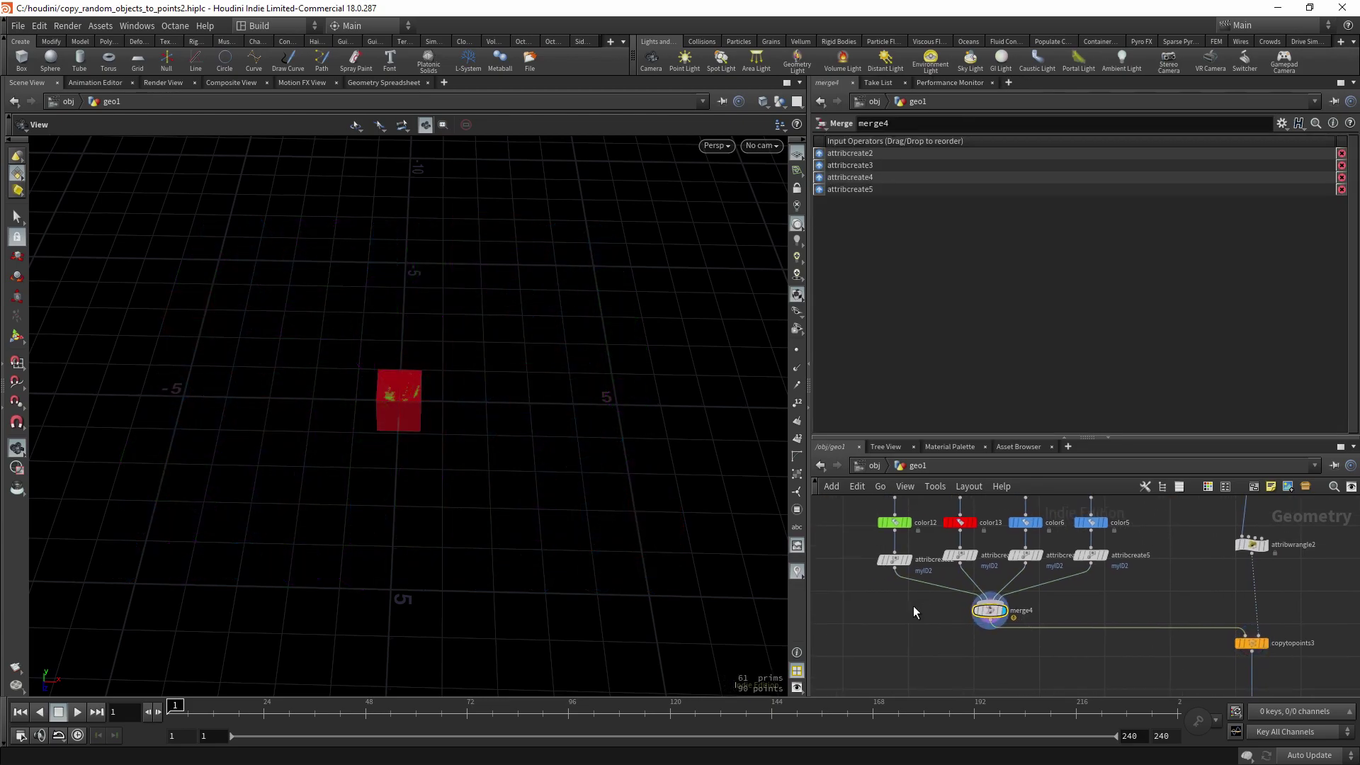
{"action": "left_click", "coordinate": [896, 563]}
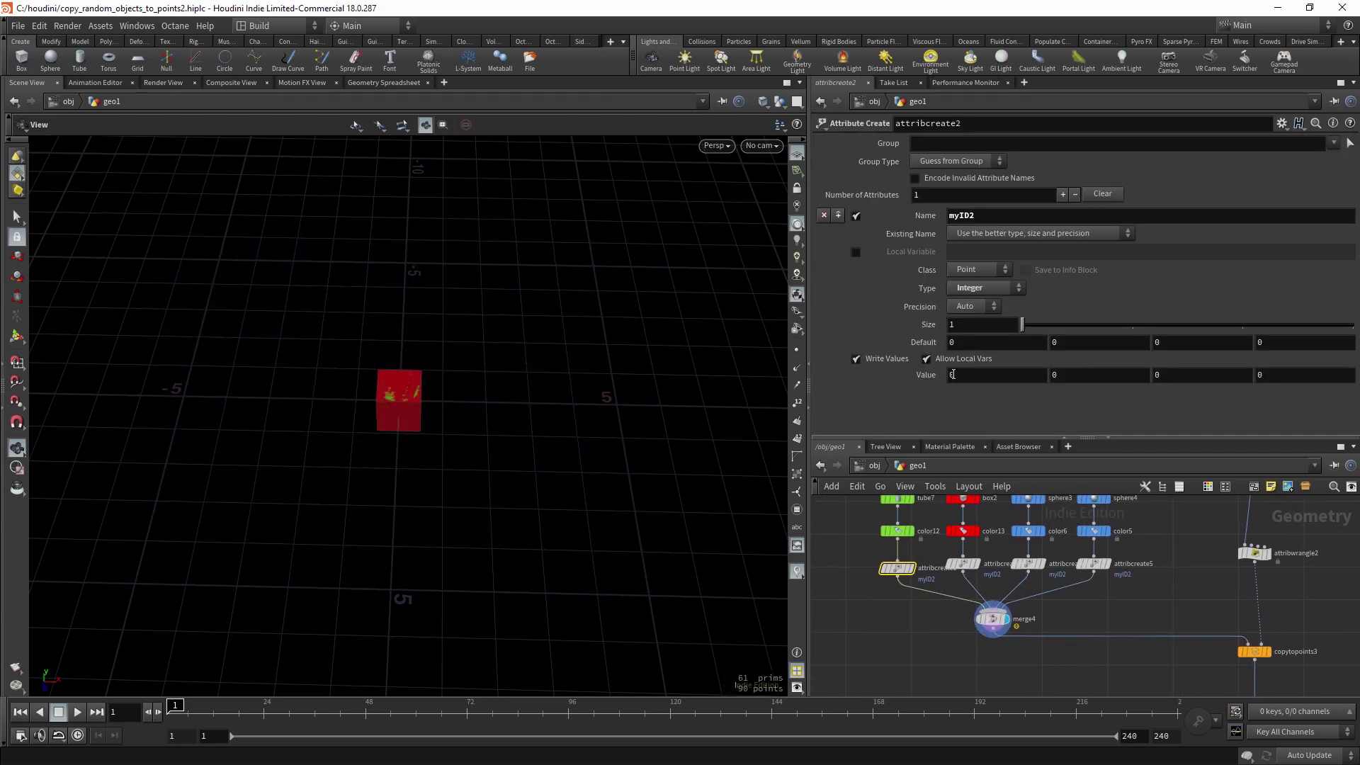
{"action": "scroll", "coordinate": [992, 577], "scroll_direction": "up", "scroll_amount": 3}
{"action": "left_click", "coordinate": [942, 557]}
{"action": "left_click", "coordinate": [1066, 557]}
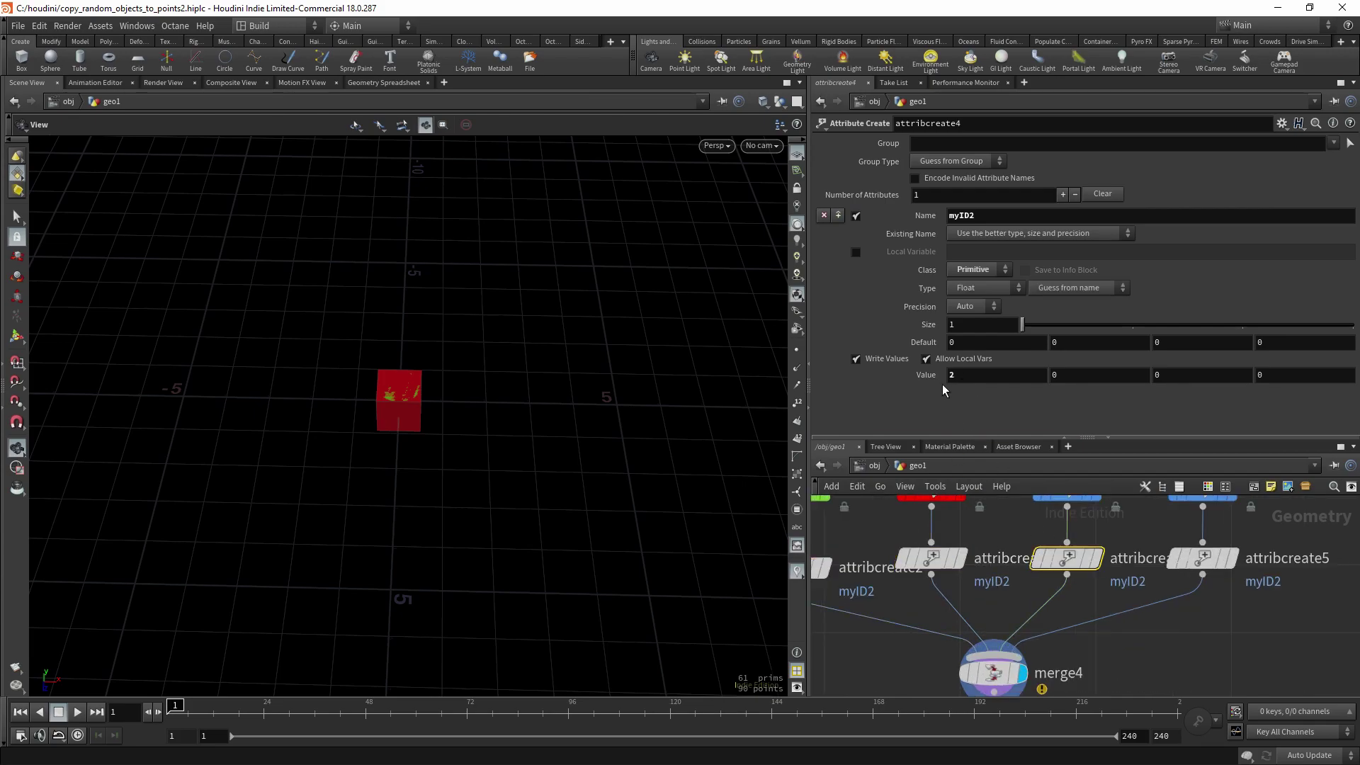
{"action": "left_click", "coordinate": [1205, 559]}
{"action": "scroll", "coordinate": [1198, 611], "scroll_direction": "down", "scroll_amount": 5}
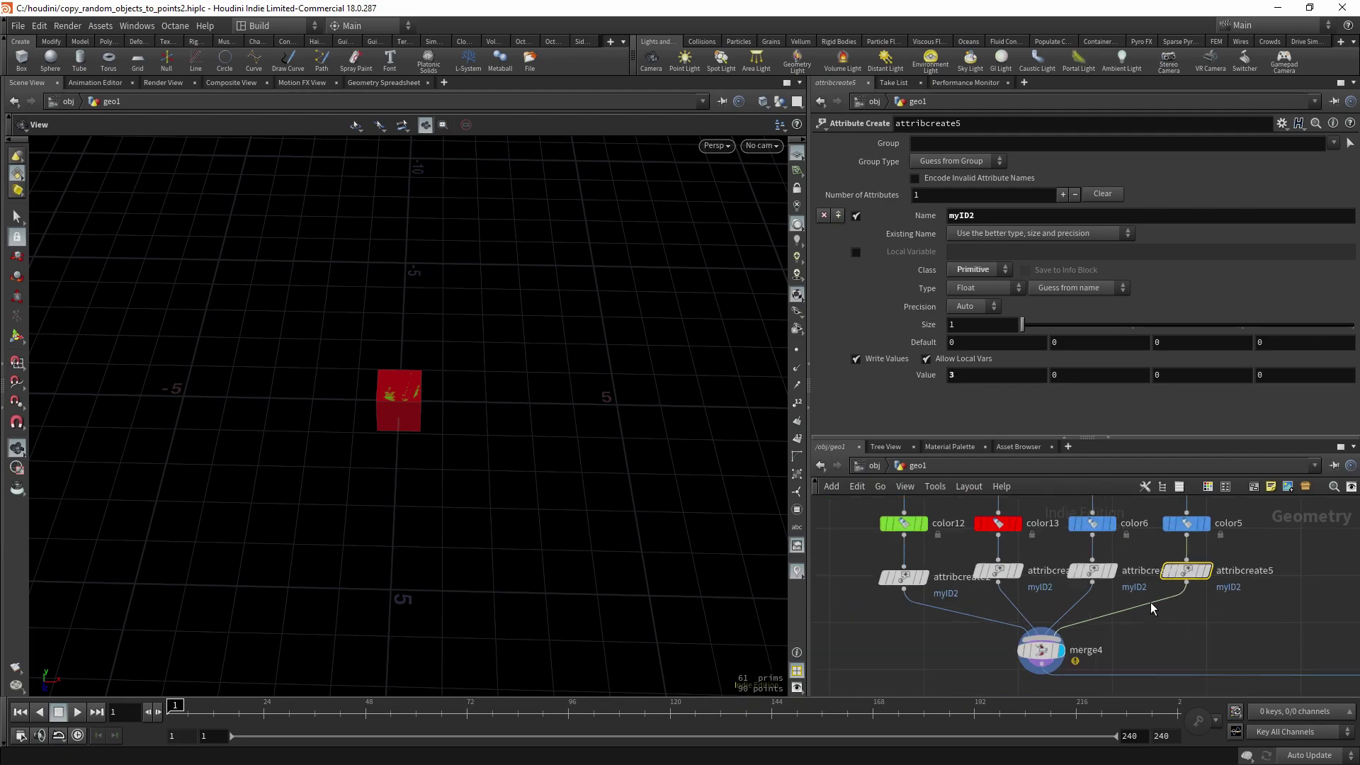
- Examine the Custom Discrete values and weights of attribrandomize1
{"action": "middle_click_drag", "start_coordinate": [1198, 613], "coordinate": [1036, 639]}
{"action": "scroll", "coordinate": [1162, 575], "scroll_direction": "up", "scroll_amount": 5}
{"action": "left_click", "coordinate": [1191, 587]}
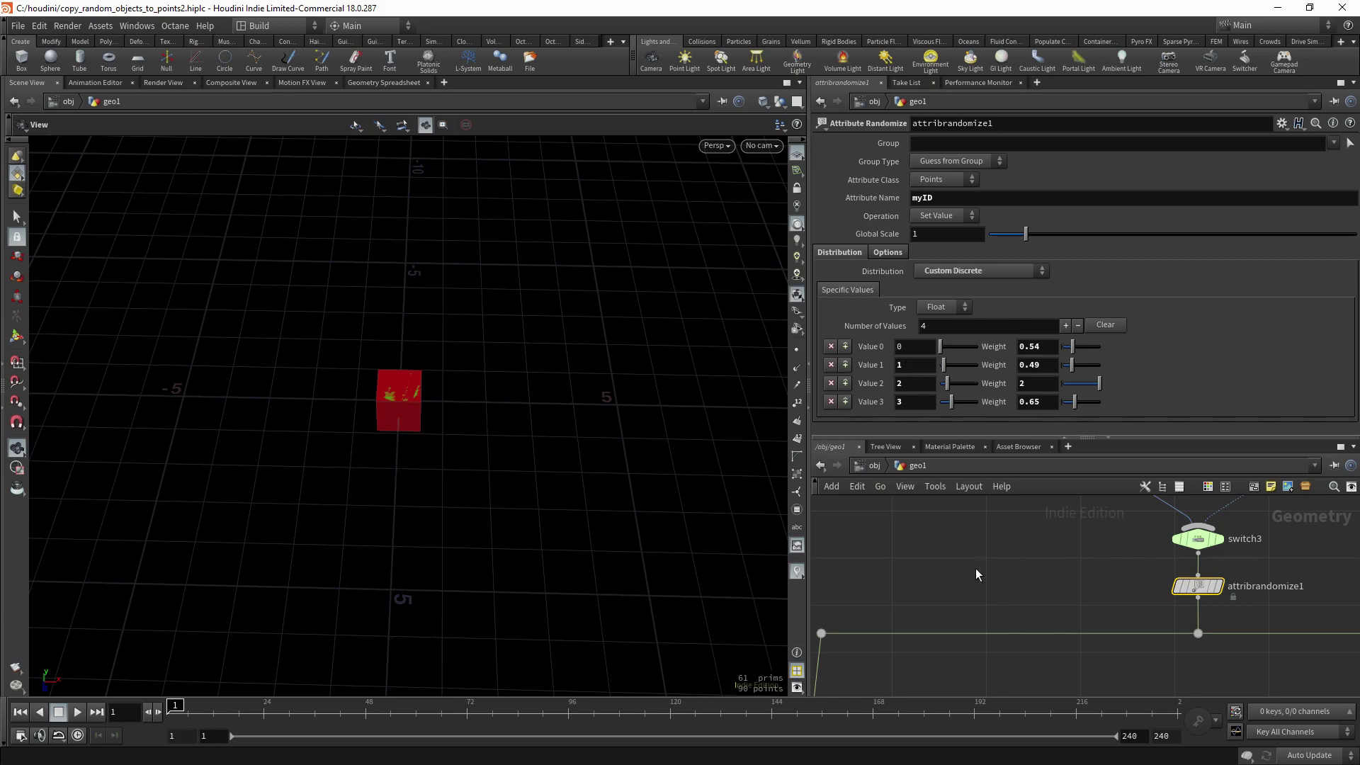
- Inspect attribwrangle2's node info and compare its myID and myID2 point attributes in the Geometry Spreadsheet
{"action": "scroll", "coordinate": [978, 572], "scroll_direction": "down", "scroll_amount": 6}
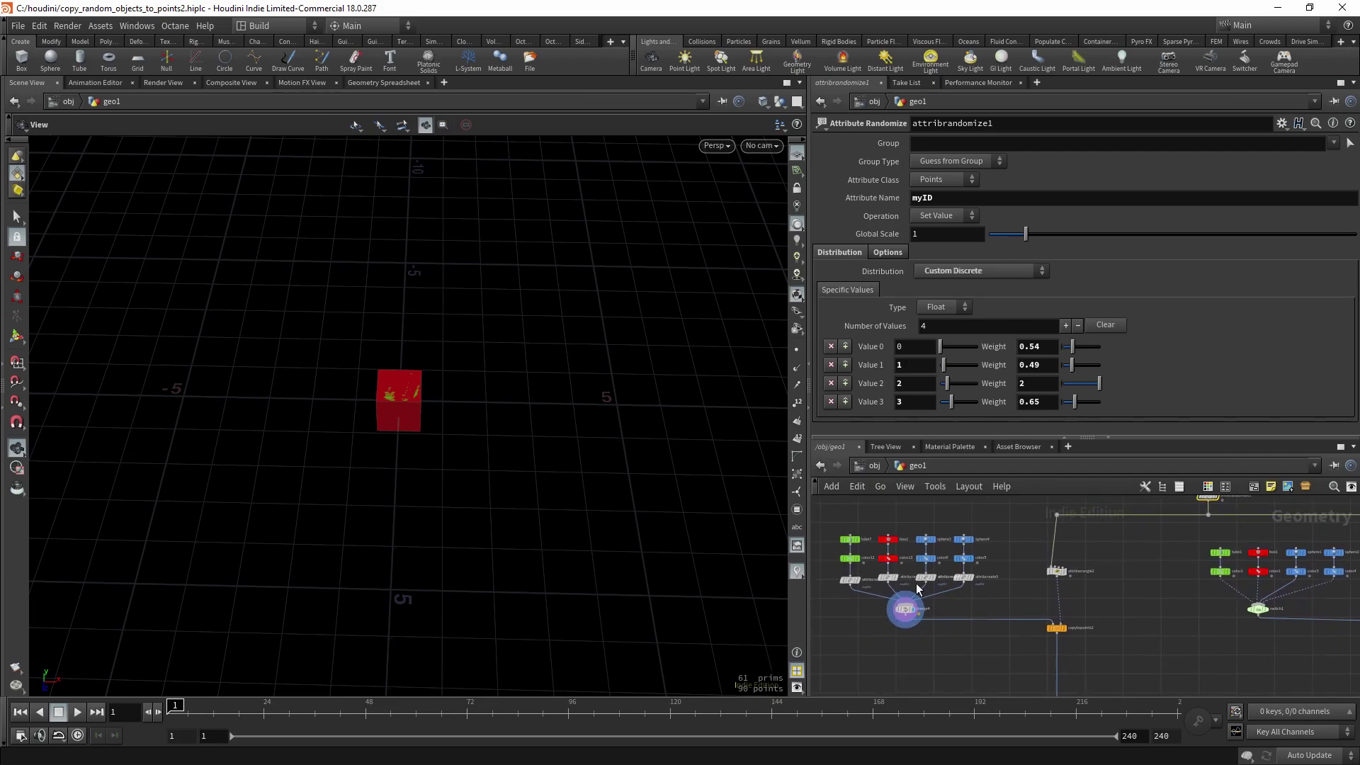
{"action": "middle_click_drag", "start_coordinate": [992, 561], "coordinate": [926, 583]}
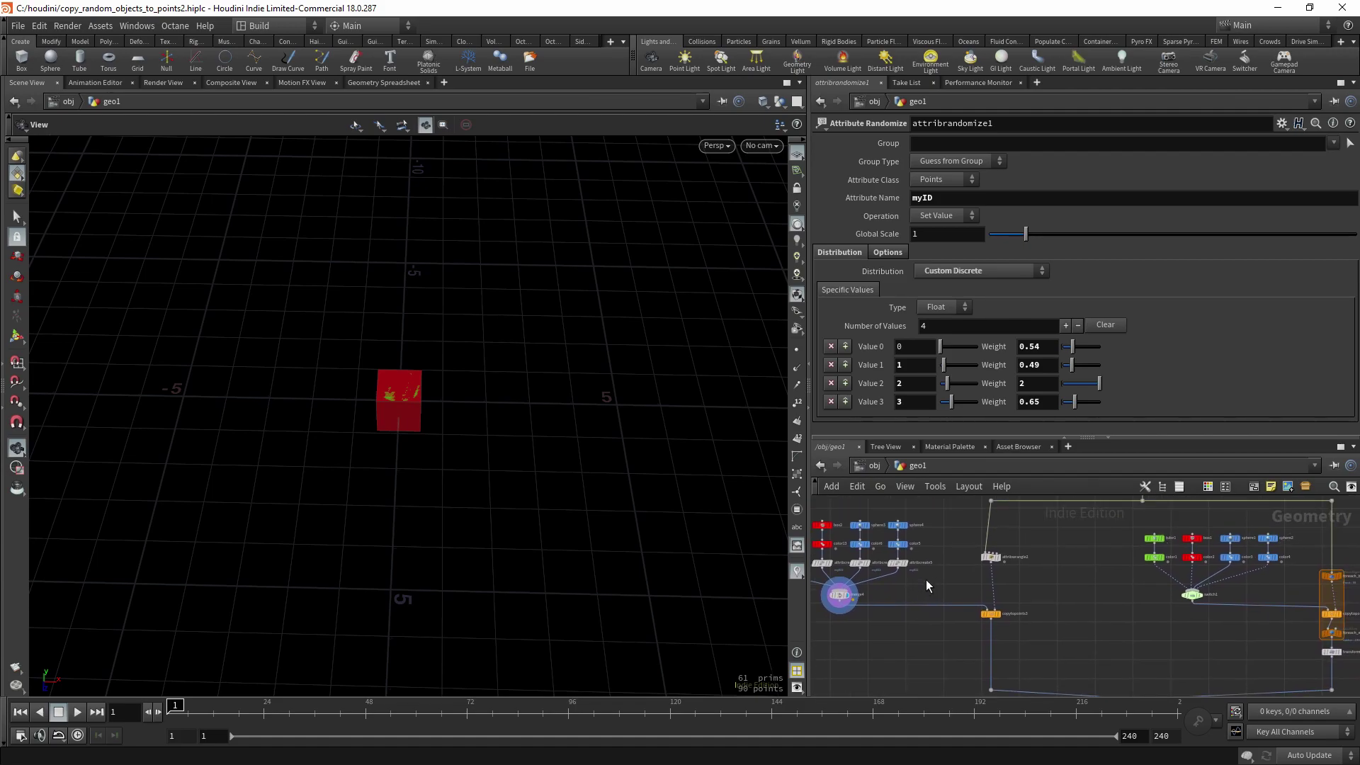
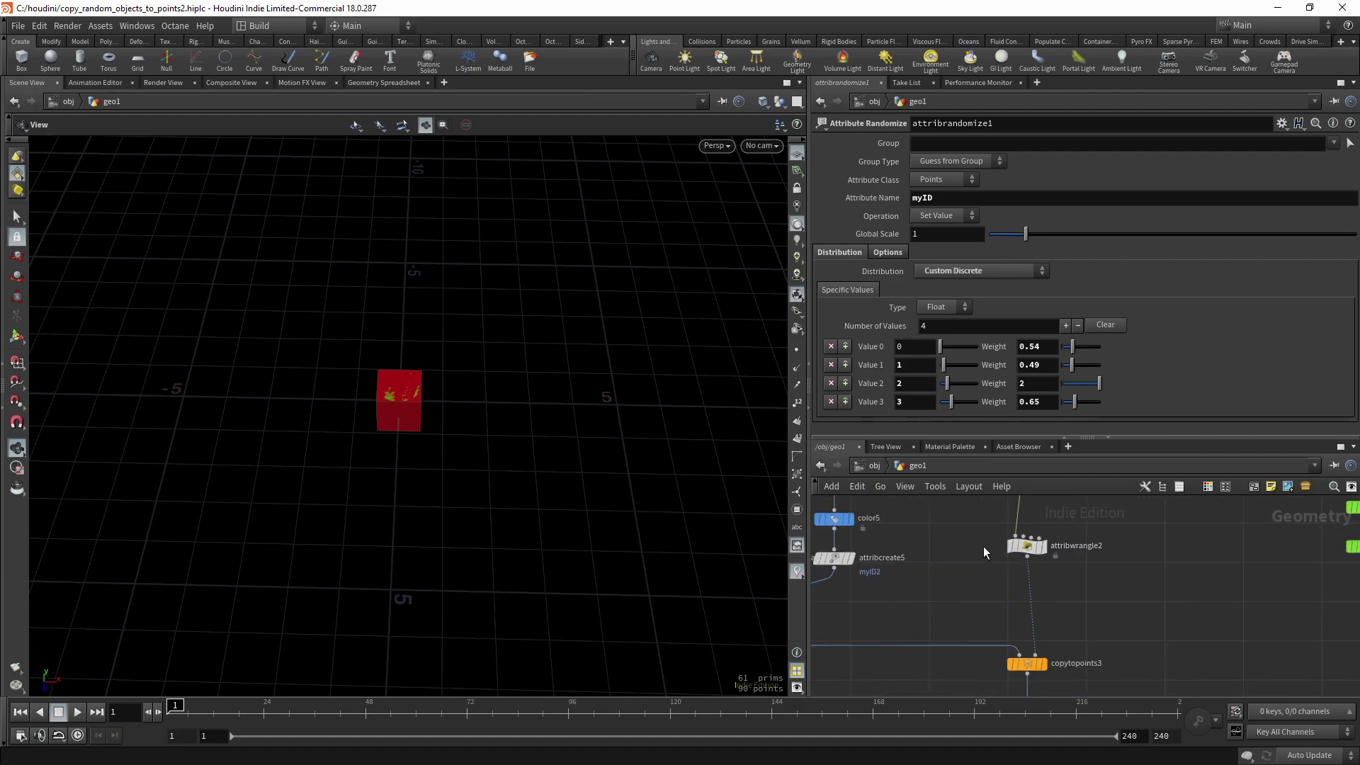
{"action": "middle_click", "coordinate": [994, 591]}
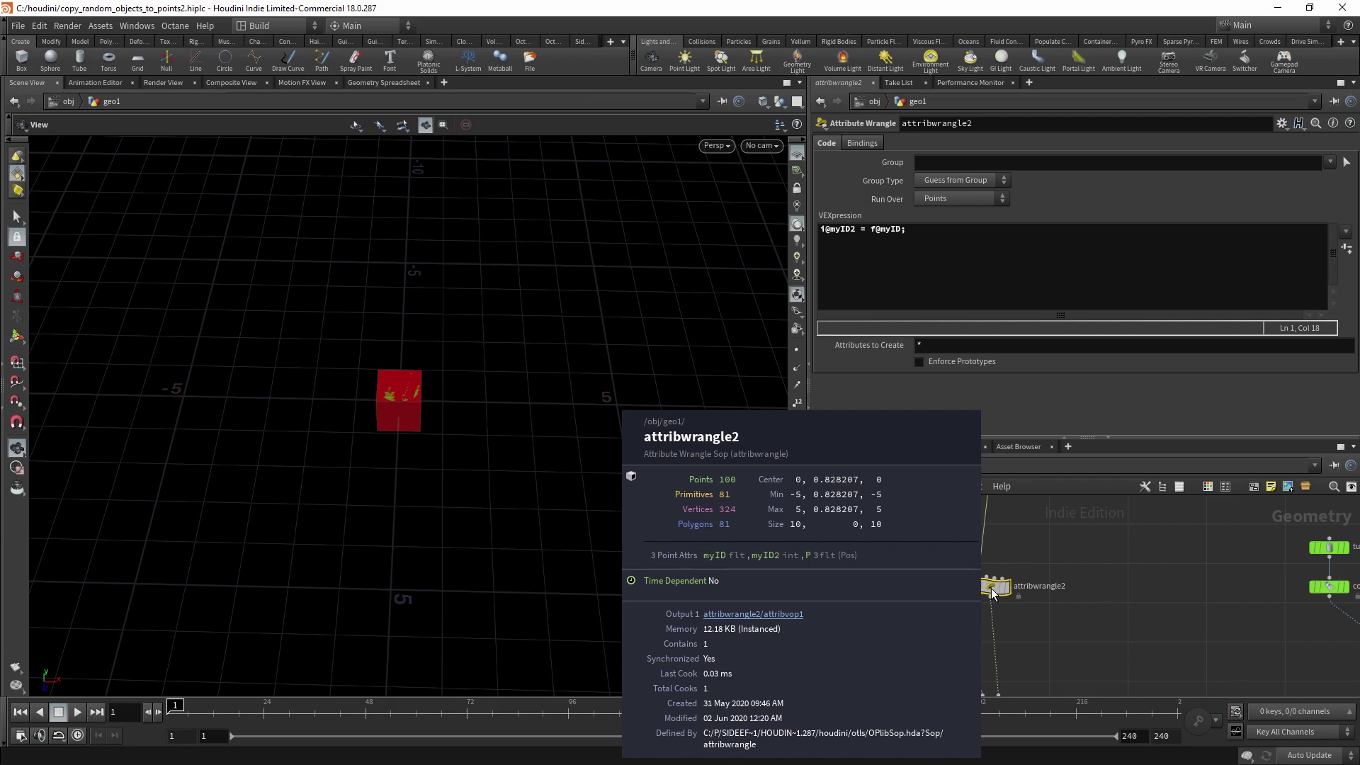
{"action": "left_click_drag", "start_coordinate": [993, 589], "coordinate": [998, 575]}
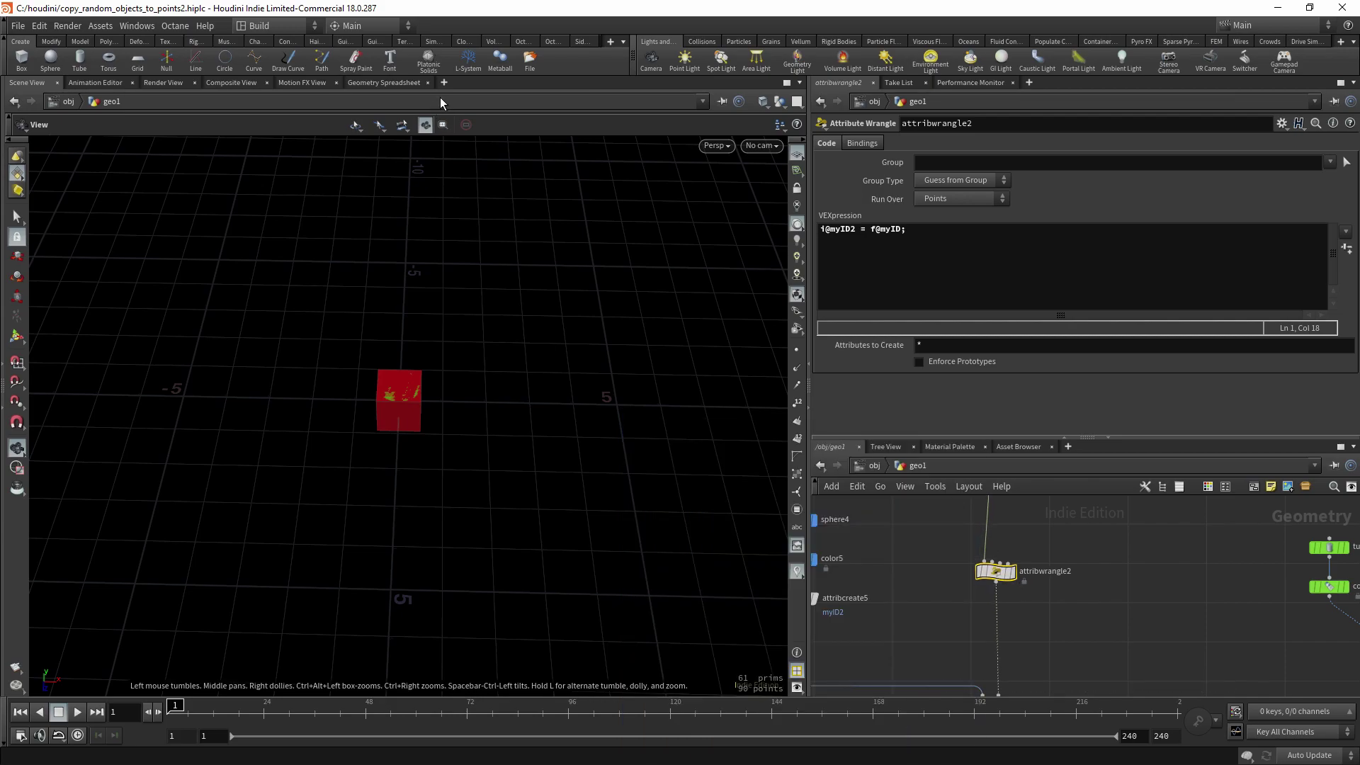
{"action": "left_click", "coordinate": [390, 83]}
{"action": "left_click", "coordinate": [386, 83]}
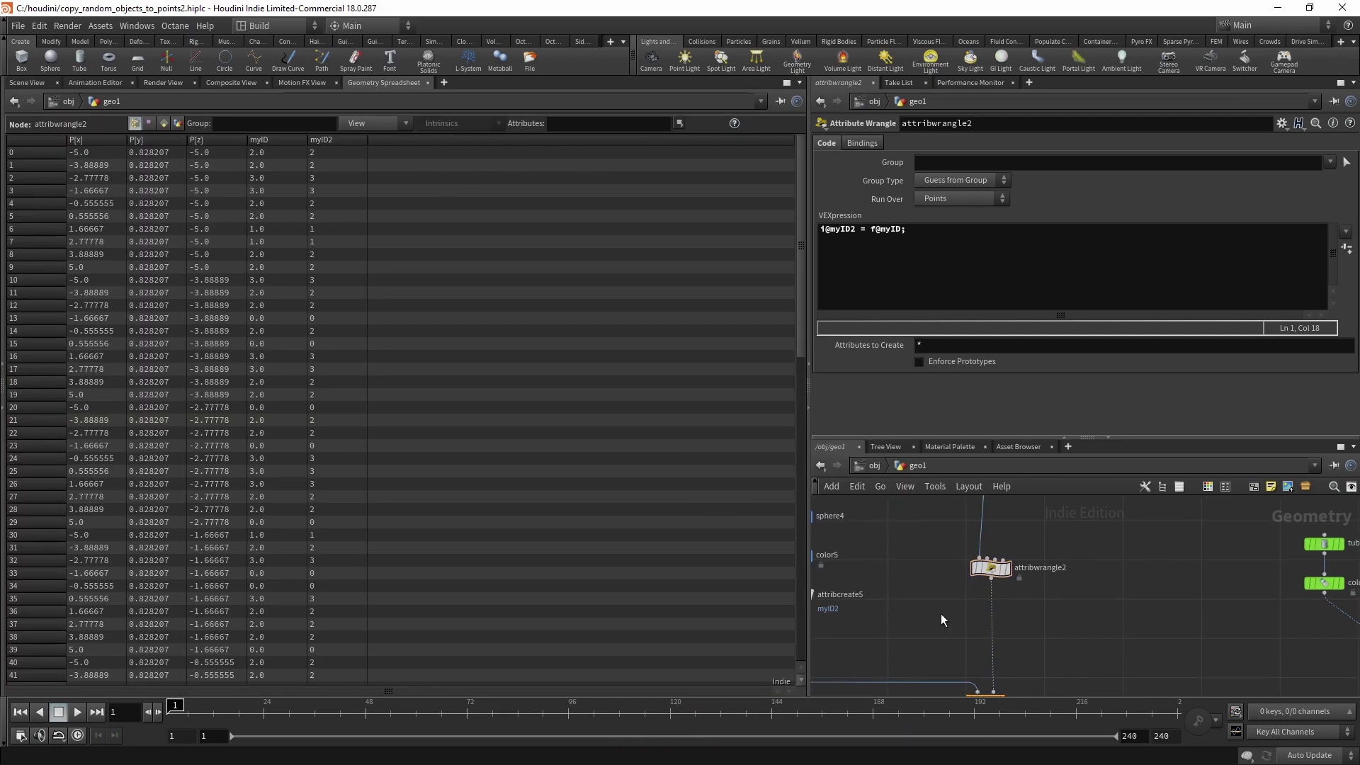
- Insert an Attribute Delete node between attribwrangle2 and copytopoints3 that removes the point attribute myID
{"action": "key", "text": "Tab"}
{"action": "type", "text": "delete"}
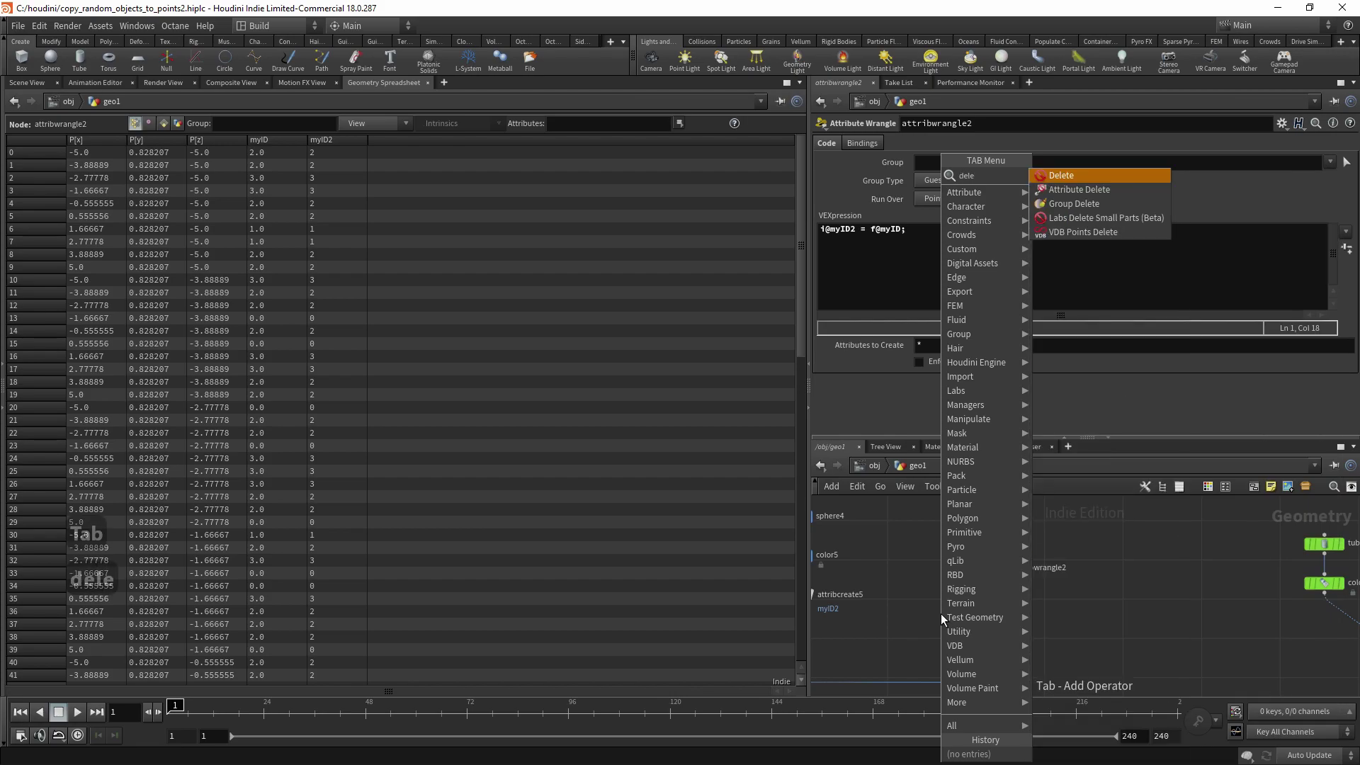
{"action": "key", "text": "Return"}
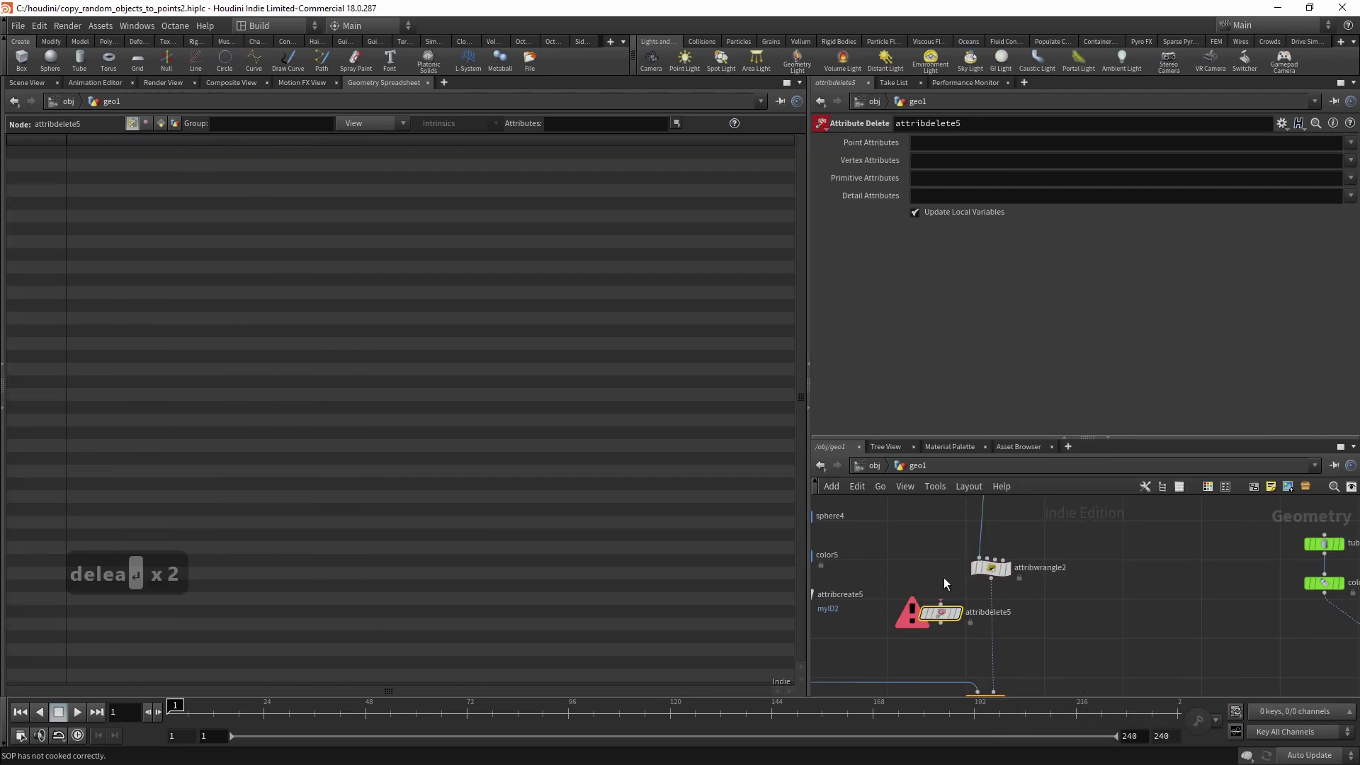
{"action": "left_click", "coordinate": [991, 607]}
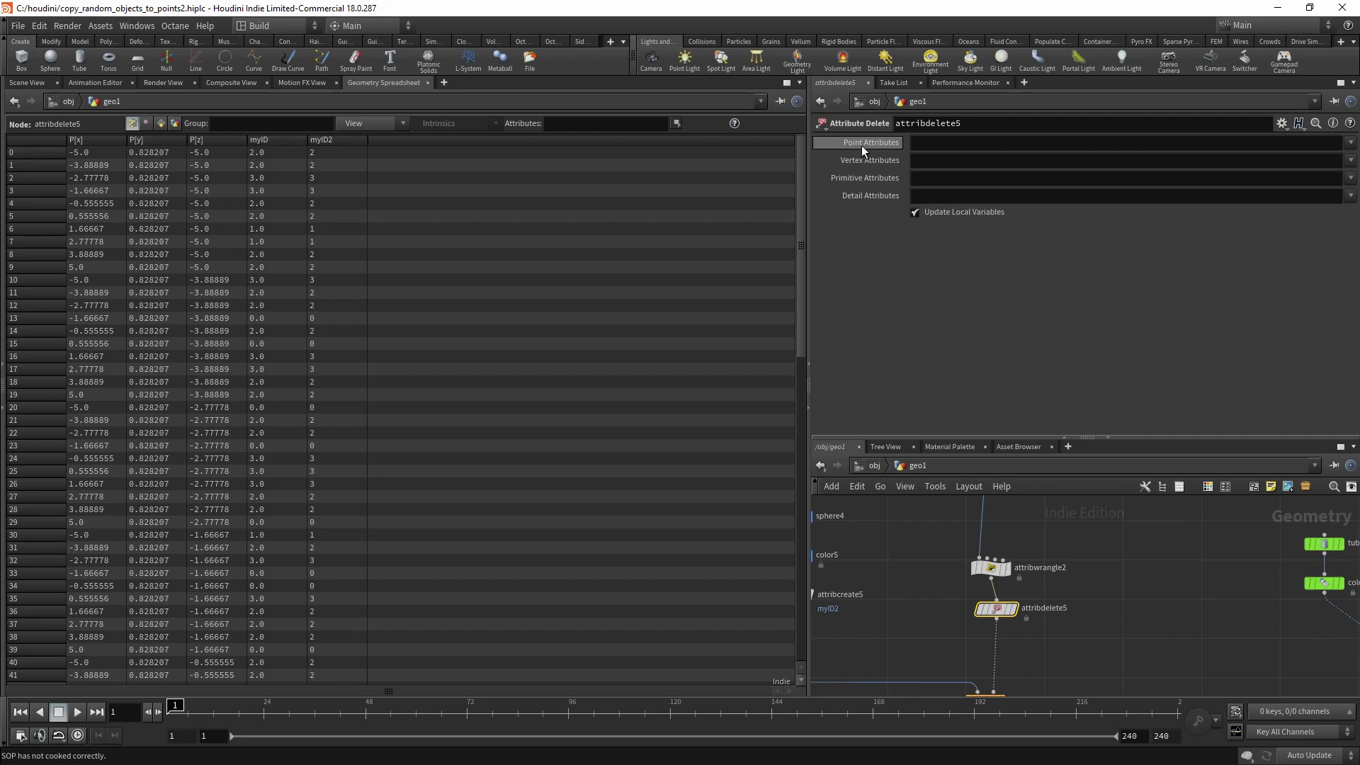
{"action": "left_click", "coordinate": [1351, 143]}
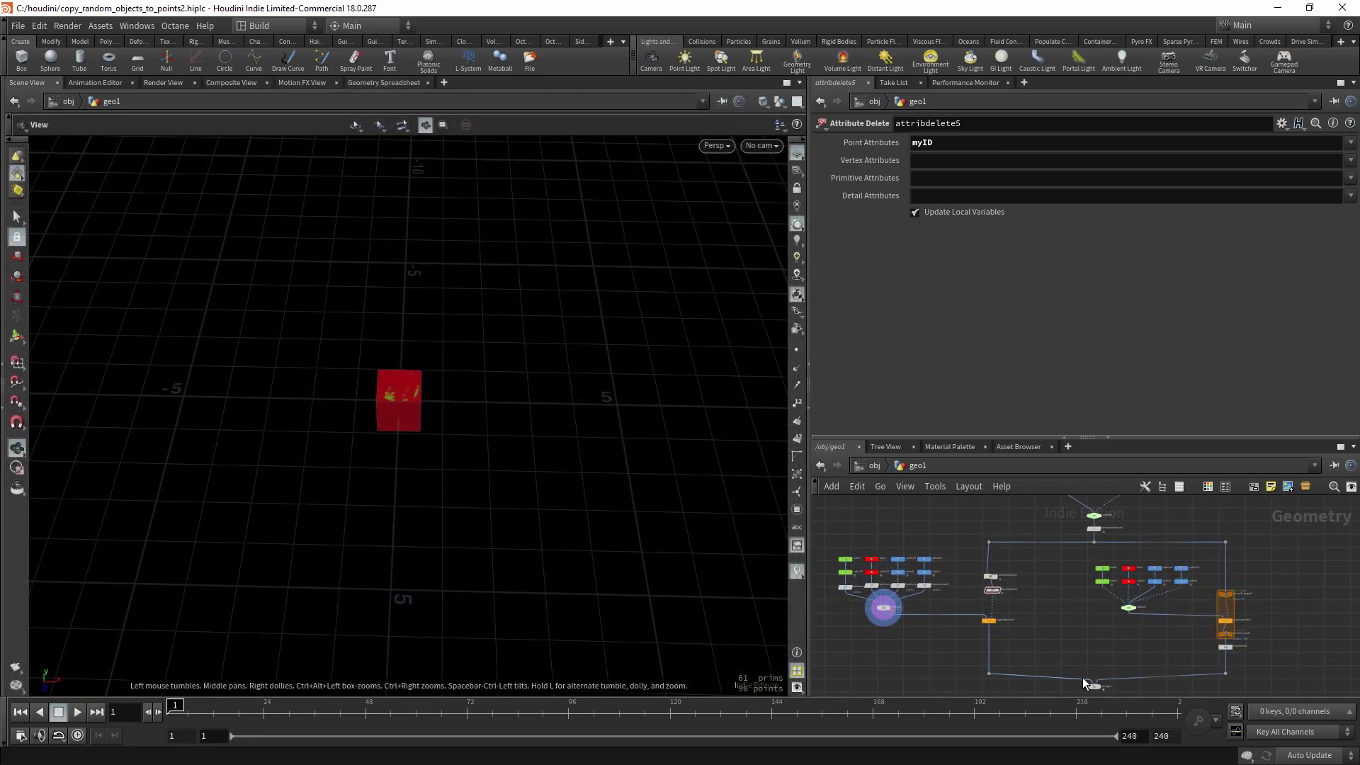
- Display merge10 in the second example network and examine the objects scattered over its two shapes
{"action": "scroll", "coordinate": [1030, 544], "scroll_direction": "down", "scroll_amount": 4}
{"action": "middle_click_drag", "start_coordinate": [1050, 684], "coordinate": [1043, 603]}
{"action": "scroll", "coordinate": [1042, 619], "scroll_direction": "up", "scroll_amount": 6}
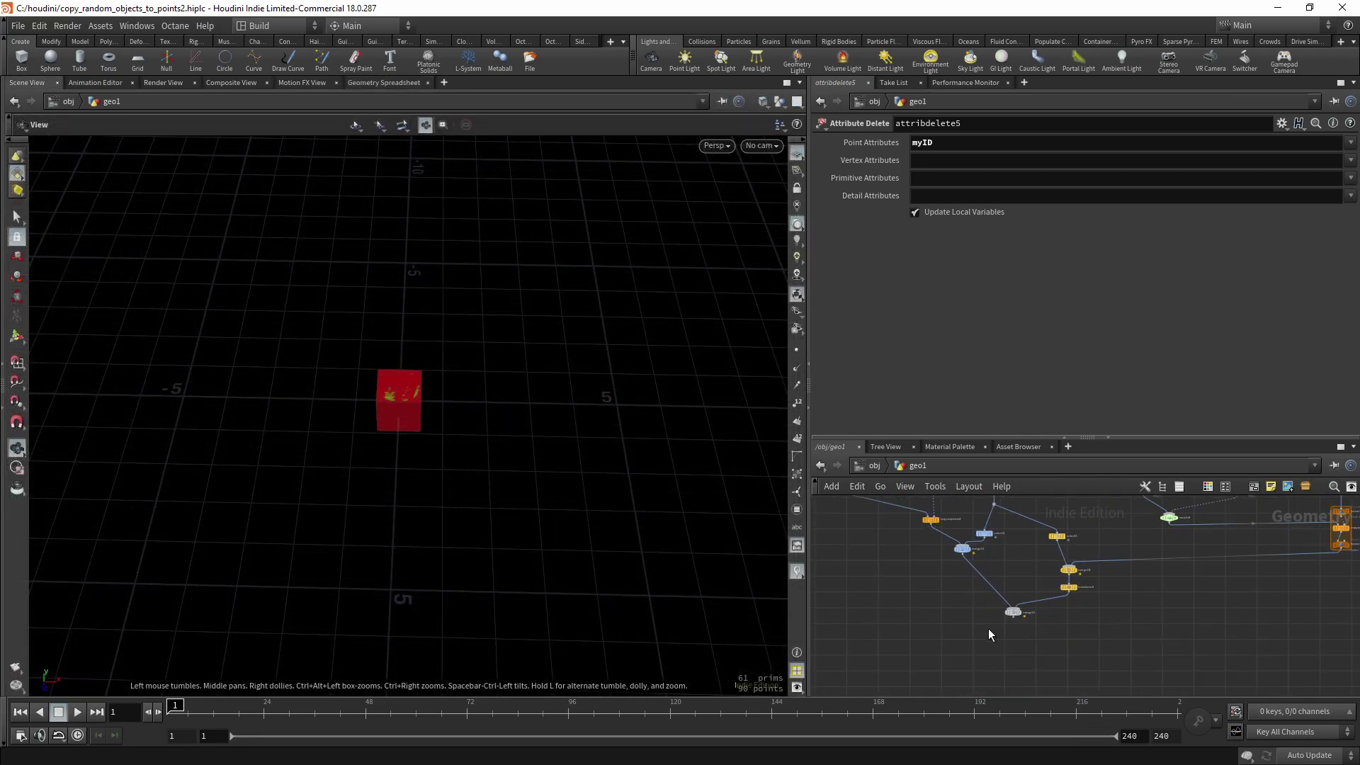
{"action": "left_click", "coordinate": [1016, 611]}
{"action": "key", "text": "r"}
{"action": "scroll", "coordinate": [449, 411], "scroll_direction": "down", "scroll_amount": 8}
{"action": "middle_click_drag", "start_coordinate": [434, 438], "coordinate": [316, 444]}
{"action": "scroll", "coordinate": [316, 444], "scroll_direction": "up", "scroll_amount": 3}
{"action": "left_click_drag", "start_coordinate": [316, 443], "coordinate": [448, 438]}
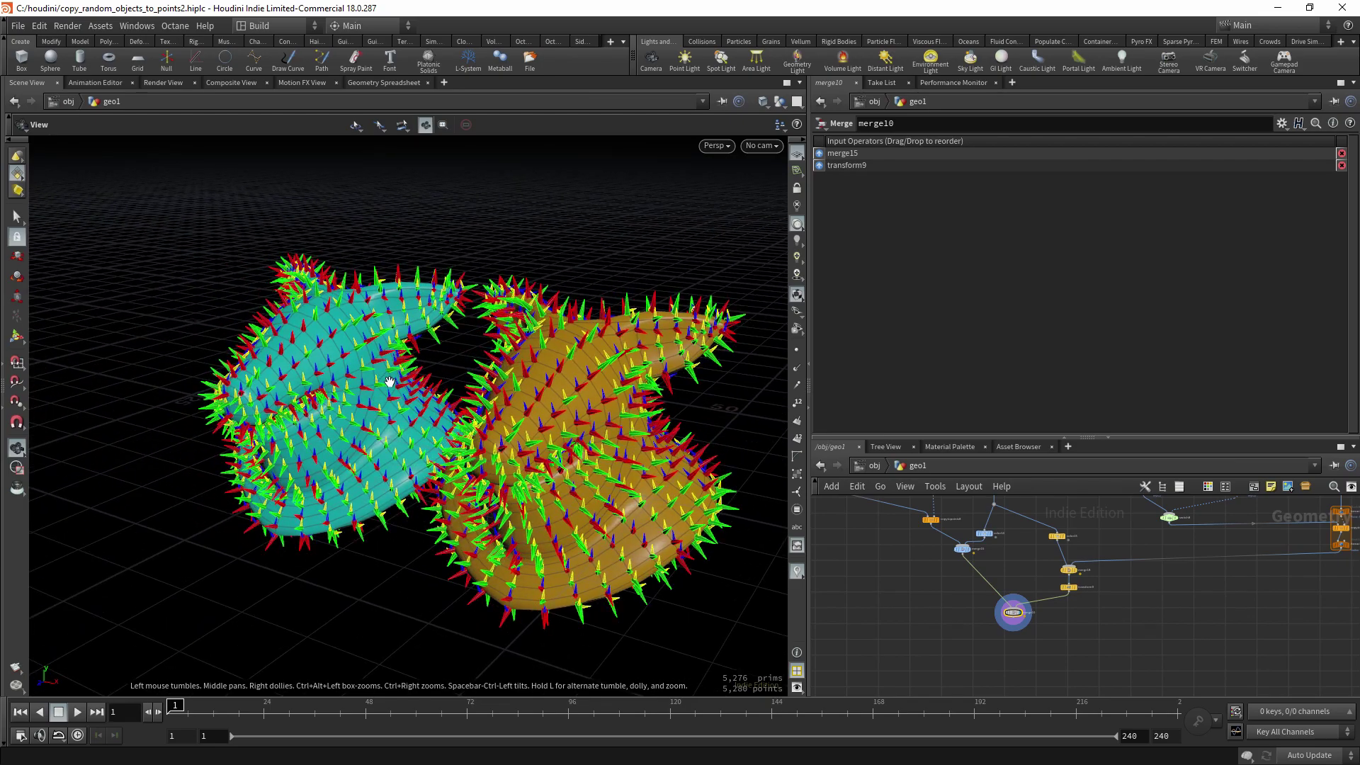
{"action": "left_click_drag", "start_coordinate": [386, 377], "coordinate": [354, 365]}
{"action": "scroll", "coordinate": [1042, 576], "scroll_direction": "down", "scroll_amount": 6}
{"action": "scroll", "coordinate": [1042, 576], "scroll_direction": "down", "scroll_amount": 3}
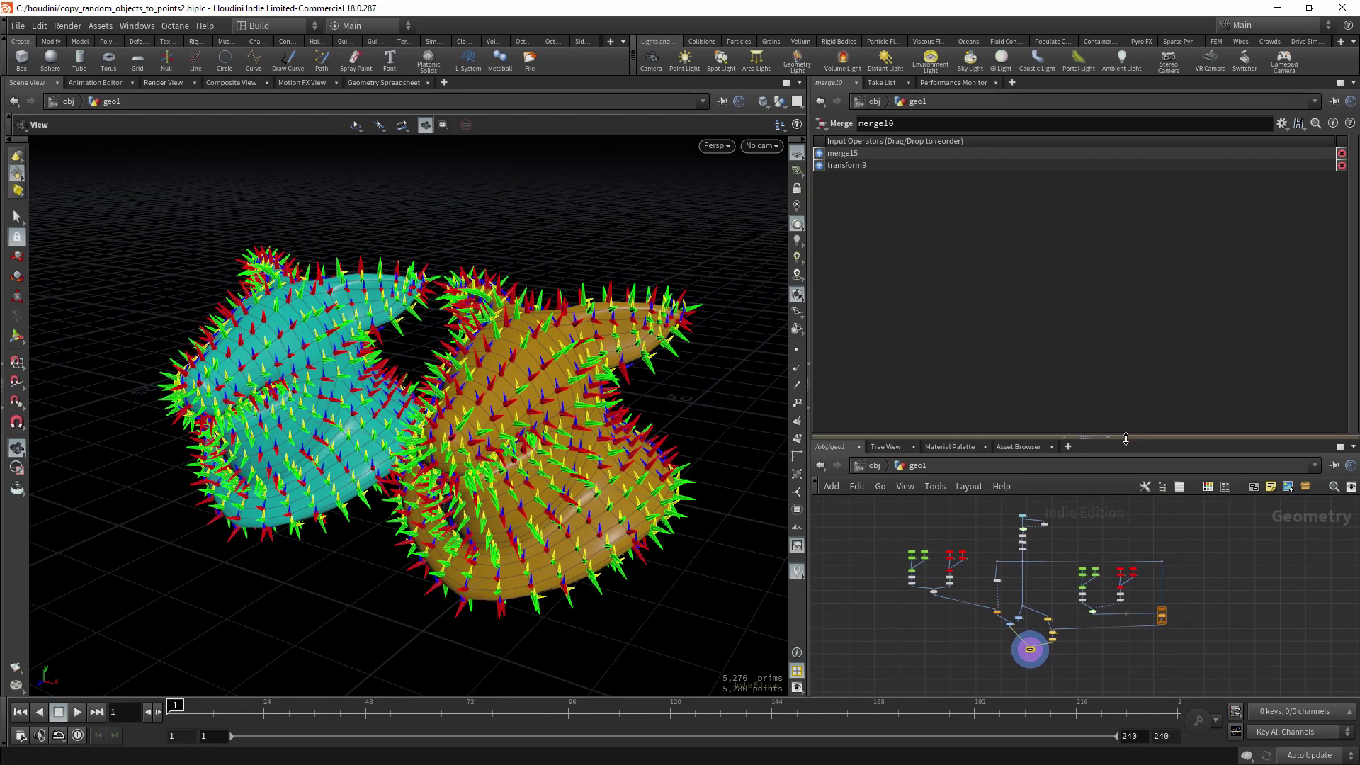
- Enlarge the network view and inspect the settings of point_normals and the up_vector wrangle
{"action": "left_click_drag", "start_coordinate": [1122, 437], "coordinate": [1105, 375]}
{"action": "scroll", "coordinate": [928, 501], "scroll_direction": "up", "scroll_amount": 6}
{"action": "left_click_drag", "start_coordinate": [1010, 480], "coordinate": [1008, 479]}
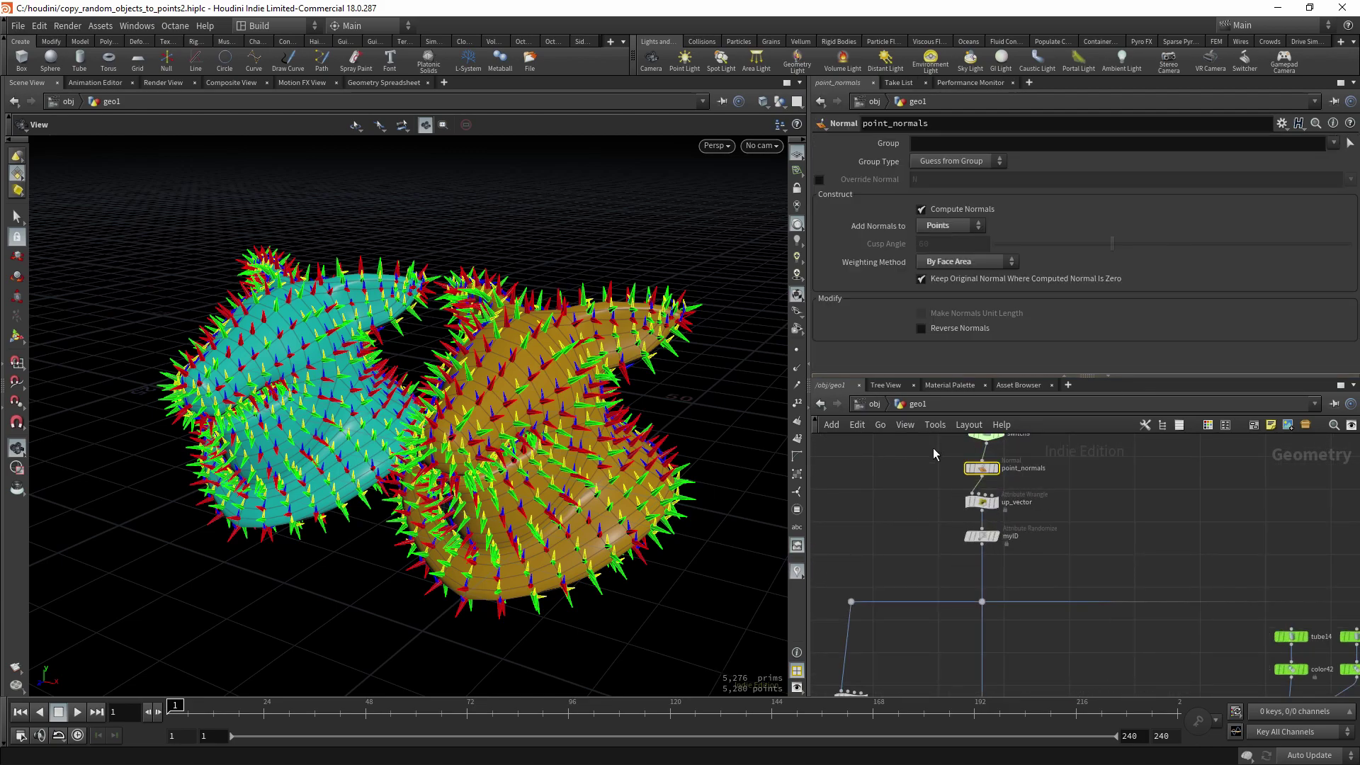
{"action": "left_click_drag", "start_coordinate": [962, 530], "coordinate": [1030, 563]}
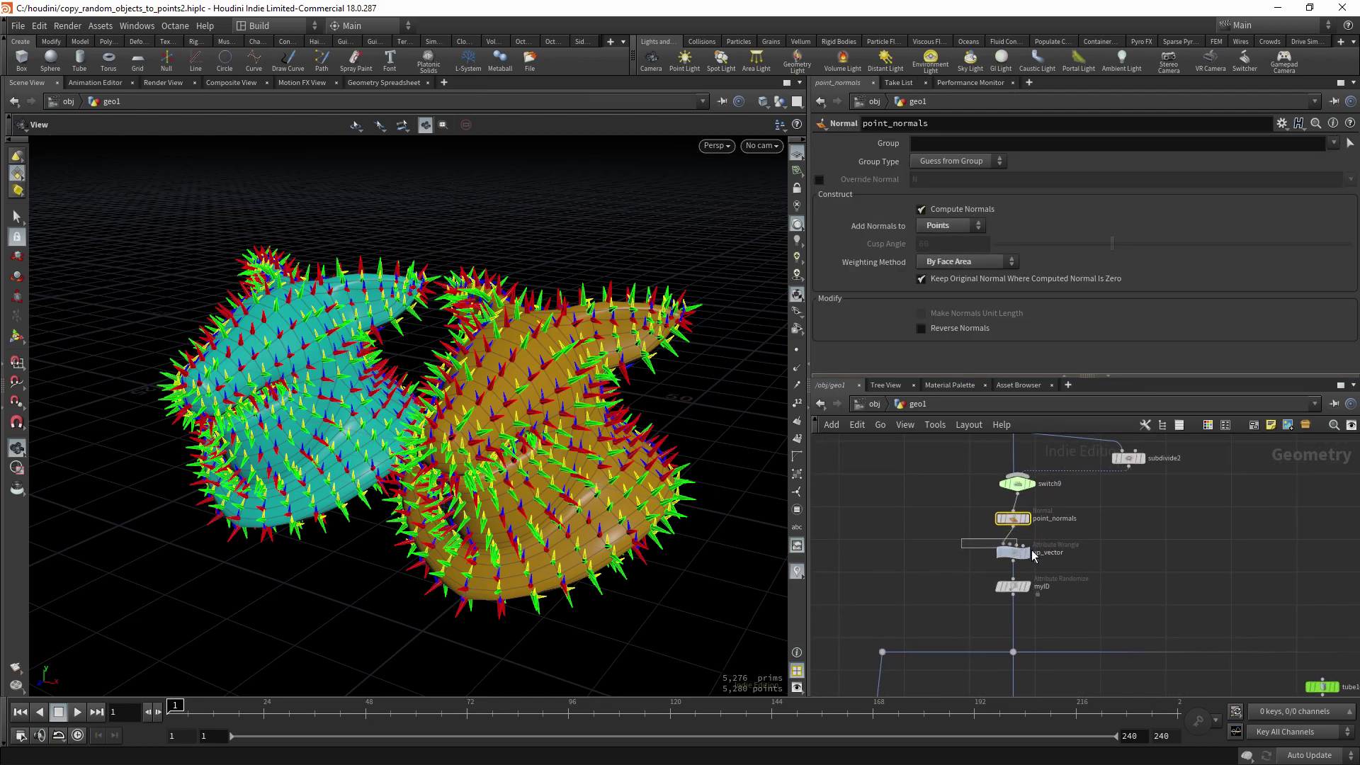
{"action": "scroll", "coordinate": [936, 523], "scroll_direction": "down", "scroll_amount": 4}
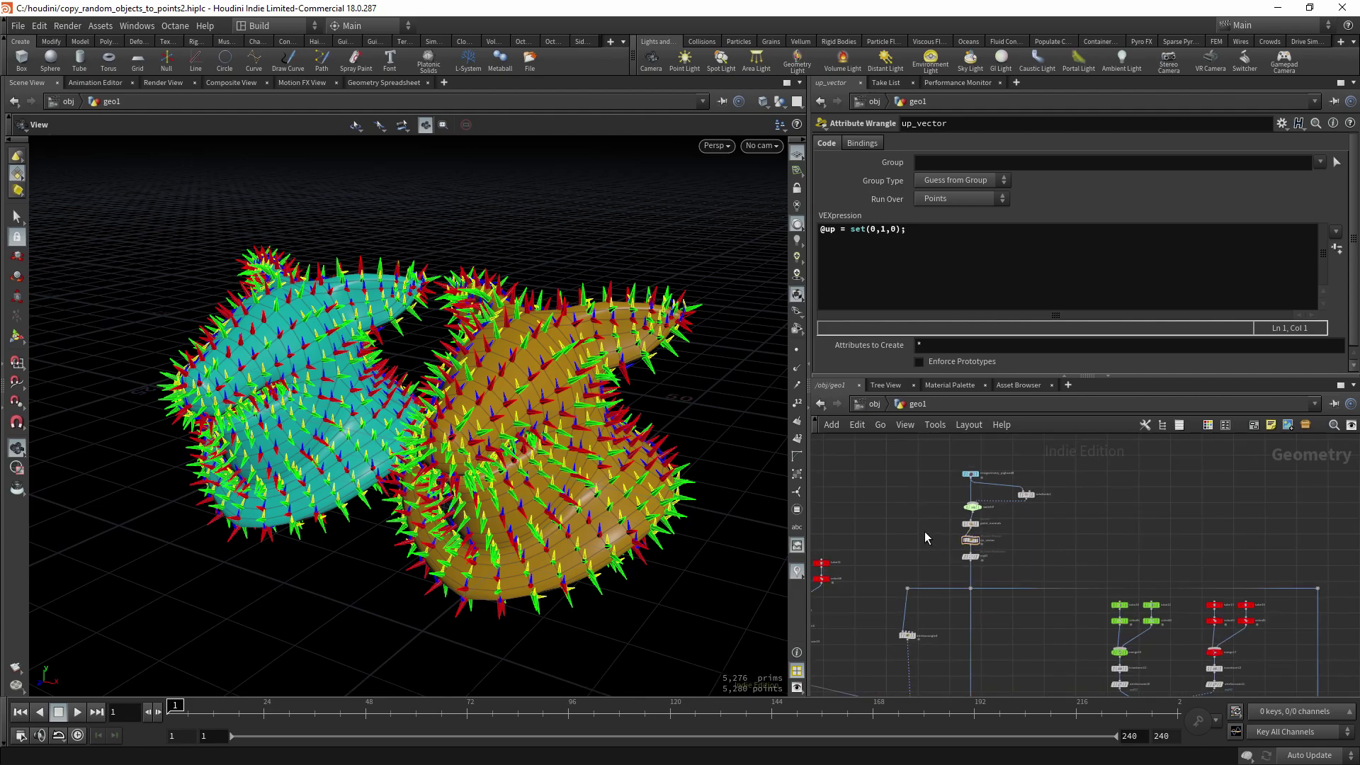
- Toggle Transform Using Target Point Orientations repeatedly in copytopoints8 to compare the copies' orientation, leaving it enabled
{"action": "scroll", "coordinate": [933, 537], "scroll_direction": "up", "scroll_amount": 4}
{"action": "middle_click_drag", "start_coordinate": [979, 687], "coordinate": [1018, 462]}
{"action": "scroll", "coordinate": [1009, 561], "scroll_direction": "down", "scroll_amount": 2}
{"action": "scroll", "coordinate": [1018, 462], "scroll_direction": "up", "scroll_amount": 4}
{"action": "left_click_drag", "start_coordinate": [1009, 538], "coordinate": [969, 572]}
{"action": "left_click", "coordinate": [936, 230]}
{"action": "left_click", "coordinate": [936, 230]}
{"action": "left_click", "coordinate": [936, 230]}
{"action": "left_click", "coordinate": [935, 230]}
{"action": "left_click", "coordinate": [936, 230]}
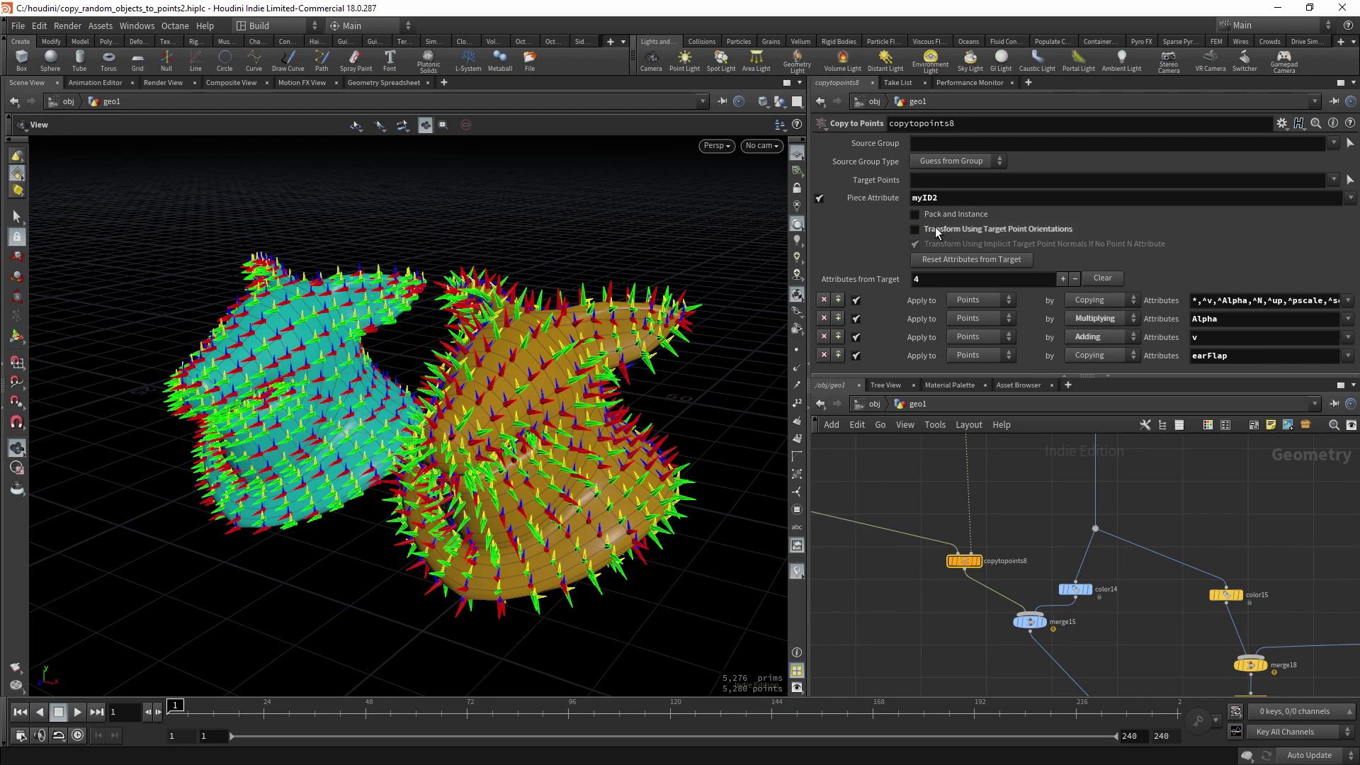
{"action": "left_click", "coordinate": [935, 231]}
- Toggle Transform Using Target Point Orientations repeatedly in copytopoints9 inside the for-each block, leaving it enabled
{"action": "scroll", "coordinate": [1017, 486], "scroll_direction": "down", "scroll_amount": 5}
{"action": "scroll", "coordinate": [1208, 530], "scroll_direction": "up", "scroll_amount": 3}
{"action": "middle_click_drag", "start_coordinate": [1209, 530], "coordinate": [1119, 544]}
{"action": "scroll", "coordinate": [1133, 543], "scroll_direction": "up", "scroll_amount": 2}
{"action": "left_click", "coordinate": [1135, 538]}
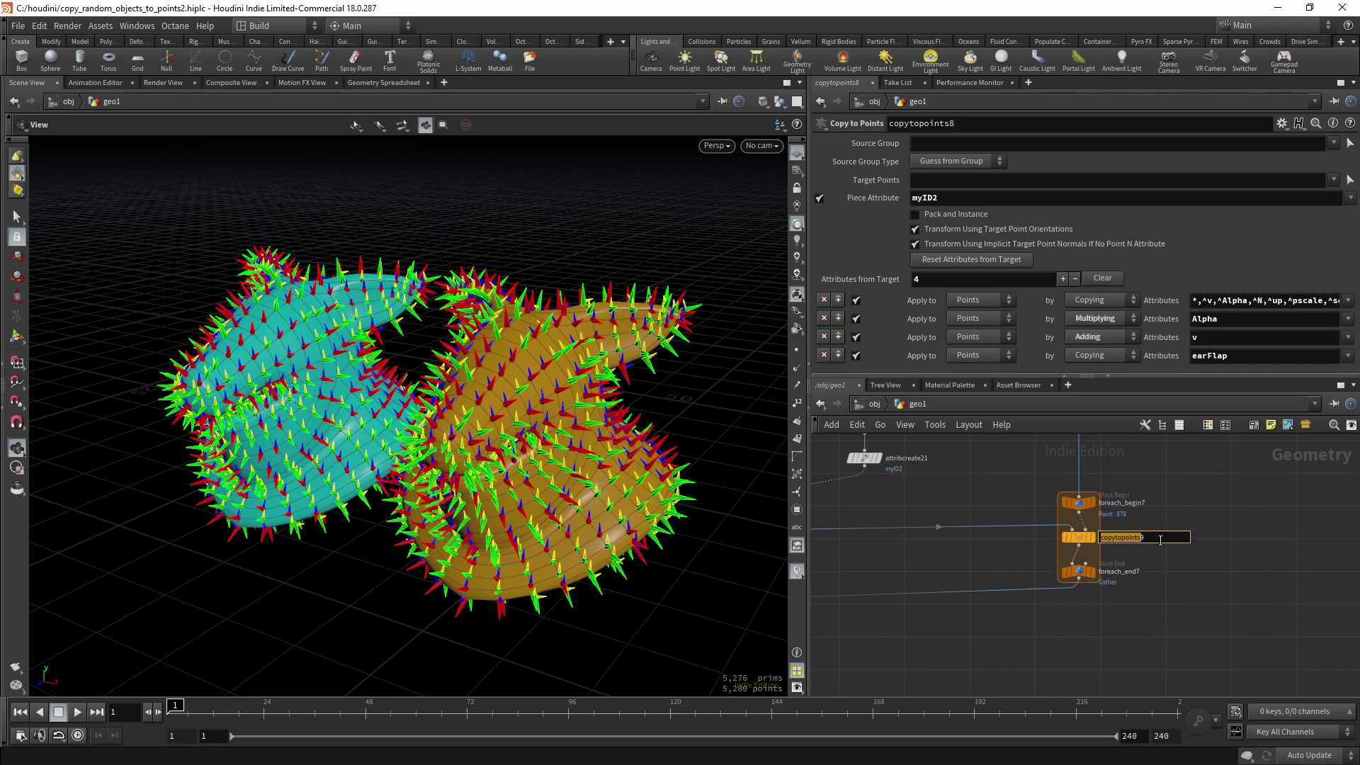
{"action": "left_click", "coordinate": [1113, 536]}
{"action": "left_click", "coordinate": [958, 232]}
{"action": "left_click", "coordinate": [958, 232]}
{"action": "left_click", "coordinate": [958, 233]}
{"action": "left_click", "coordinate": [958, 232]}
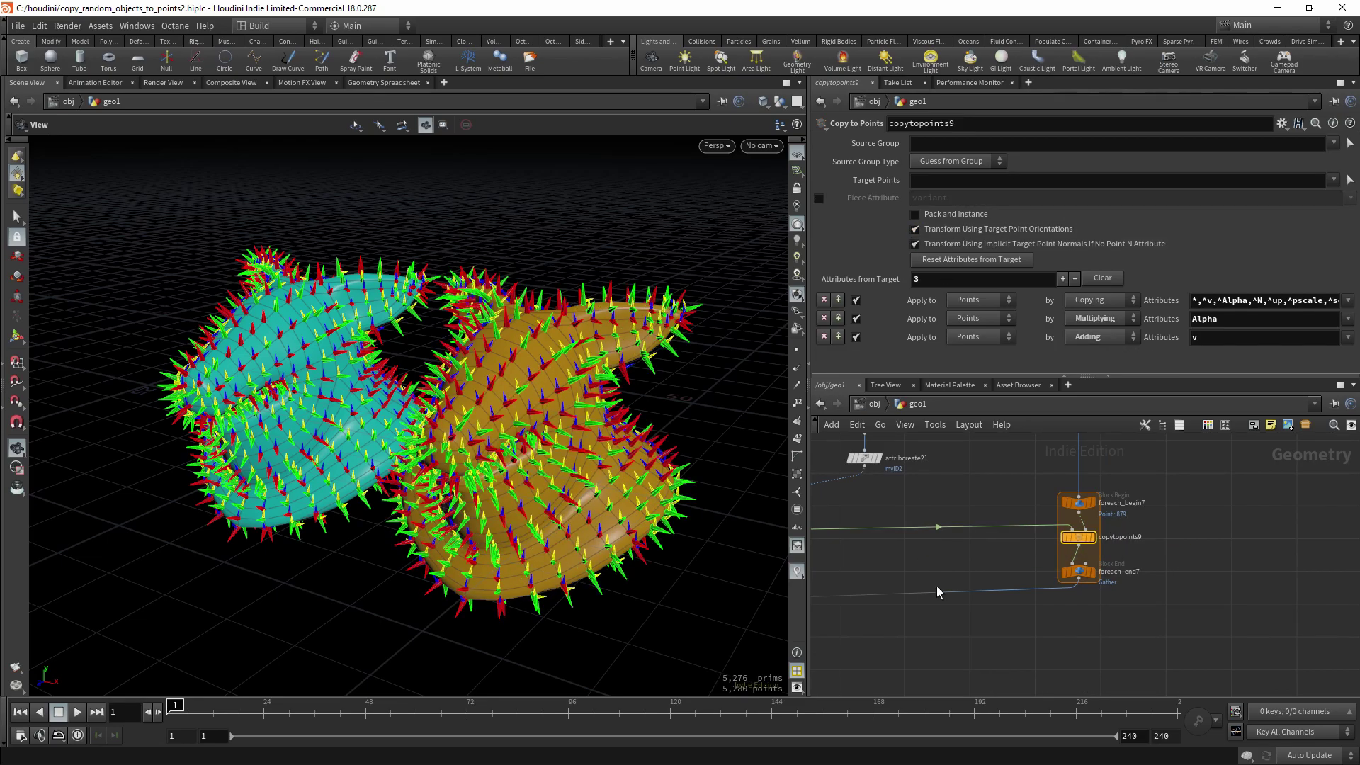
- Display merge5 in the first example network and examine its two fields of copied objects from several angles
{"action": "key", "text": "h"}
{"action": "scroll", "coordinate": [1098, 675], "scroll_direction": "up", "scroll_amount": 2}
{"action": "middle_click_drag", "start_coordinate": [1103, 680], "coordinate": [1105, 658]}
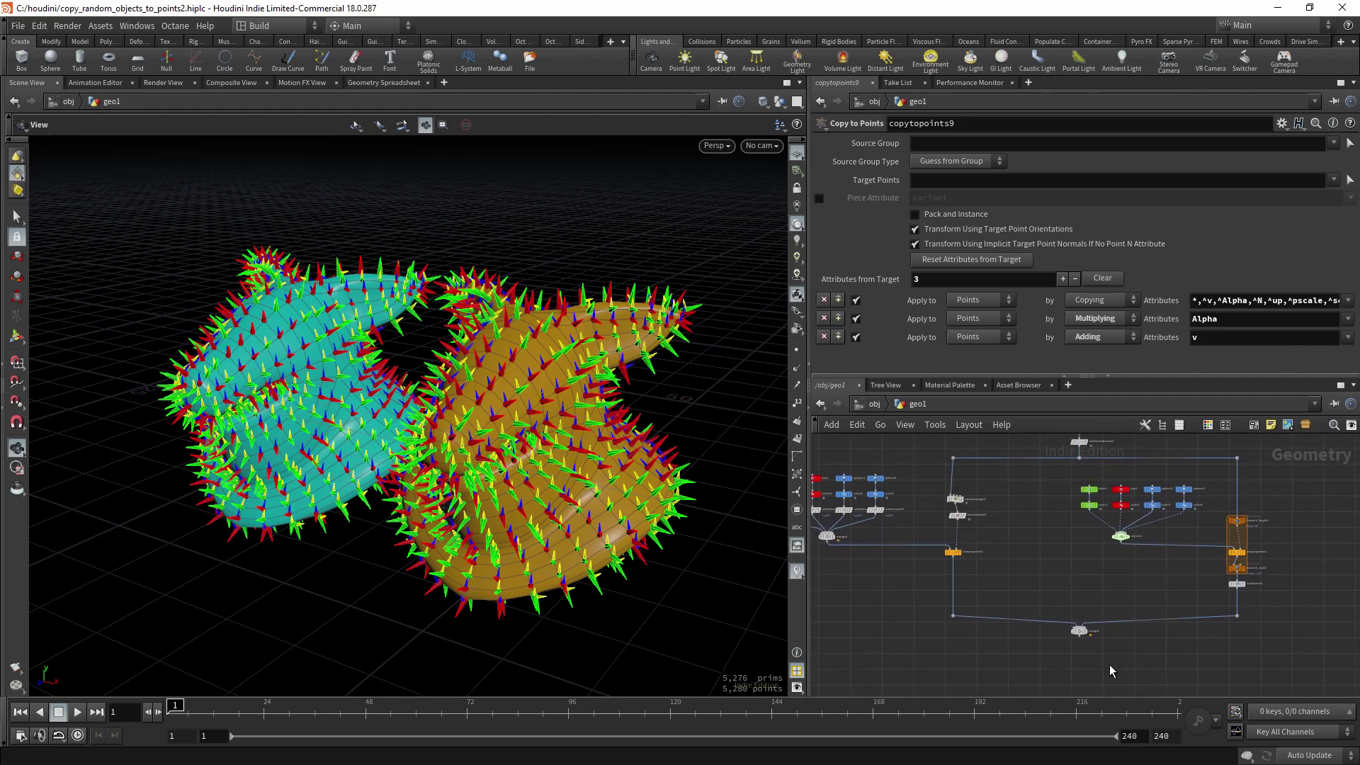
{"action": "left_click", "coordinate": [1079, 631]}
{"action": "key", "text": "r"}
{"action": "left_click_drag", "start_coordinate": [306, 333], "coordinate": [376, 367]}
{"action": "right_click_drag", "start_coordinate": [377, 367], "coordinate": [674, 416]}
{"action": "left_click_drag", "start_coordinate": [479, 436], "coordinate": [453, 411]}
{"action": "right_click_drag", "start_coordinate": [510, 418], "coordinate": [566, 448]}
{"action": "left_click_drag", "start_coordinate": [566, 447], "coordinate": [516, 470]}
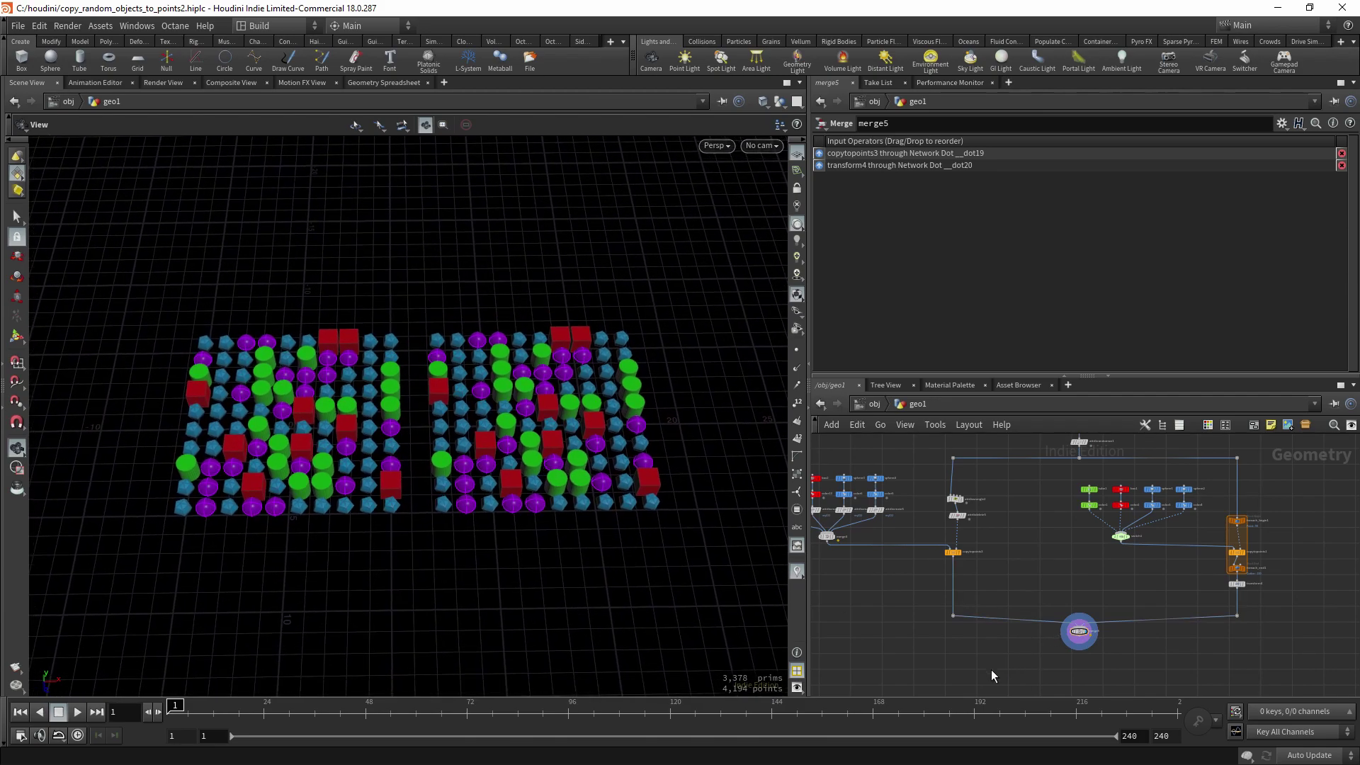
- Inspect the settings of transform4 below the for-each block
{"action": "middle_click_drag", "start_coordinate": [957, 638], "coordinate": [932, 652]}
{"action": "scroll", "coordinate": [1226, 602], "scroll_direction": "up", "scroll_amount": 3}
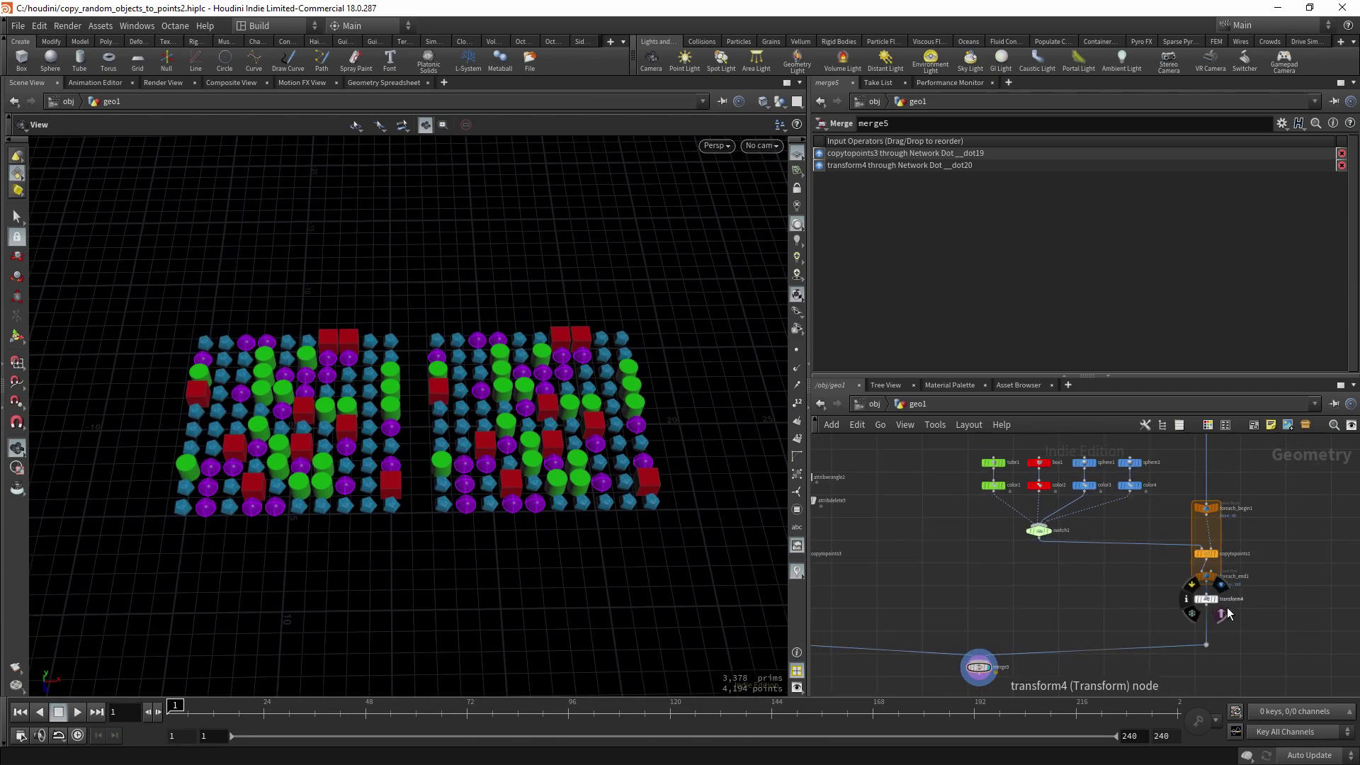
{"action": "left_click", "coordinate": [1198, 594]}
{"action": "scroll", "coordinate": [1082, 593], "scroll_direction": "down", "scroll_amount": 3}
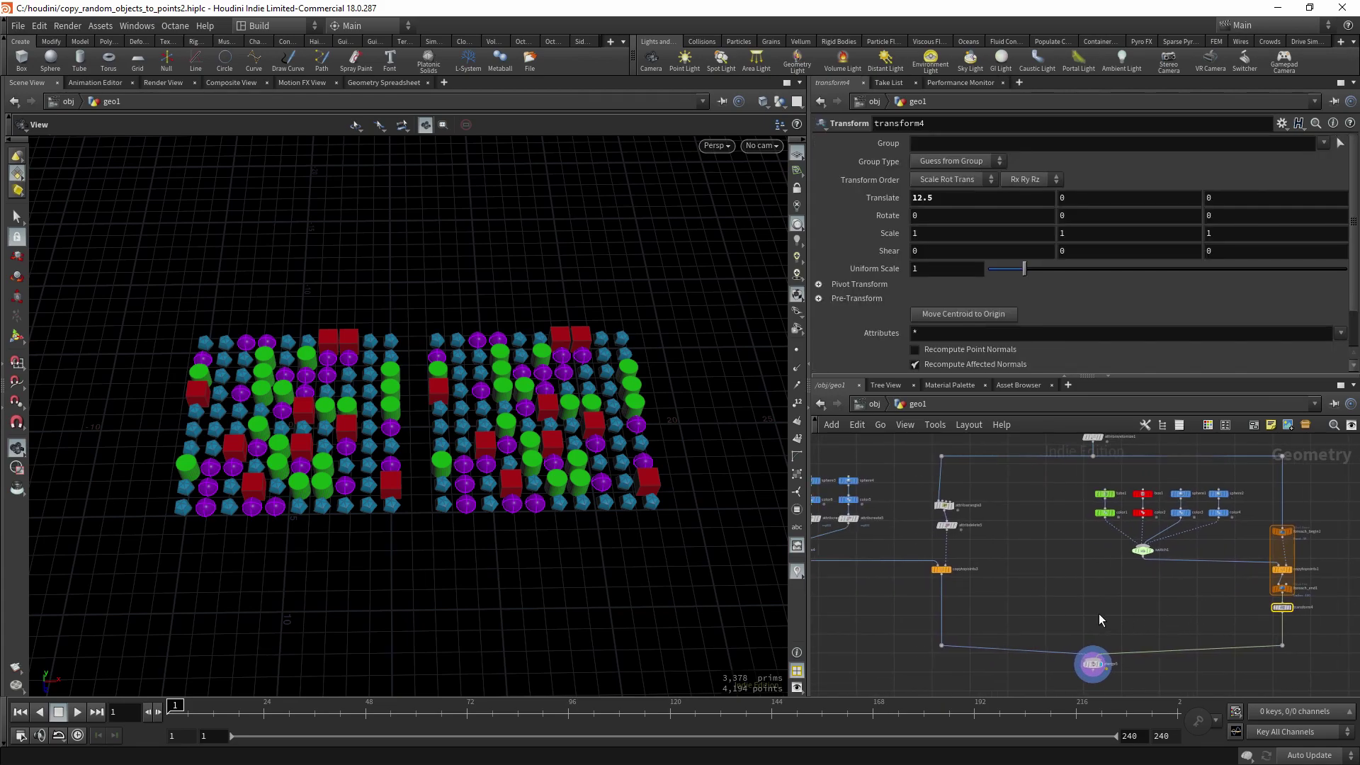
{"action": "scroll", "coordinate": [1034, 588], "scroll_direction": "down", "scroll_amount": 3}
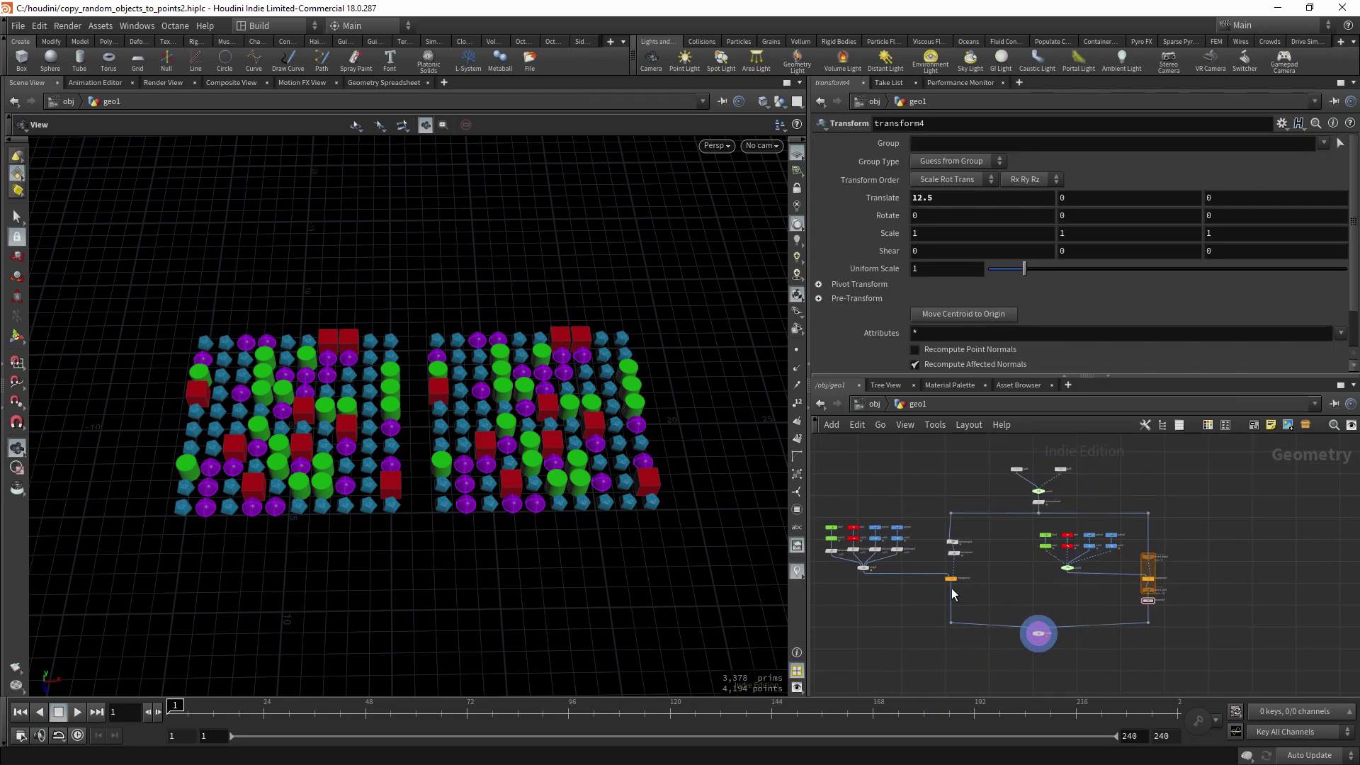
- Inspect copytopoints3's piece attribute settings and compare the piece-attribute branch with the for-each branch
{"action": "scroll", "coordinate": [1010, 595], "scroll_direction": "up", "scroll_amount": 3}
{"action": "left_click_drag", "start_coordinate": [941, 565], "coordinate": [942, 567]}
{"action": "scroll", "coordinate": [968, 586], "scroll_direction": "up", "scroll_amount": 3}
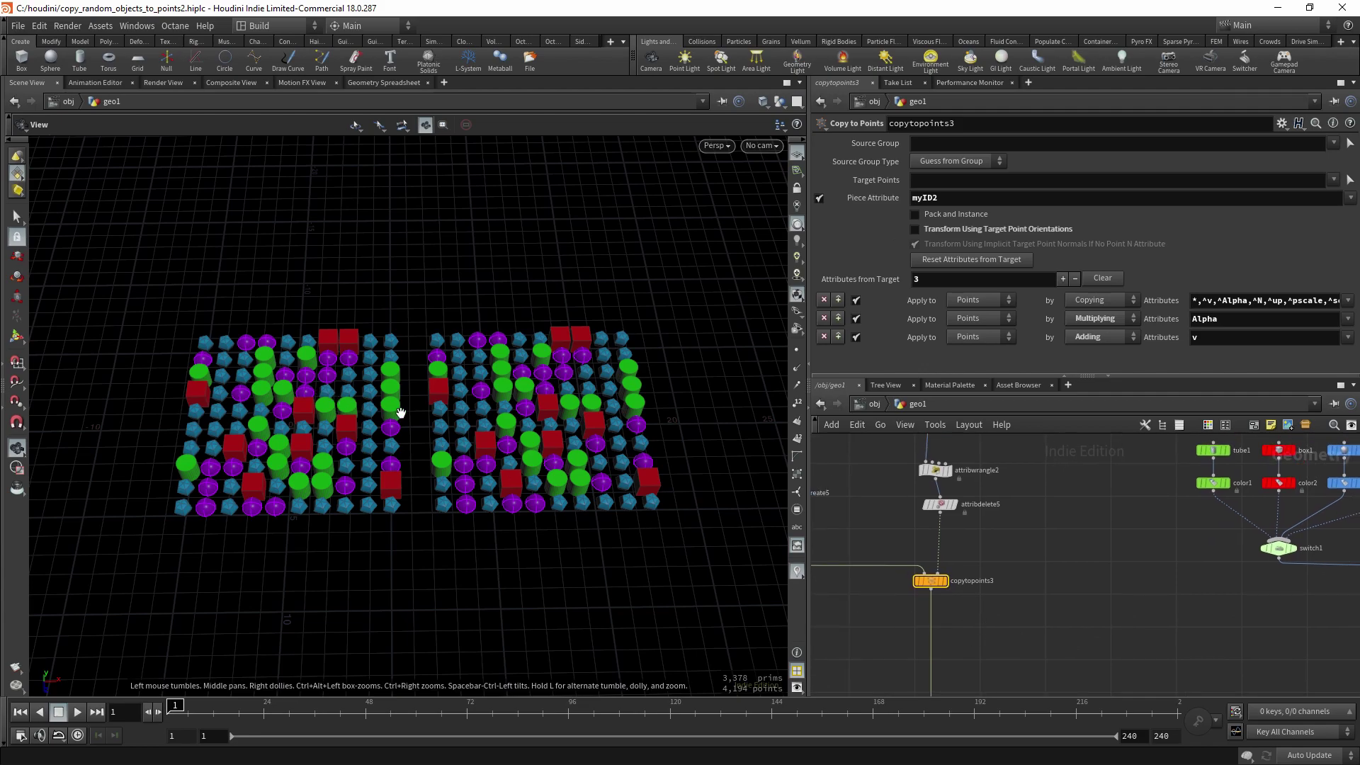
{"action": "mouse_move", "coordinate": [417, 411]}
{"action": "left_mouse_down"}
{"action": "mouse_move", "coordinate": [412, 438]}
{"action": "mouse_move", "coordinate": [414, 389]}
{"action": "left_mouse_up"}
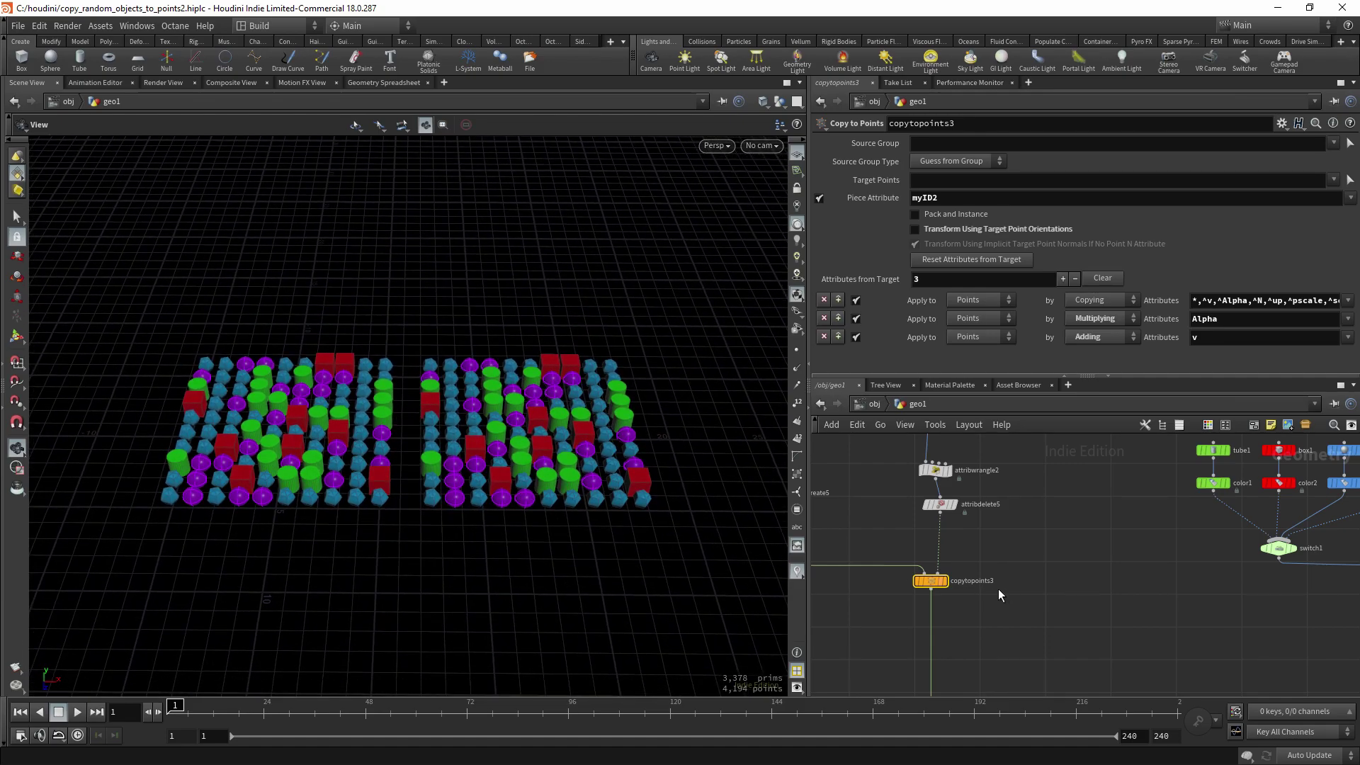
{"action": "scroll", "coordinate": [992, 581], "scroll_direction": "down", "scroll_amount": 4}
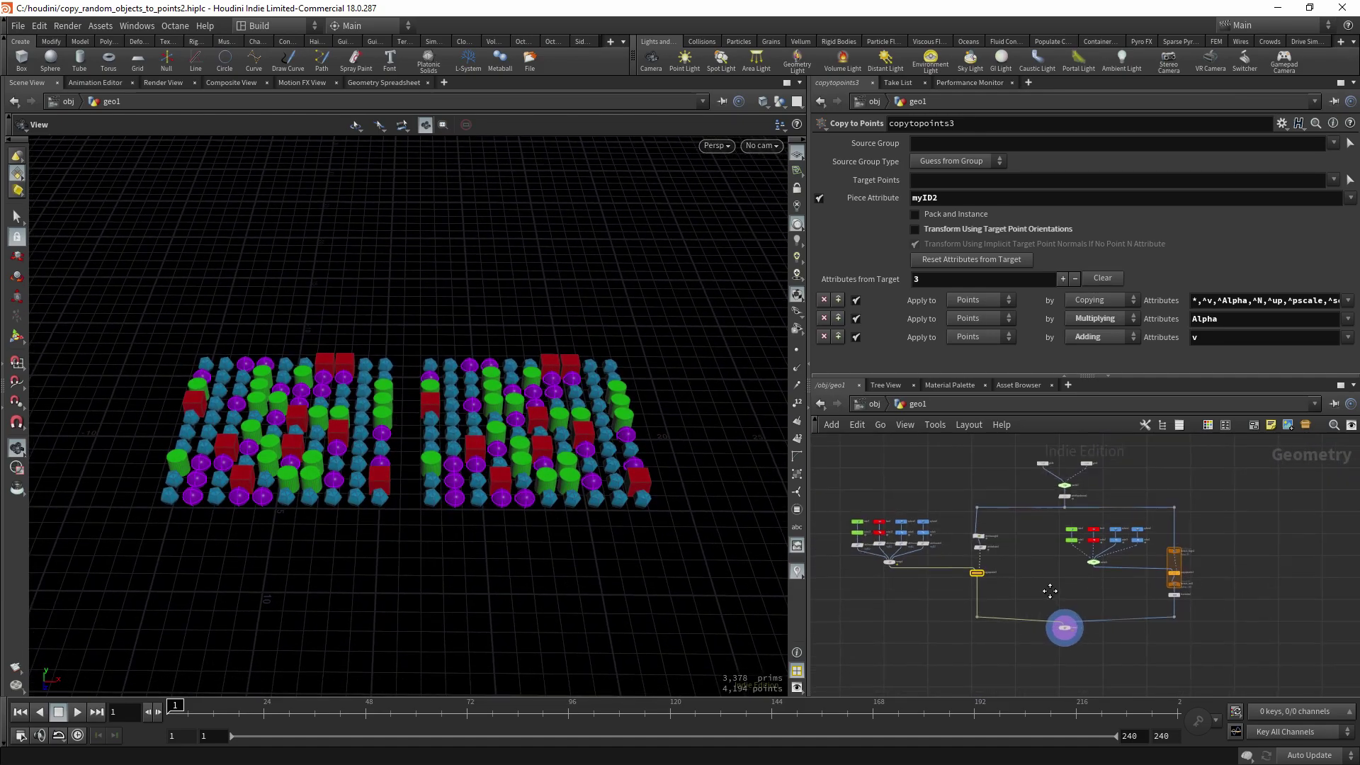
{"action": "middle_click_drag", "start_coordinate": [1049, 591], "coordinate": [1044, 610]}
{"action": "left_click_drag", "start_coordinate": [546, 446], "coordinate": [475, 389]}
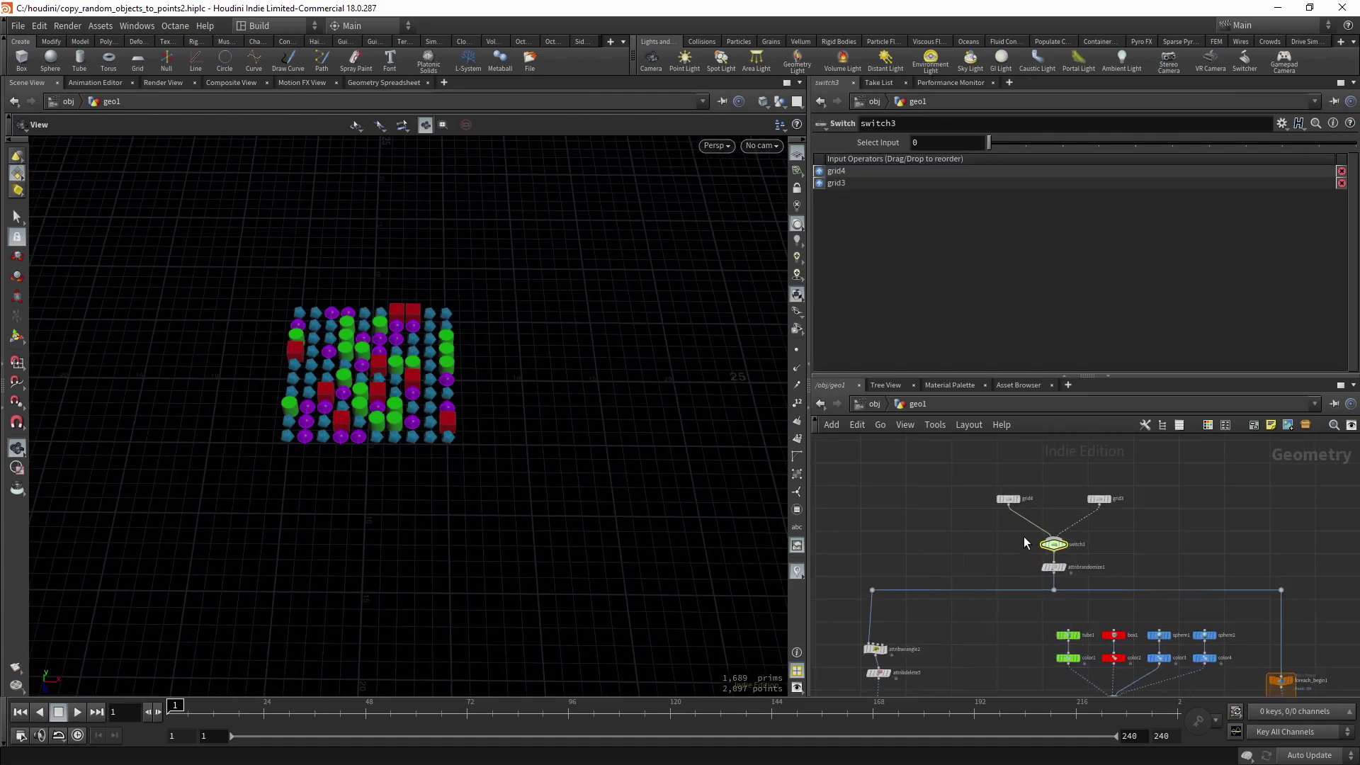
- Display switch3 and change Select Input to 1 and back to 0 to compare grid3 with grid4
{"action": "scroll", "coordinate": [1023, 537], "scroll_direction": "up", "scroll_amount": 3}
{"action": "key", "text": "r"}
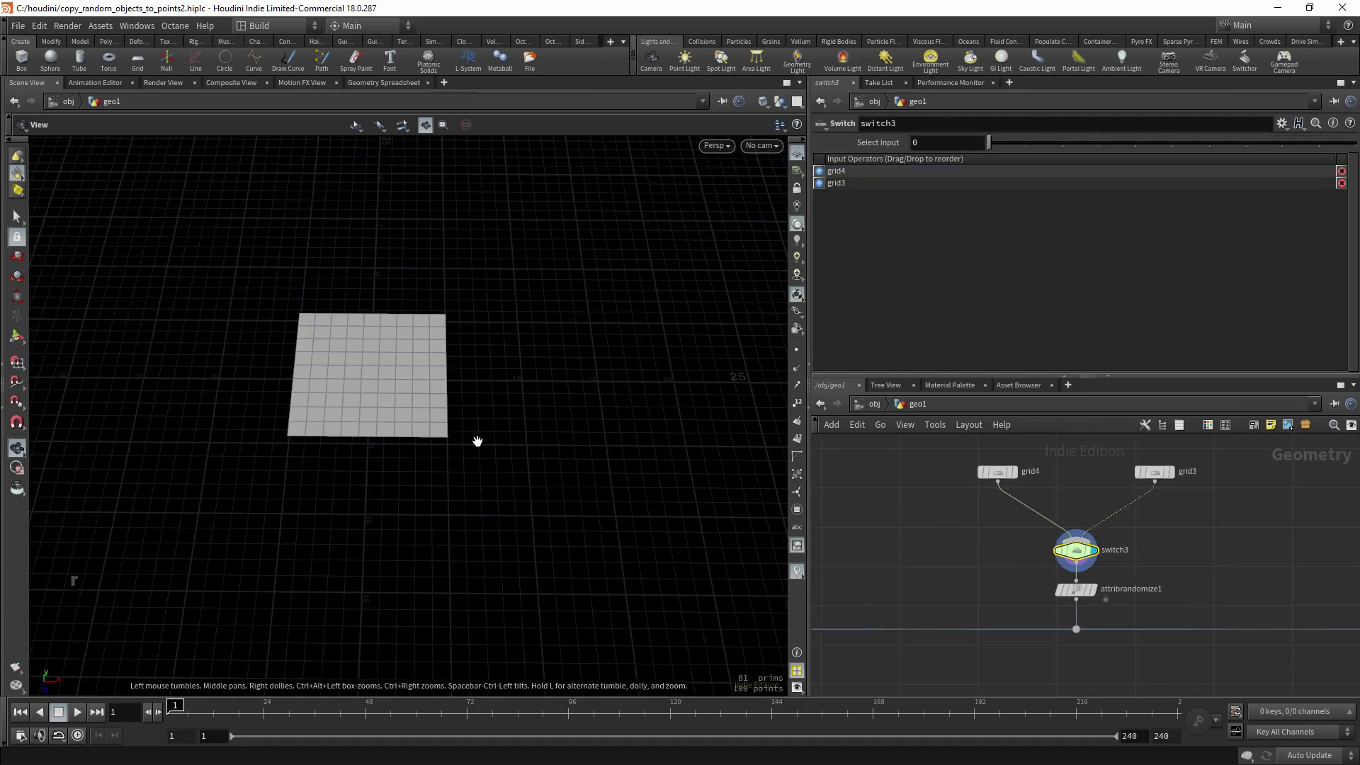
{"action": "left_click", "coordinate": [1020, 143]}
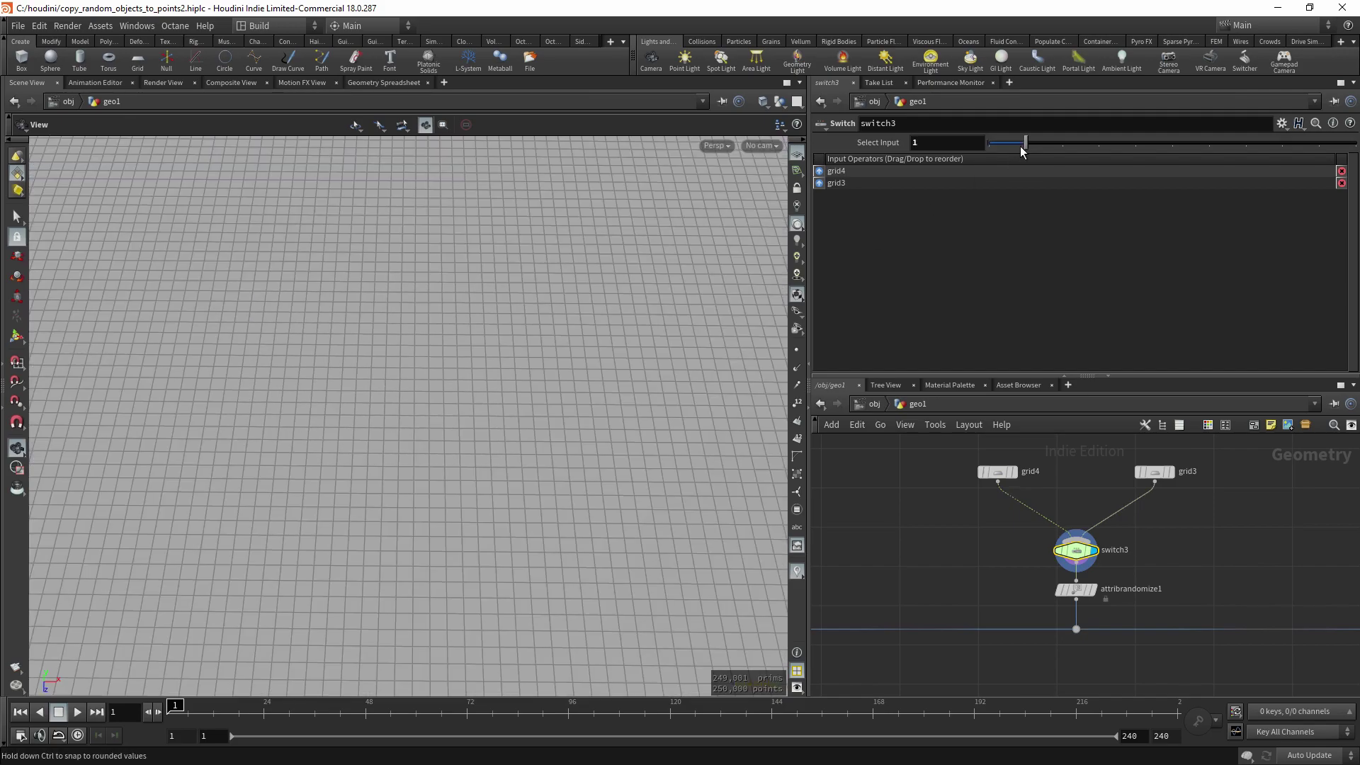
{"action": "right_click_drag", "start_coordinate": [290, 360], "coordinate": [457, 390]}
{"action": "scroll", "coordinate": [457, 390], "scroll_direction": "up", "scroll_amount": 3}
{"action": "scroll", "coordinate": [619, 559], "scroll_direction": "up", "scroll_amount": 1}
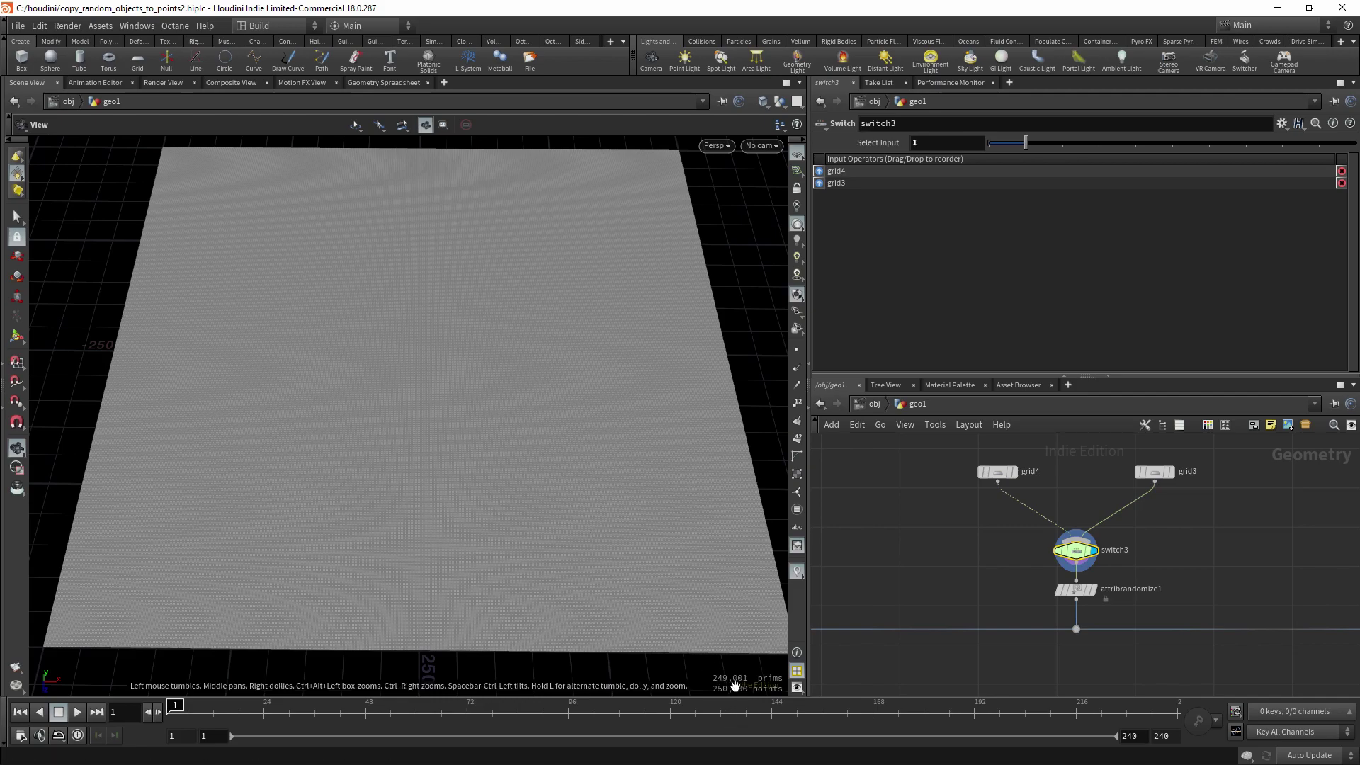
{"action": "left_click", "coordinate": [998, 141]}
- Display copytopoints3 and examine its copies on the small grid
{"action": "scroll", "coordinate": [925, 597], "scroll_direction": "down", "scroll_amount": 5}
{"action": "middle_click_drag", "start_coordinate": [918, 669], "coordinate": [975, 496]}
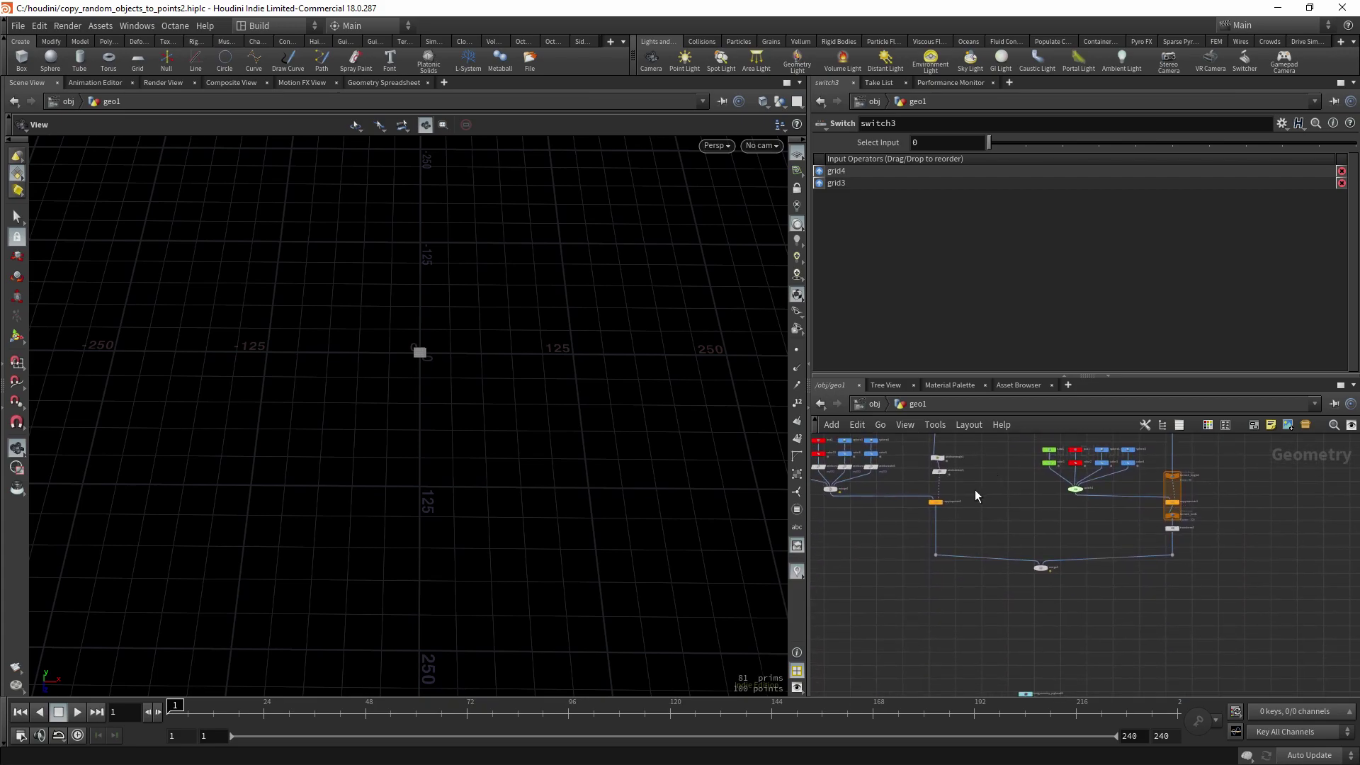
{"action": "scroll", "coordinate": [973, 493], "scroll_direction": "up", "scroll_amount": 3}
{"action": "left_click_drag", "start_coordinate": [898, 510], "coordinate": [895, 508]}
{"action": "key", "text": "r"}
{"action": "right_click_drag", "start_coordinate": [490, 365], "coordinate": [496, 401]}
{"action": "scroll", "coordinate": [496, 400], "scroll_direction": "up", "scroll_amount": 5}
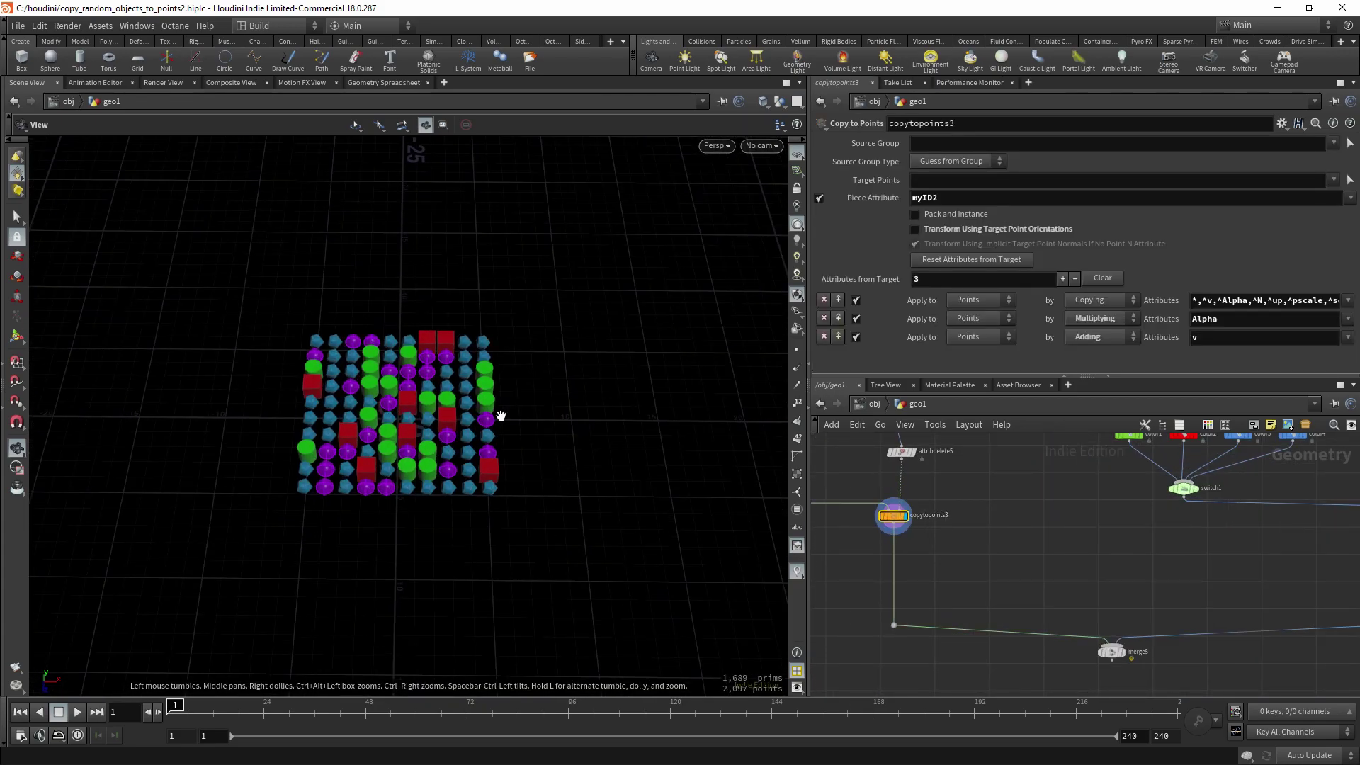
{"action": "scroll", "coordinate": [441, 425], "scroll_direction": "down", "scroll_amount": 5}
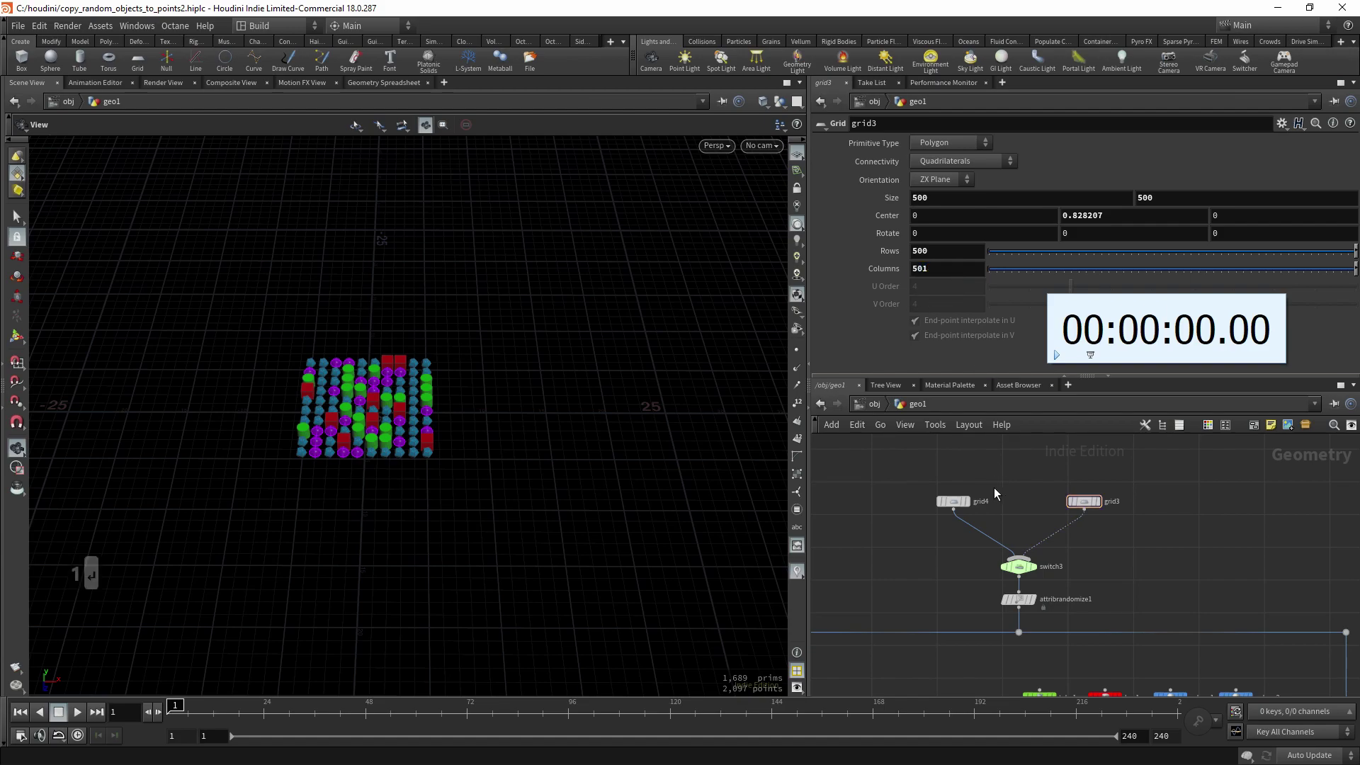
{"action": "mouse_move", "coordinate": [439, 410]}
{"action": "middle_mouse_down"}
{"action": "mouse_move", "coordinate": [466, 326]}
{"action": "mouse_move", "coordinate": [425, 403]}
{"action": "middle_mouse_up"}
{"action": "scroll", "coordinate": [466, 326], "scroll_direction": "down", "scroll_amount": 1}
- Set switch3's Select Input to 1 and time copytopoints3's cook on grid3 with the stopwatch
{"action": "left_click", "coordinate": [1000, 569]}
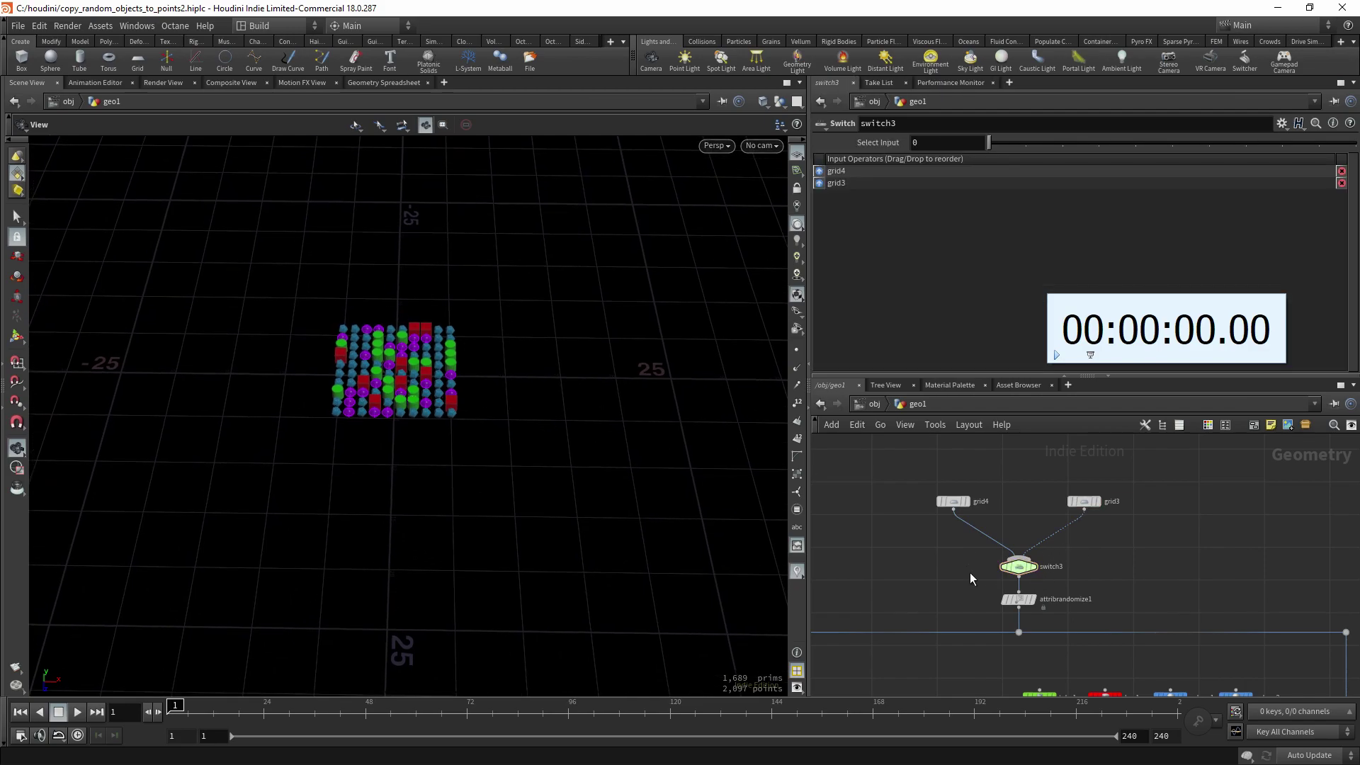
{"action": "left_click_drag", "start_coordinate": [1110, 317], "coordinate": [951, 260]}
{"action": "left_click", "coordinate": [909, 298]}
{"action": "left_click", "coordinate": [1018, 146]}
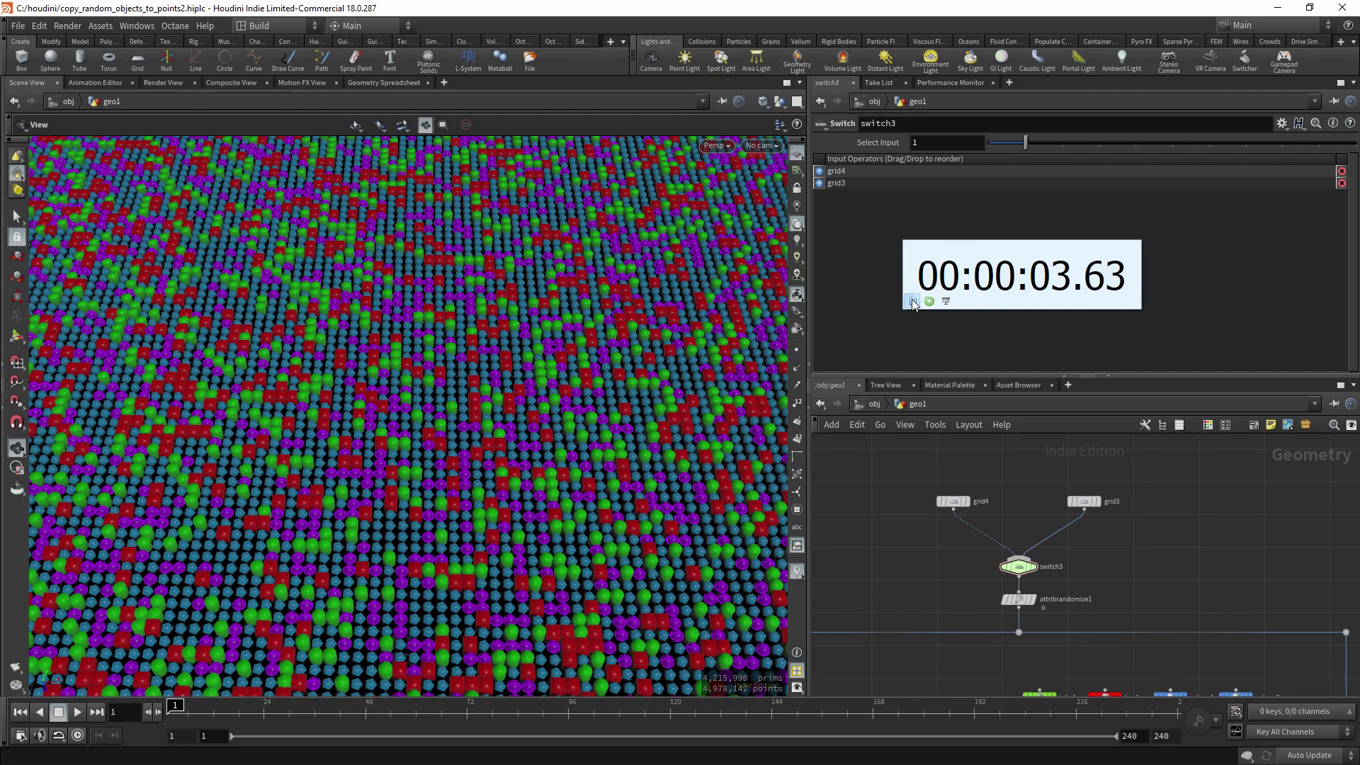
{"action": "left_click", "coordinate": [912, 301]}
{"action": "right_click_drag", "start_coordinate": [528, 319], "coordinate": [356, 354]}
{"action": "left_click_drag", "start_coordinate": [355, 354], "coordinate": [486, 368]}
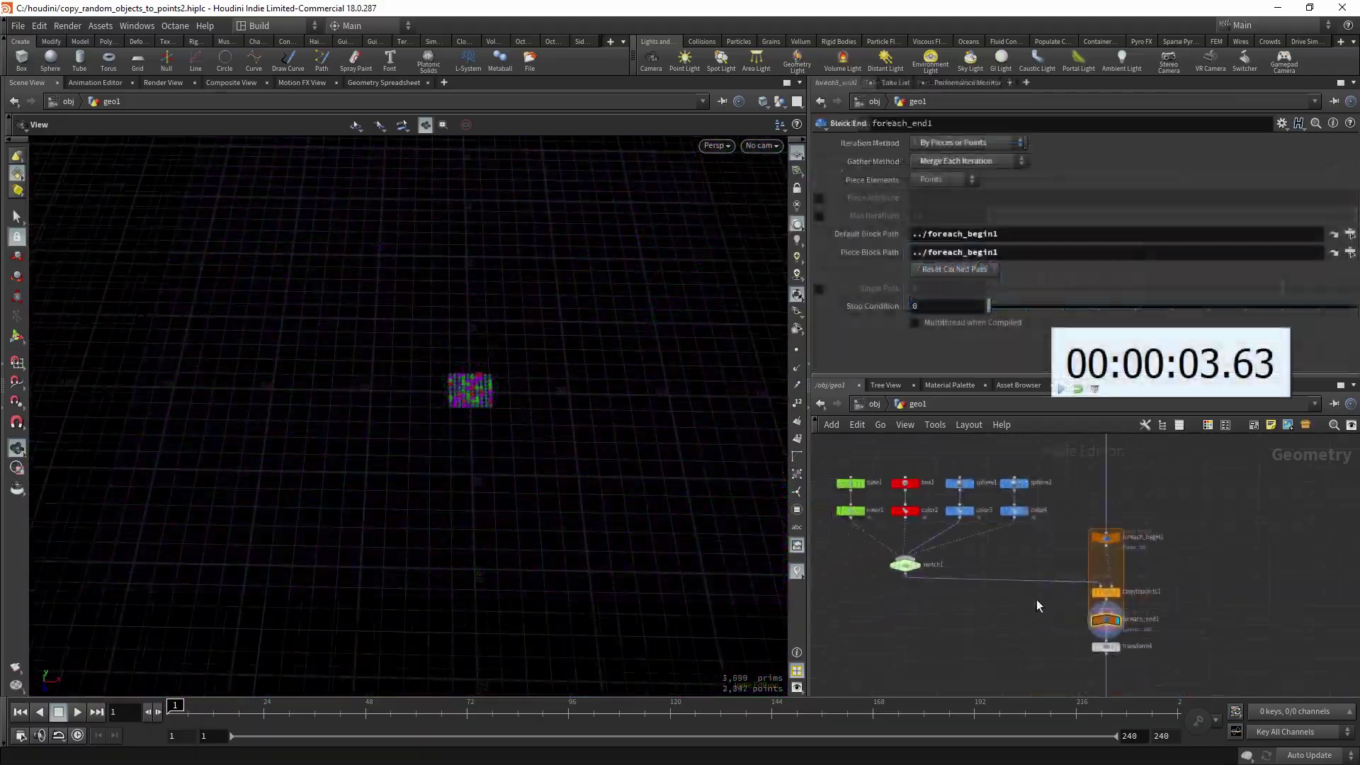
- Set grid3's Columns to 500
{"action": "left_click_drag", "start_coordinate": [1157, 340], "coordinate": [1163, 312]}
{"action": "middle_click_drag", "start_coordinate": [1048, 477], "coordinate": [1089, 557]}
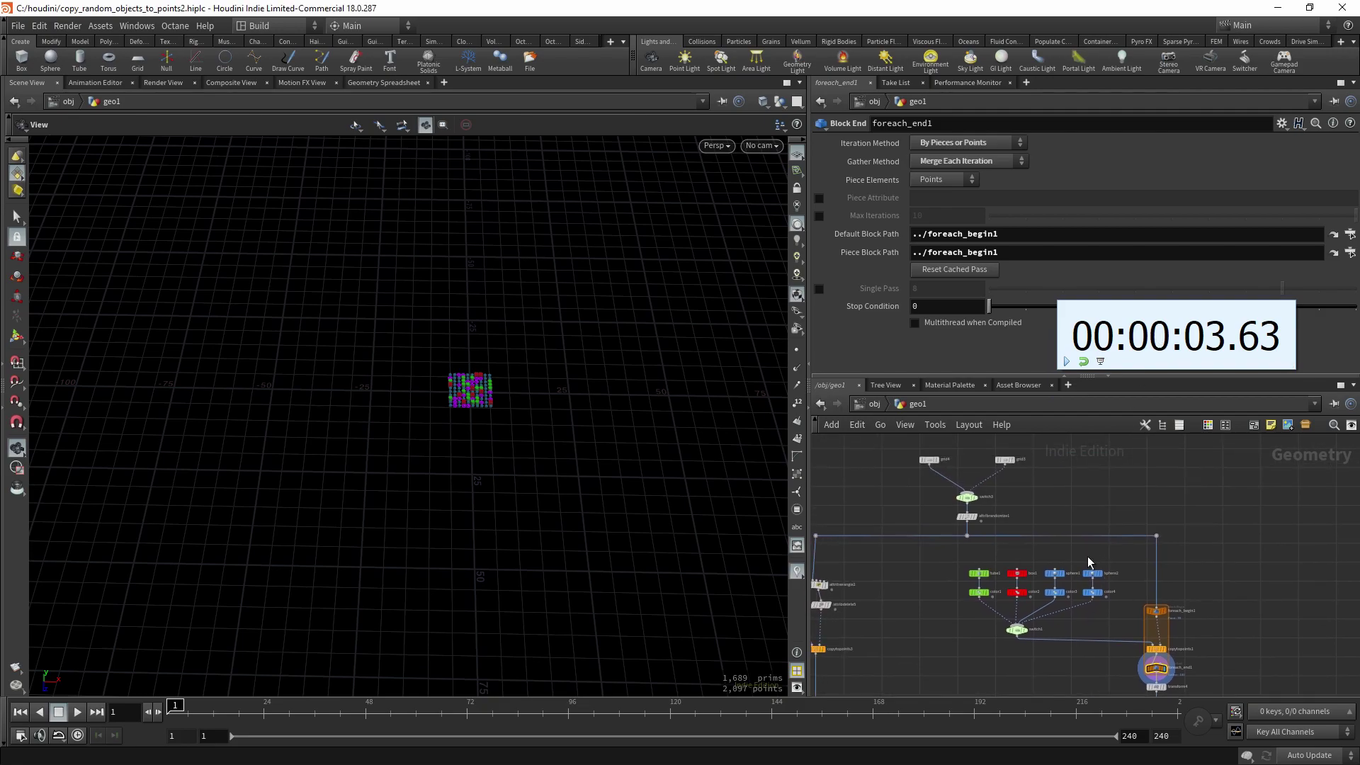
{"action": "scroll", "coordinate": [956, 520], "scroll_direction": "up", "scroll_amount": 3}
{"action": "left_click", "coordinate": [970, 490]}
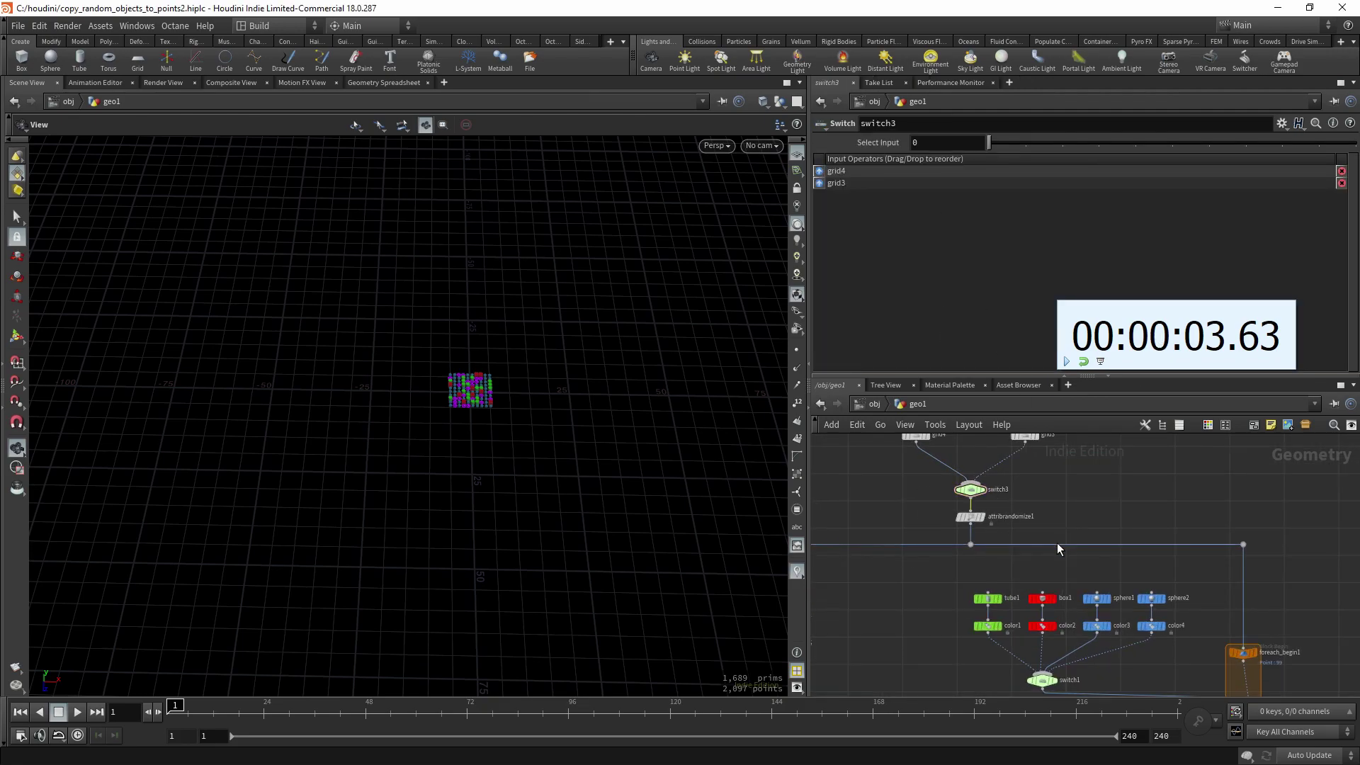
{"action": "middle_click_drag", "start_coordinate": [1022, 420], "coordinate": [1008, 482]}
{"action": "left_click", "coordinate": [1007, 489]}
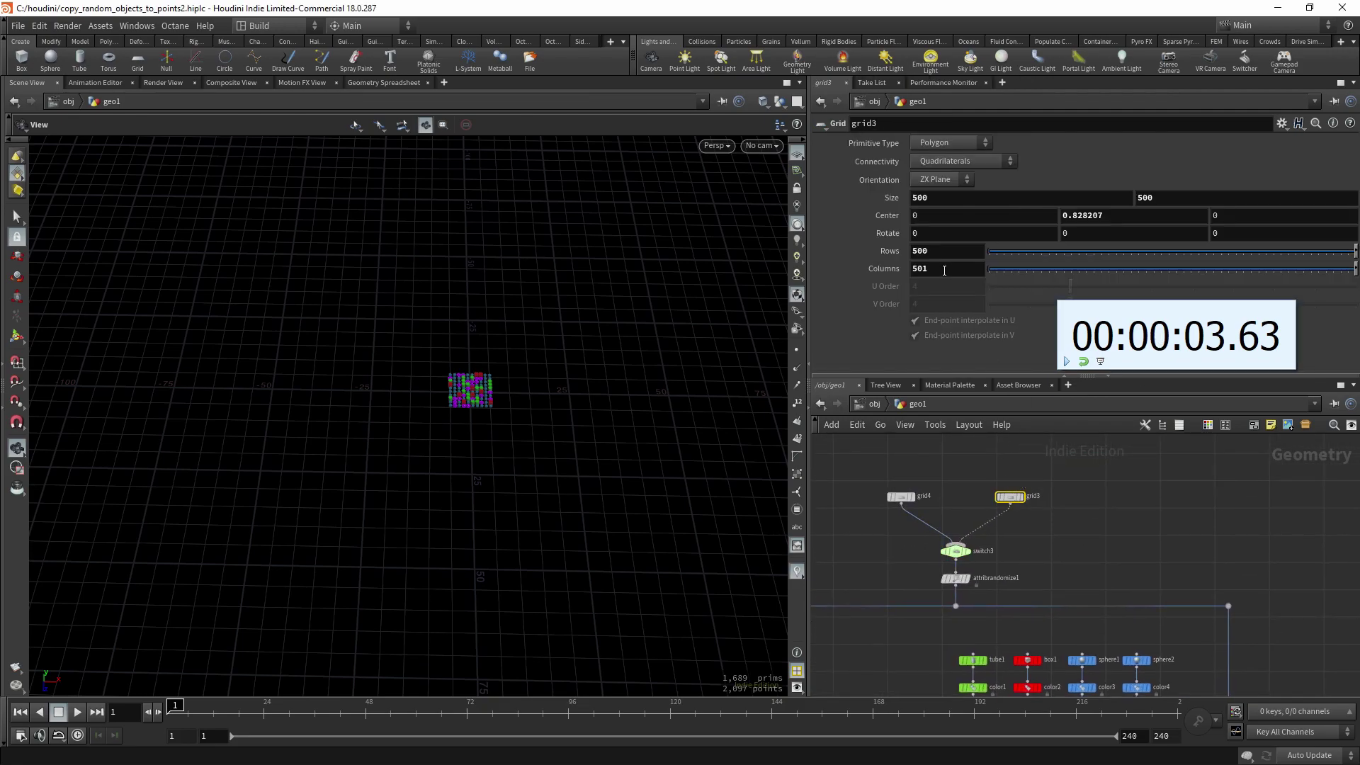
{"action": "key", "text": "BackSpace"}
{"action": "type", "text": "0"}
{"action": "key", "text": "Return"}
- Reset the stopwatch and time foreach_end1's cook on grid3 with switch3's Select Input set to 1
{"action": "middle_click_drag", "start_coordinate": [517, 389], "coordinate": [461, 365]}
{"action": "scroll", "coordinate": [1049, 564], "scroll_direction": "down", "scroll_amount": 4}
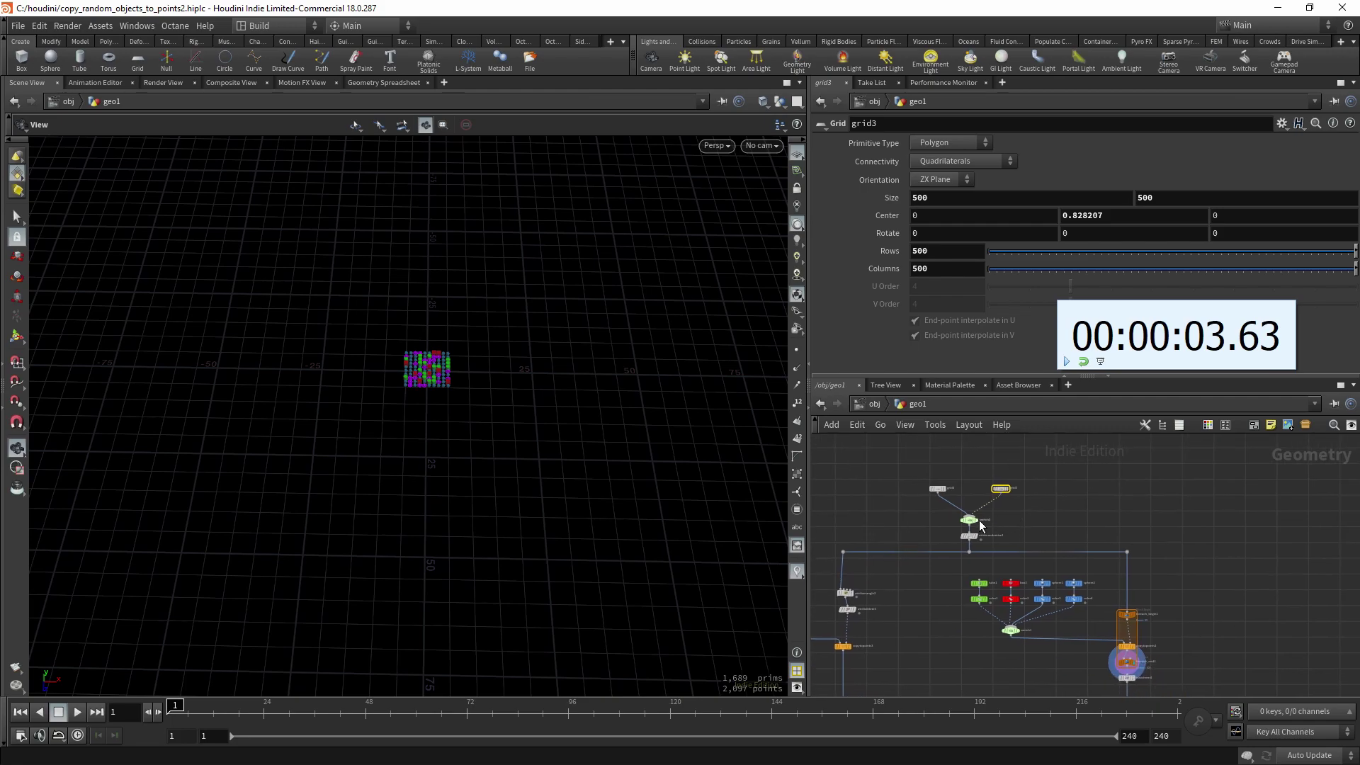
{"action": "left_click", "coordinate": [969, 519]}
{"action": "scroll", "coordinate": [1103, 647], "scroll_direction": "up", "scroll_amount": 1}
{"action": "left_click_drag", "start_coordinate": [1163, 319], "coordinate": [1007, 243]}
{"action": "left_click", "coordinate": [897, 285]}
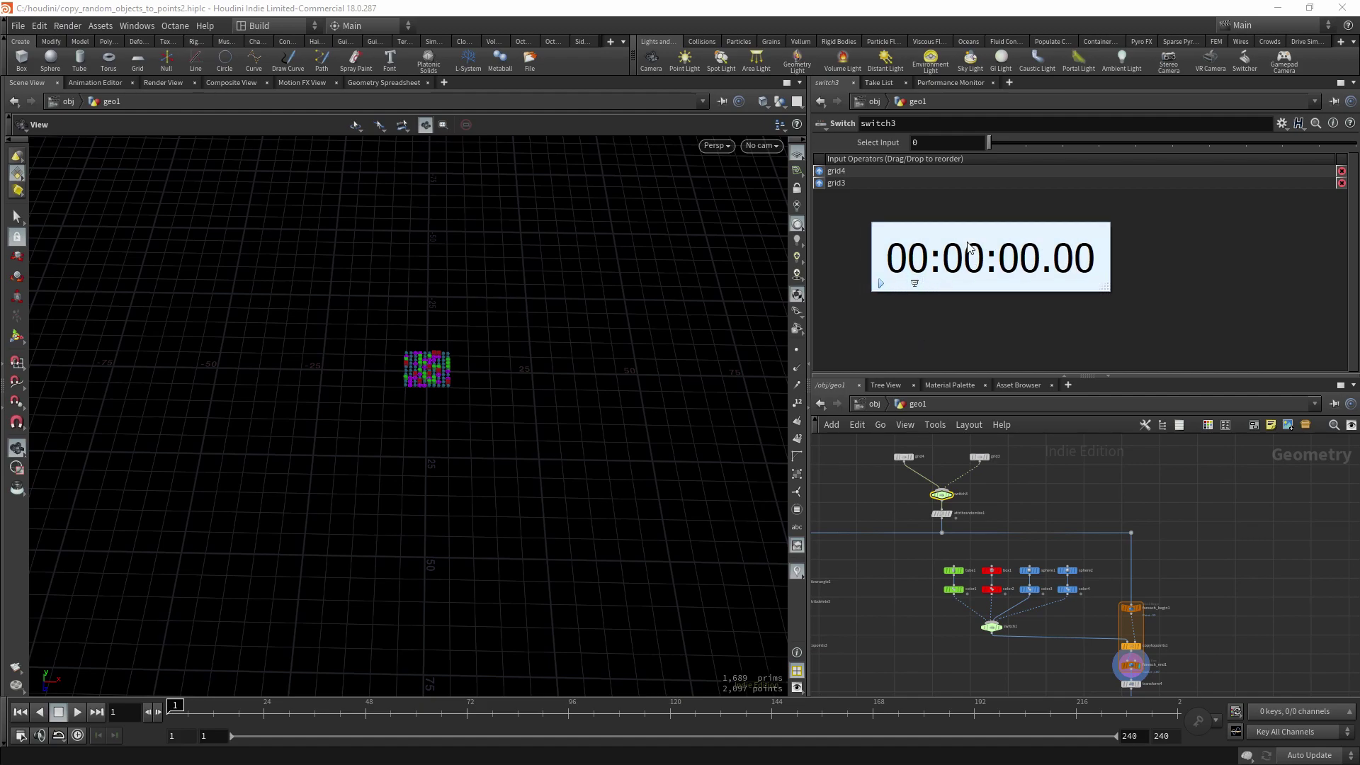
{"action": "middle_click_drag", "start_coordinate": [1018, 473], "coordinate": [1025, 481]}
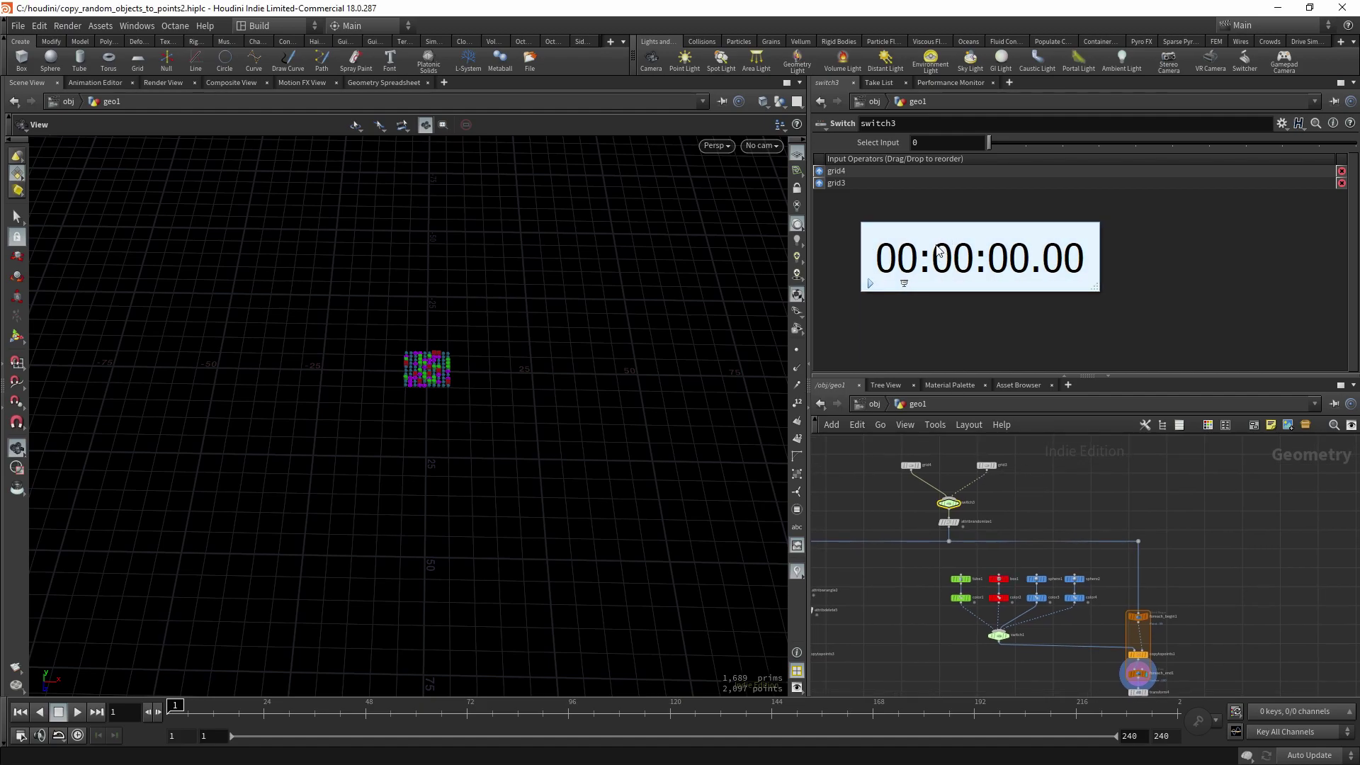
{"action": "left_click", "coordinate": [871, 283]}
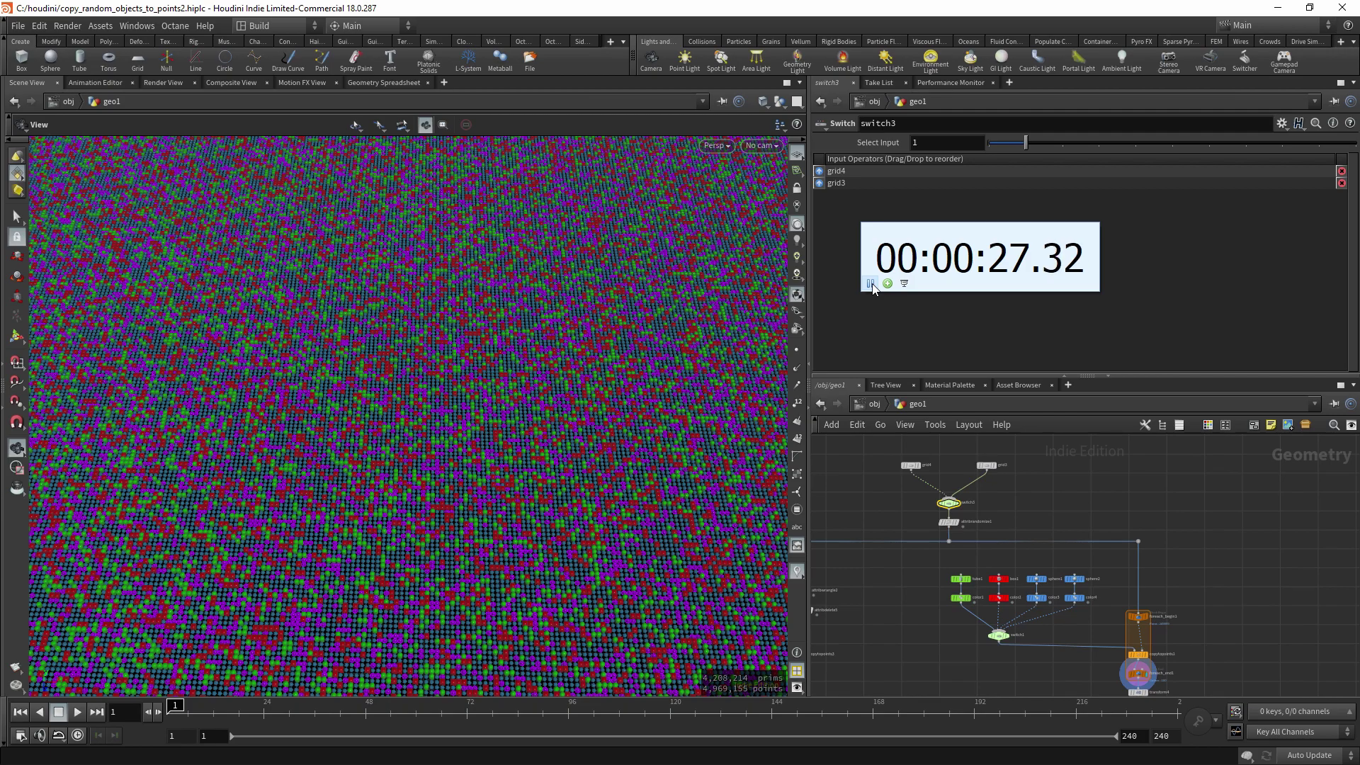
{"action": "left_click", "coordinate": [871, 284]}
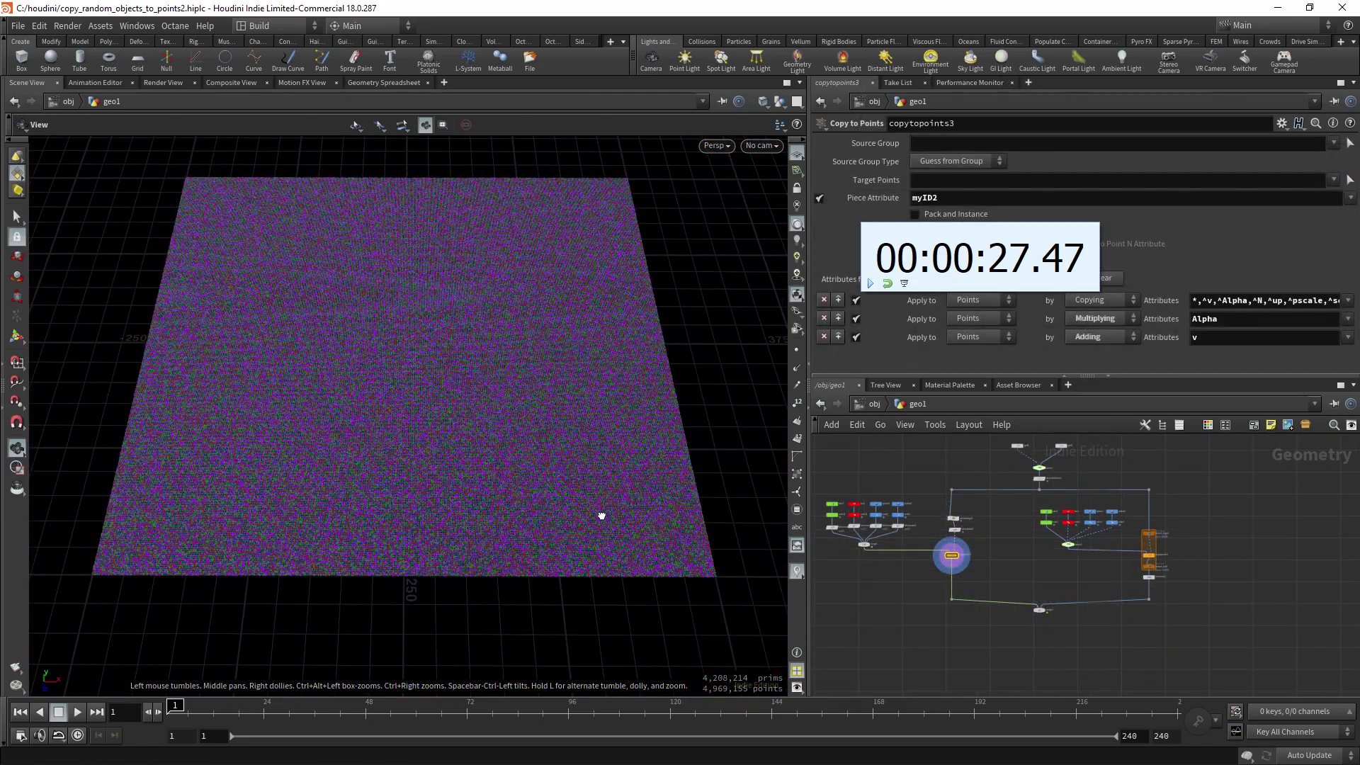
- Examine copytopoints3's large field of copies on grid3 from several angles and distances
{"action": "left_click_drag", "start_coordinate": [601, 515], "coordinate": [601, 507]}
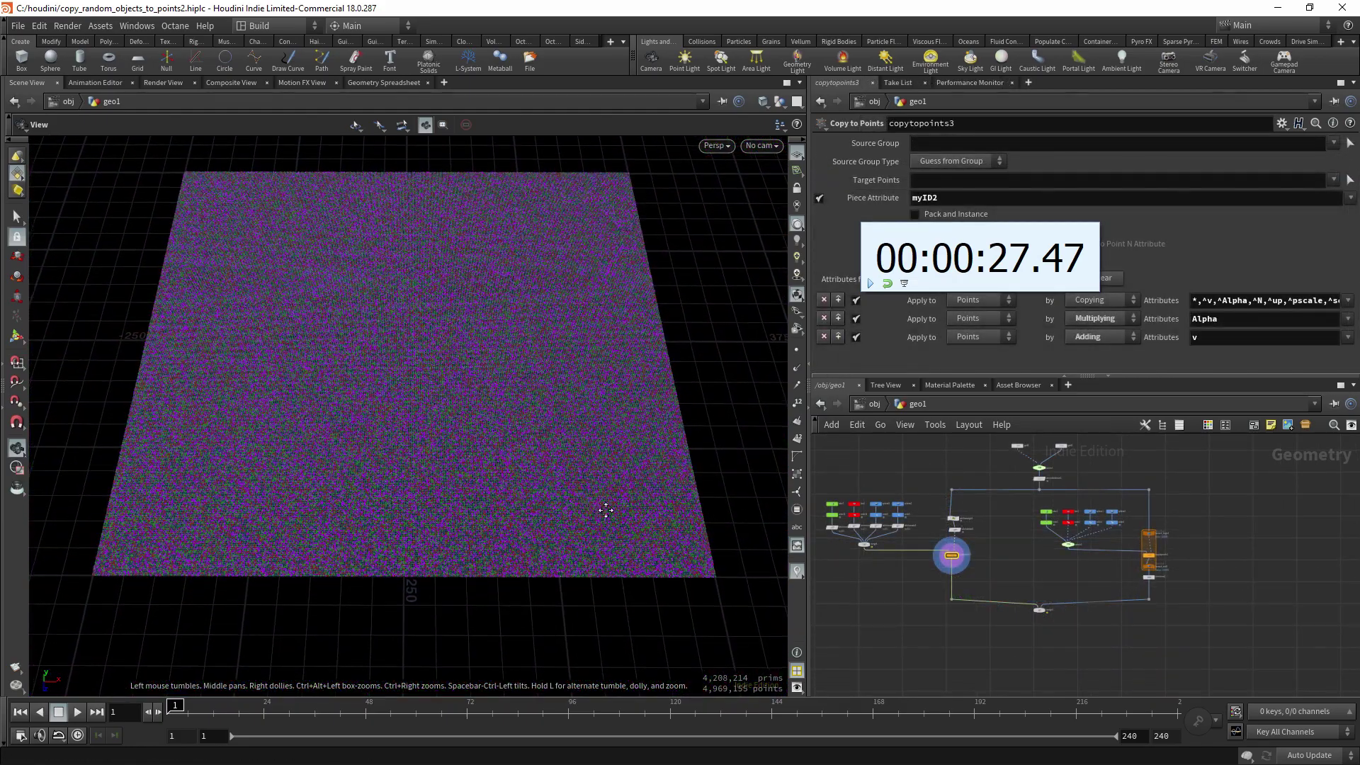
{"action": "middle_click_drag", "start_coordinate": [496, 457], "coordinate": [537, 489]}
{"action": "right_click_drag", "start_coordinate": [538, 489], "coordinate": [534, 447]}
{"action": "left_click_drag", "start_coordinate": [612, 574], "coordinate": [605, 523]}
{"action": "right_click_drag", "start_coordinate": [604, 523], "coordinate": [525, 521]}
{"action": "right_click_drag", "start_coordinate": [709, 521], "coordinate": [507, 529]}
{"action": "left_click_drag", "start_coordinate": [507, 528], "coordinate": [507, 508]}
{"action": "right_click_drag", "start_coordinate": [507, 508], "coordinate": [567, 521]}
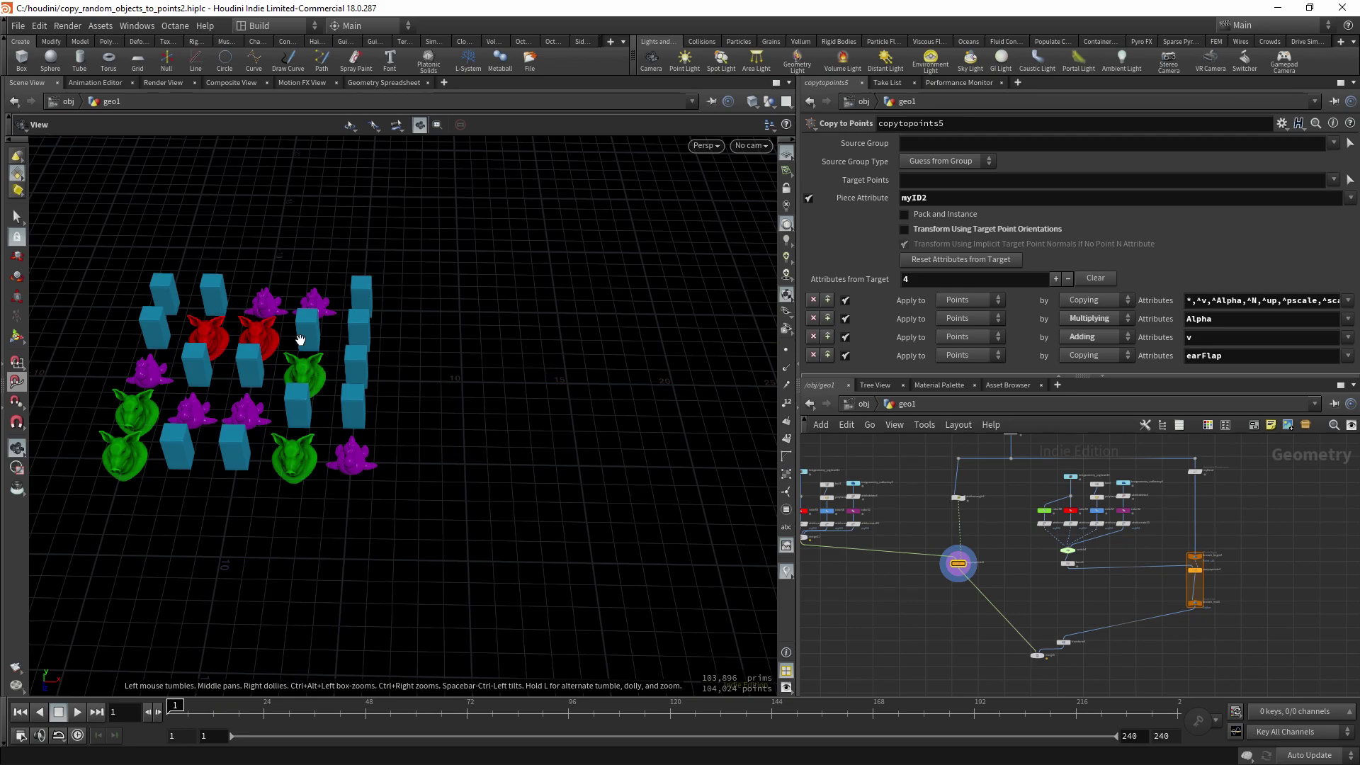
- Display merge6 so the copytopoints5 copies and the for-each copies appear side by side
{"action": "scroll", "coordinate": [953, 564], "scroll_direction": "up", "scroll_amount": 5}
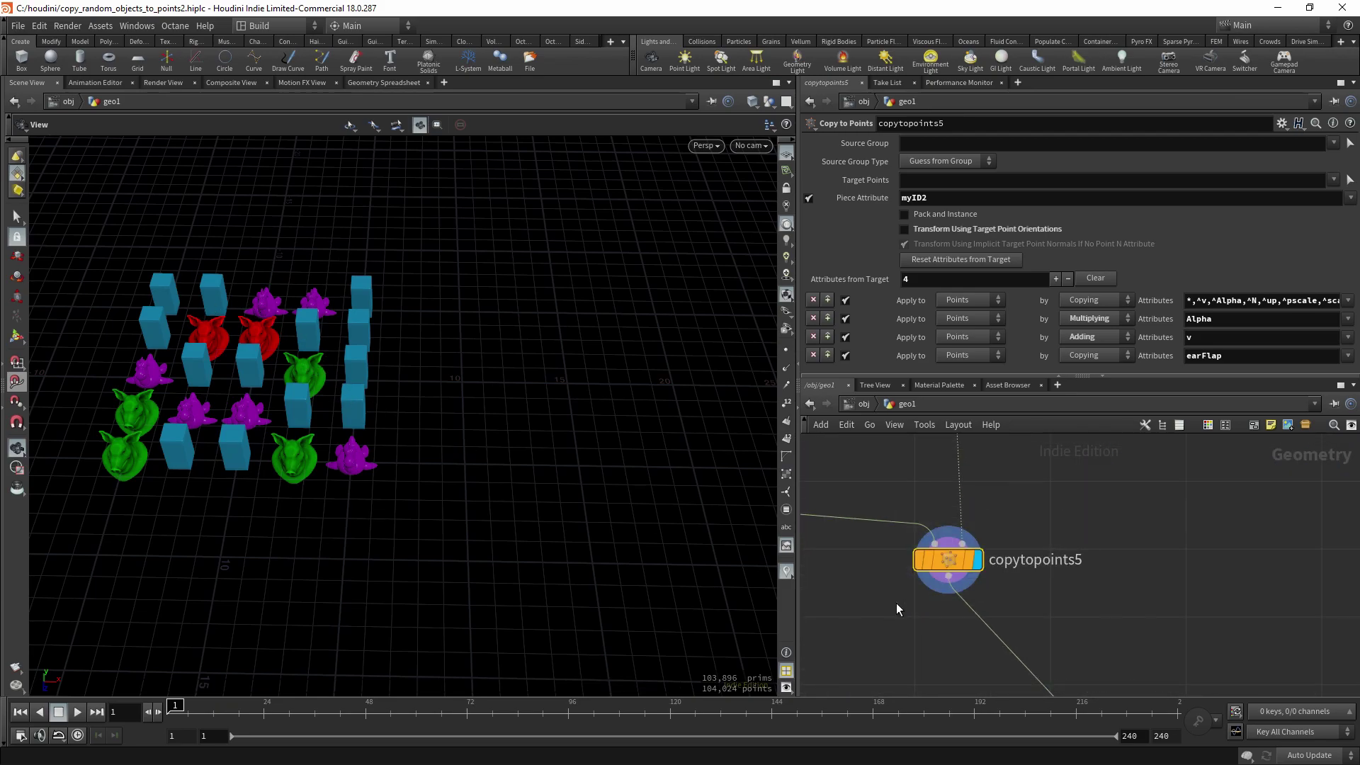
{"action": "scroll", "coordinate": [1002, 592], "scroll_direction": "down", "scroll_amount": 5}
{"action": "scroll", "coordinate": [980, 591], "scroll_direction": "down", "scroll_amount": 3}
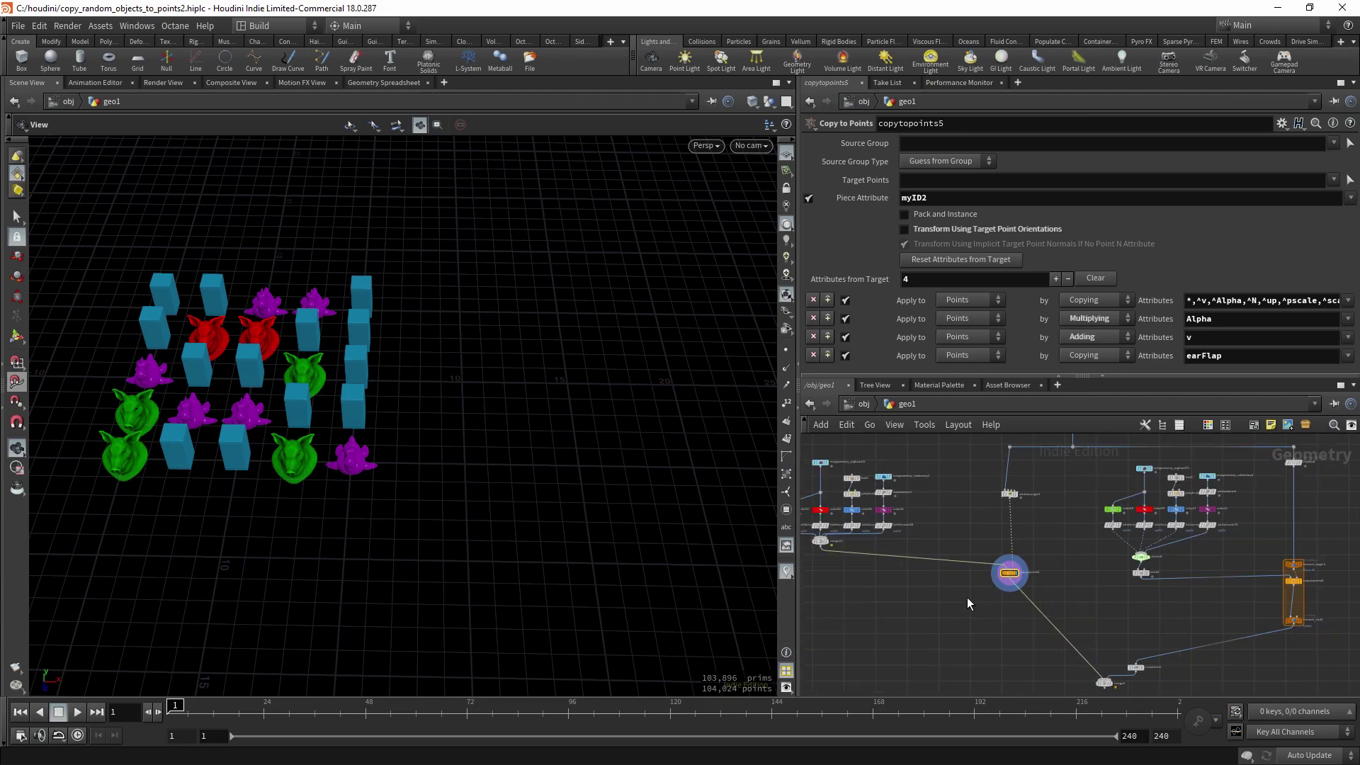
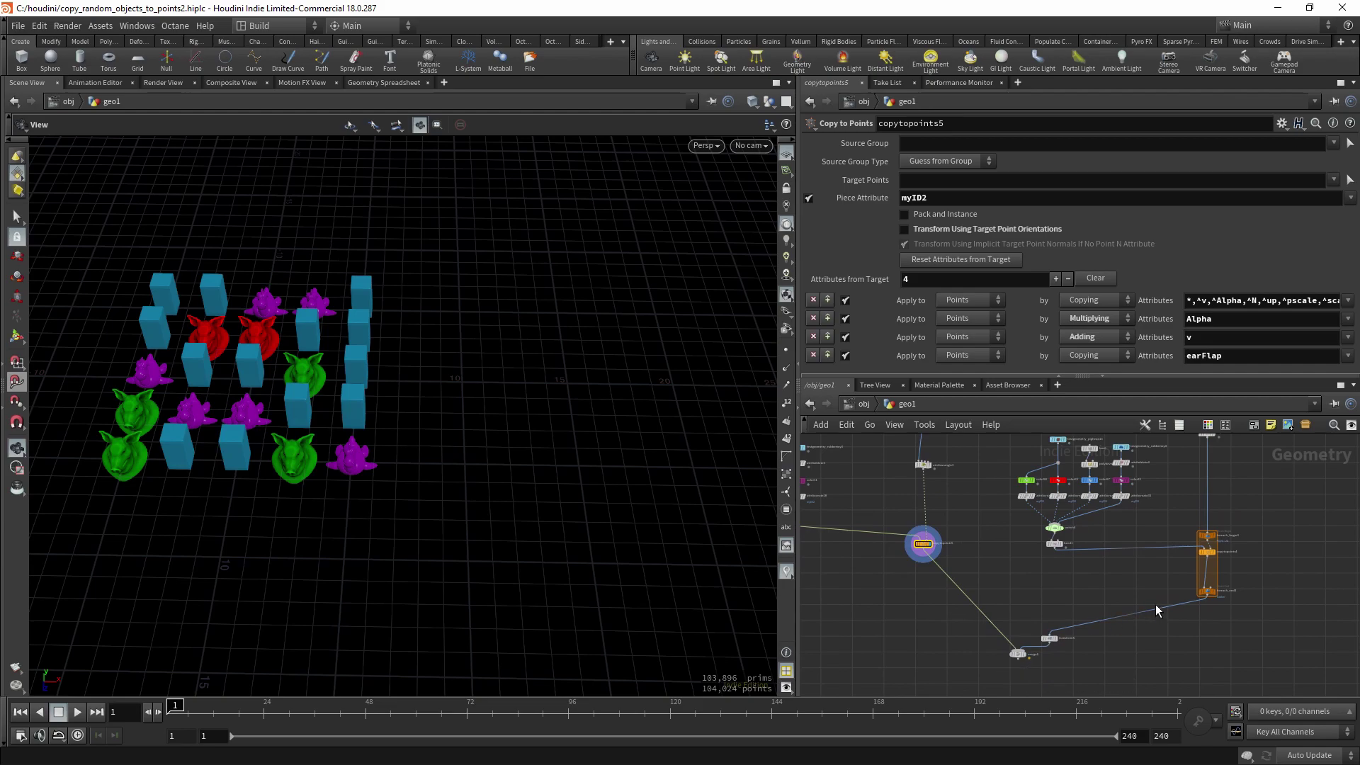
{"action": "middle_click_drag", "start_coordinate": [1109, 593], "coordinate": [1016, 582]}
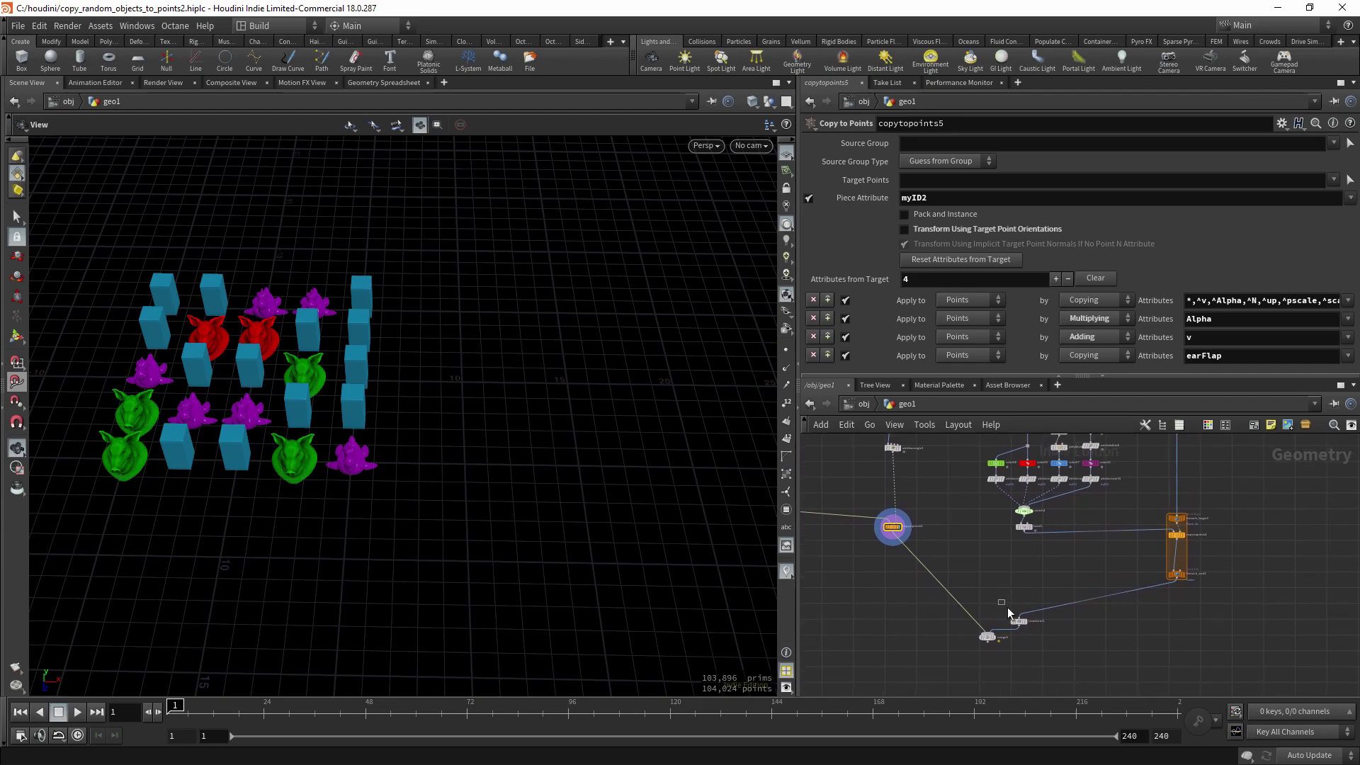
{"action": "left_click", "coordinate": [992, 637]}
{"action": "middle_click_drag", "start_coordinate": [529, 450], "coordinate": [508, 459]}
{"action": "middle_click_drag", "start_coordinate": [1202, 543], "coordinate": [1166, 562]}
- Examine the foreach_begin3 to foreach_end3 block in the network and the bent copies it produces in the viewport
{"action": "scroll", "coordinate": [1160, 543], "scroll_direction": "up", "scroll_amount": 5}
{"action": "scroll", "coordinate": [1172, 567], "scroll_direction": "down", "scroll_amount": 2}
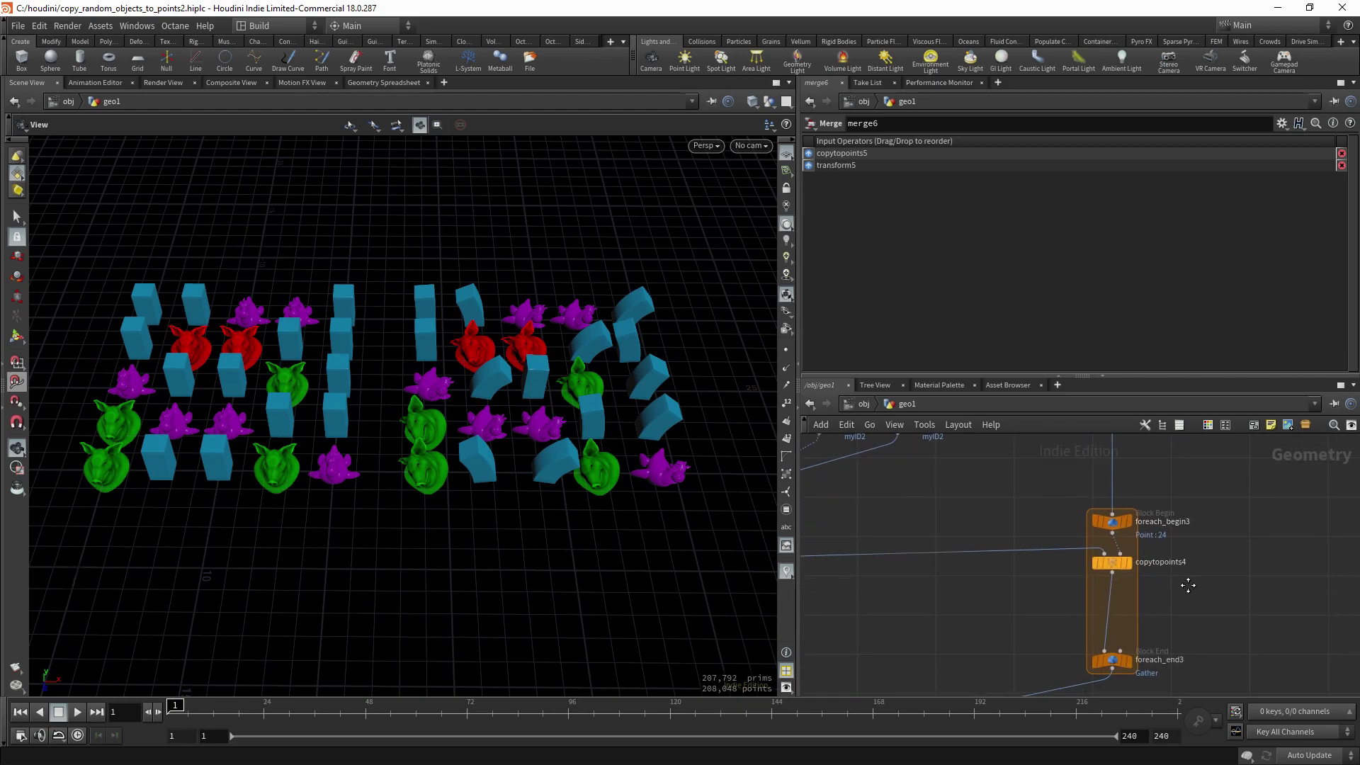
{"action": "scroll", "coordinate": [999, 606], "scroll_direction": "down", "scroll_amount": 4}
{"action": "mouse_move", "coordinate": [994, 602]}
{"action": "middle_mouse_down"}
{"action": "mouse_move", "coordinate": [1021, 590]}
{"action": "mouse_move", "coordinate": [1004, 583]}
{"action": "middle_mouse_up"}
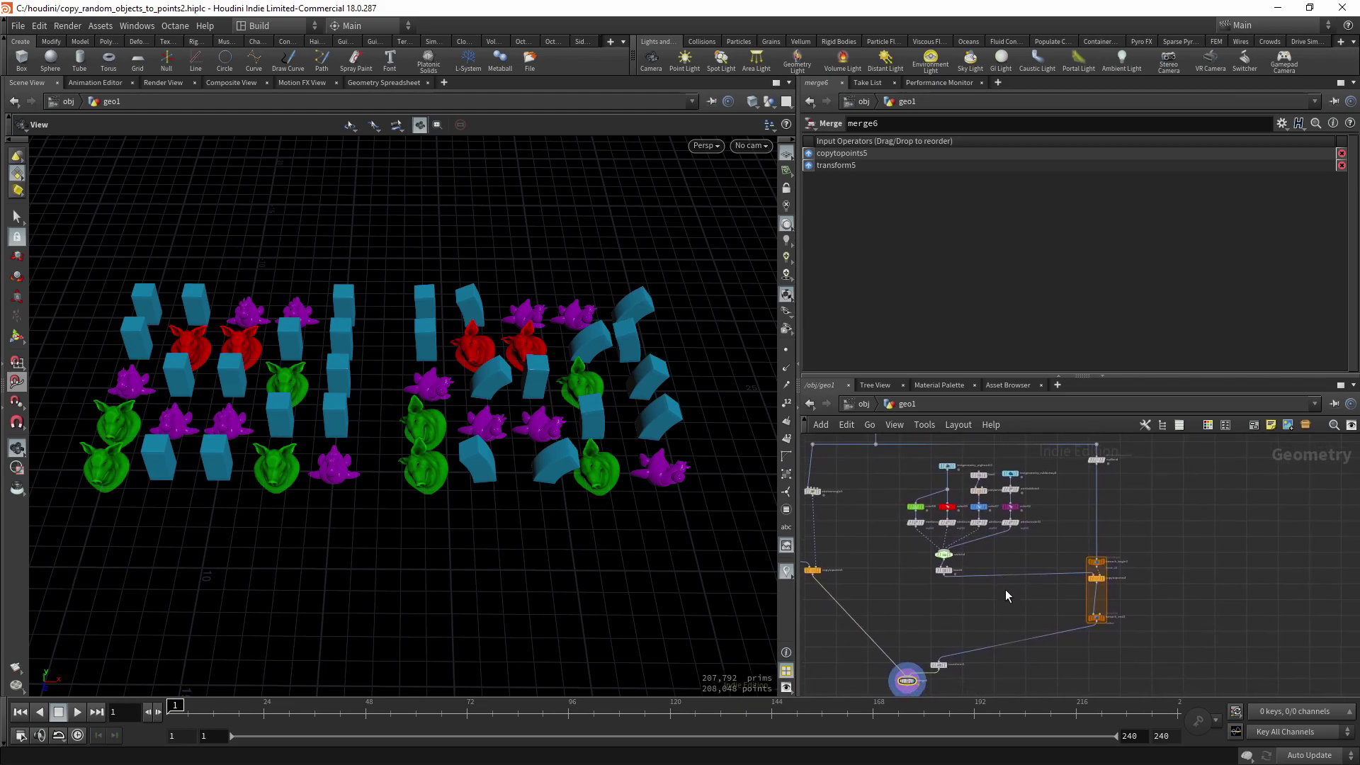
{"action": "scroll", "coordinate": [1021, 592], "scroll_direction": "up", "scroll_amount": 1}
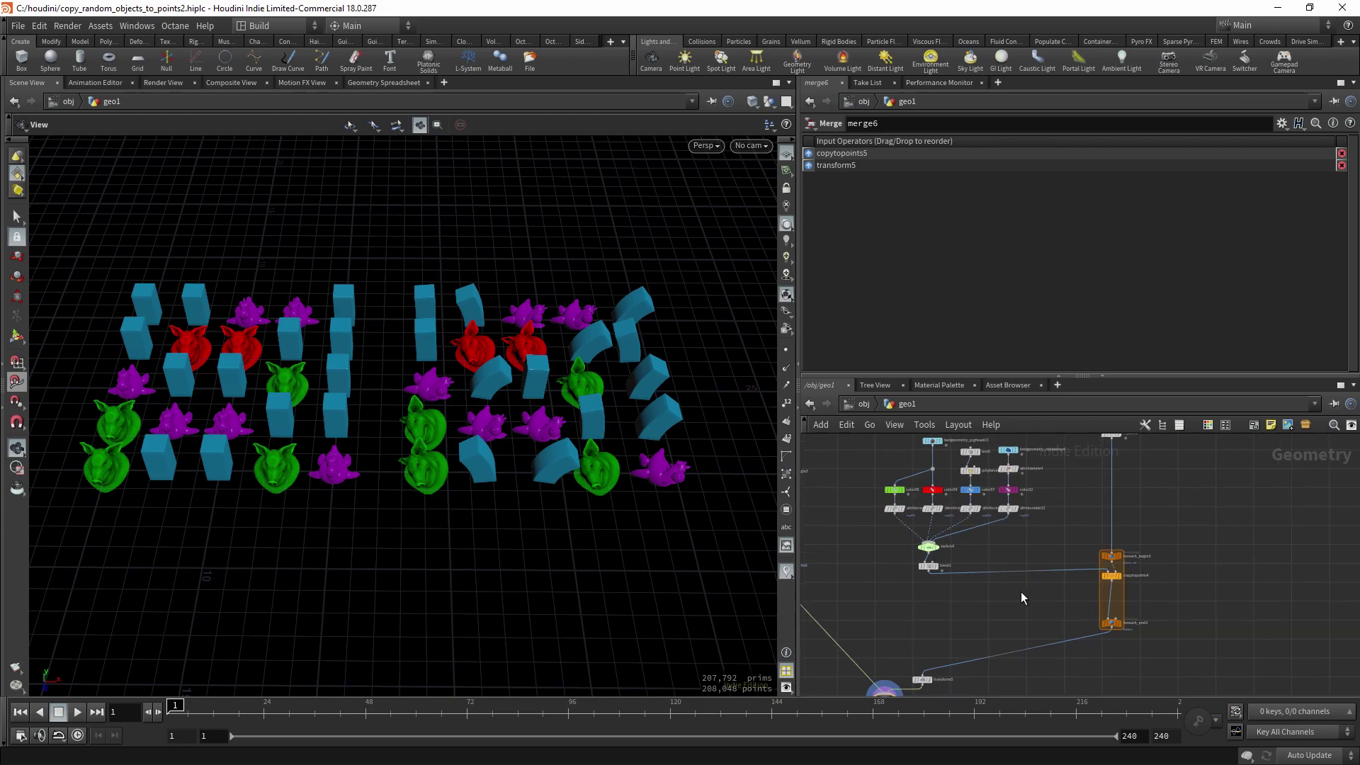
{"action": "scroll", "coordinate": [1017, 592], "scroll_direction": "up", "scroll_amount": 1}
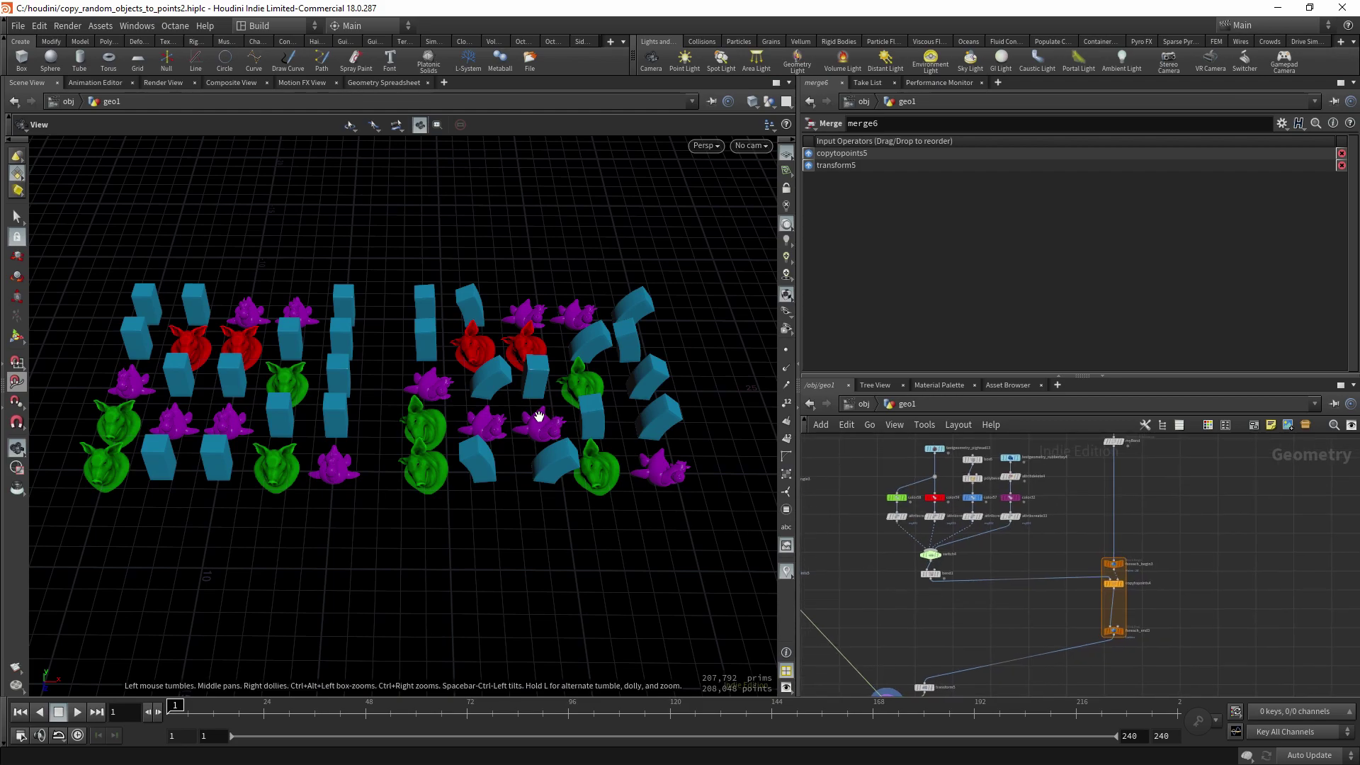
{"action": "scroll", "coordinate": [533, 422], "scroll_direction": "up", "scroll_amount": 5}
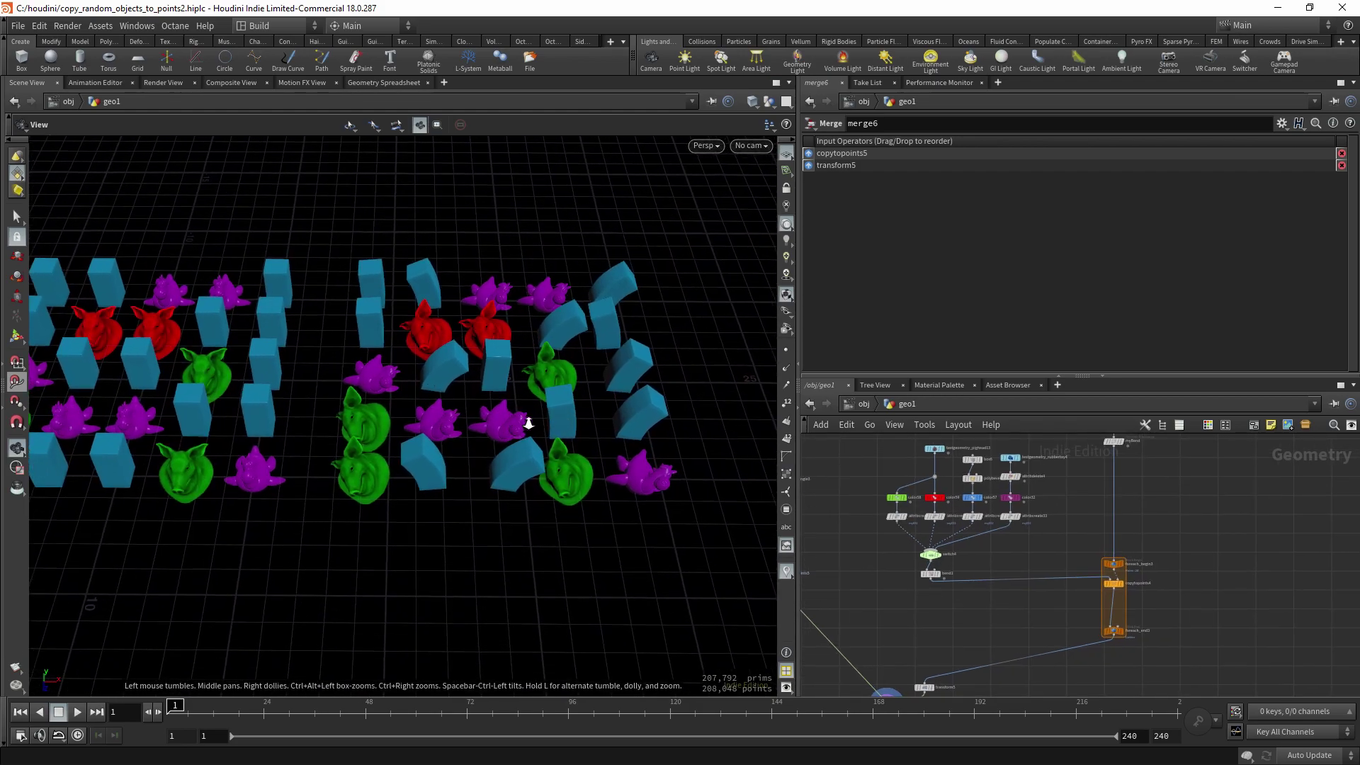
{"action": "middle_click_drag", "start_coordinate": [576, 429], "coordinate": [538, 468]}
{"action": "left_click_drag", "start_coordinate": [538, 467], "coordinate": [546, 441]}
{"action": "middle_click_drag", "start_coordinate": [1087, 536], "coordinate": [1096, 579]}
{"action": "middle_click_drag", "start_coordinate": [443, 407], "coordinate": [438, 402]}
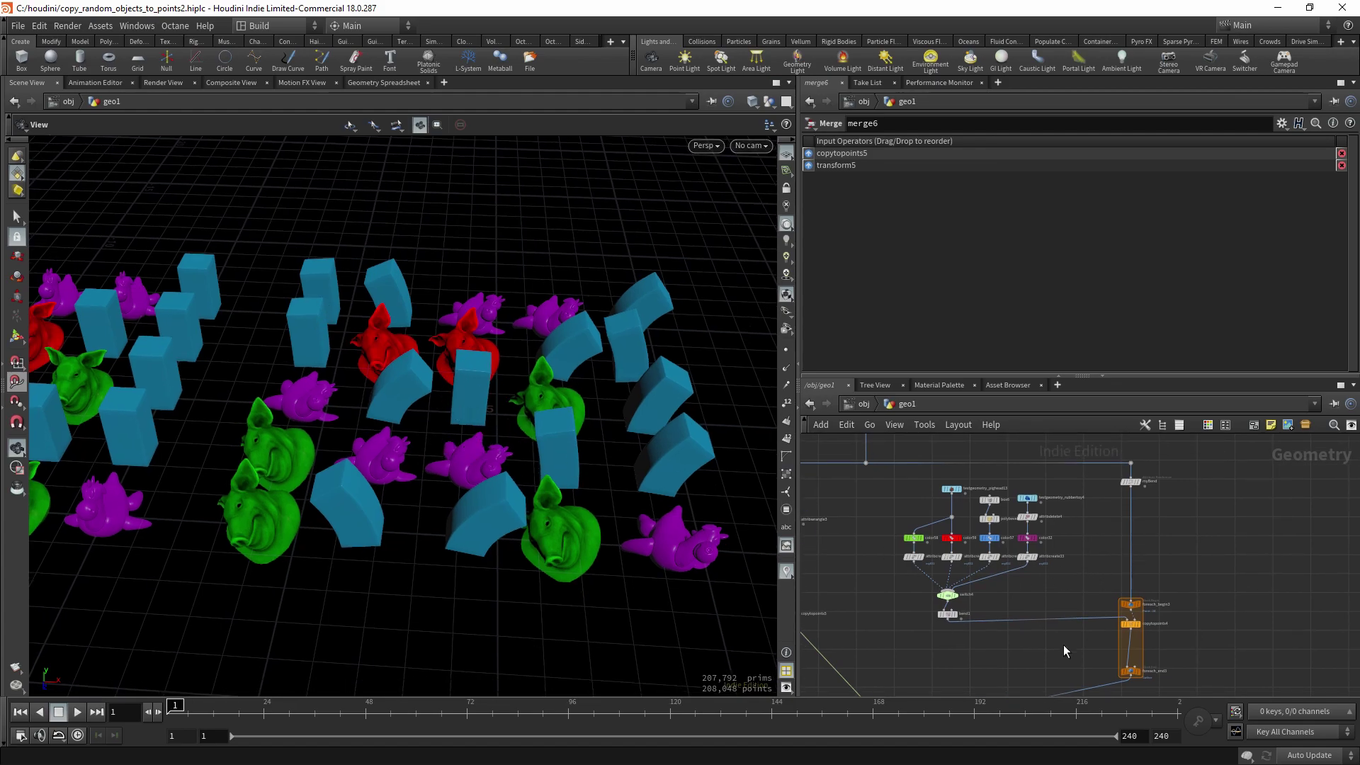
- Select bend1 below switch4 and toggle its bypass on and off twice
{"action": "scroll", "coordinate": [951, 630], "scroll_direction": "up", "scroll_amount": 2}
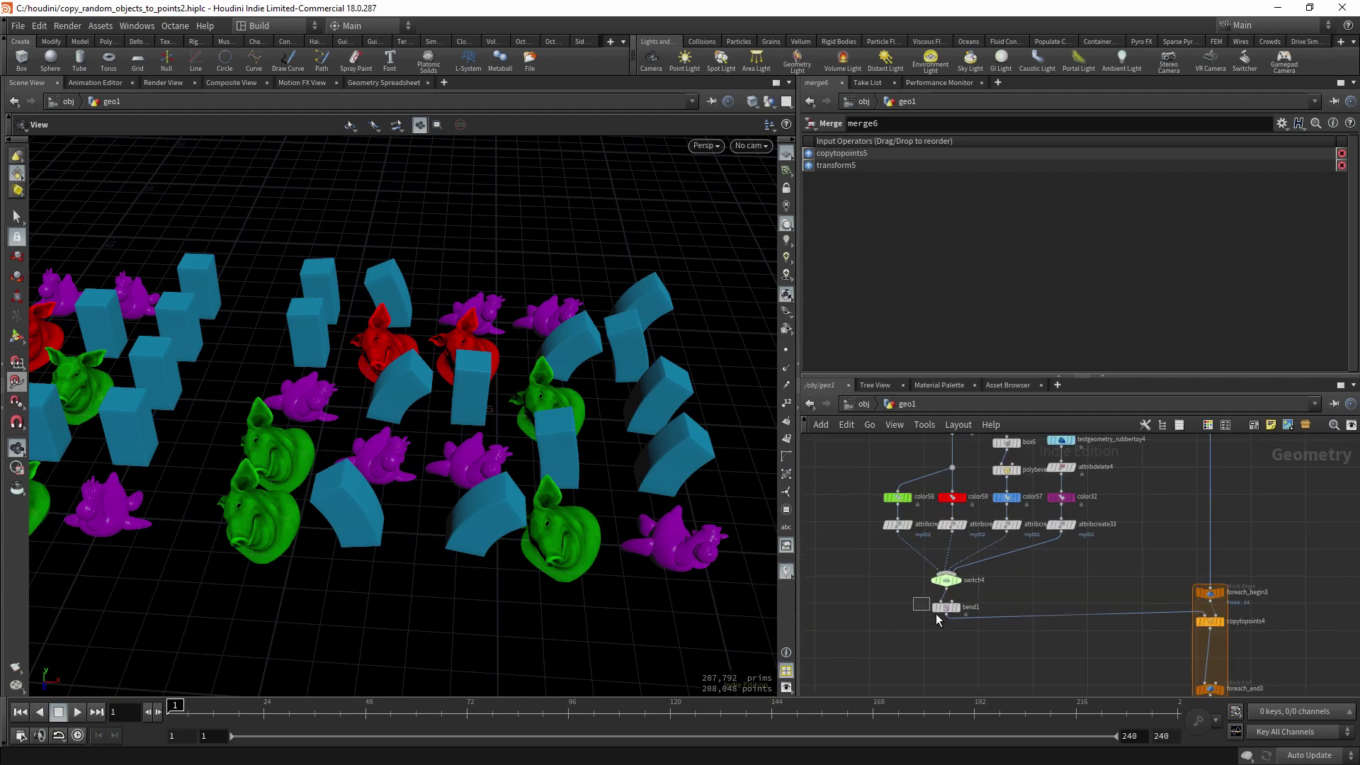
{"action": "left_click", "coordinate": [938, 609]}
{"action": "key", "text": "q"}
{"action": "key", "text": "q"}
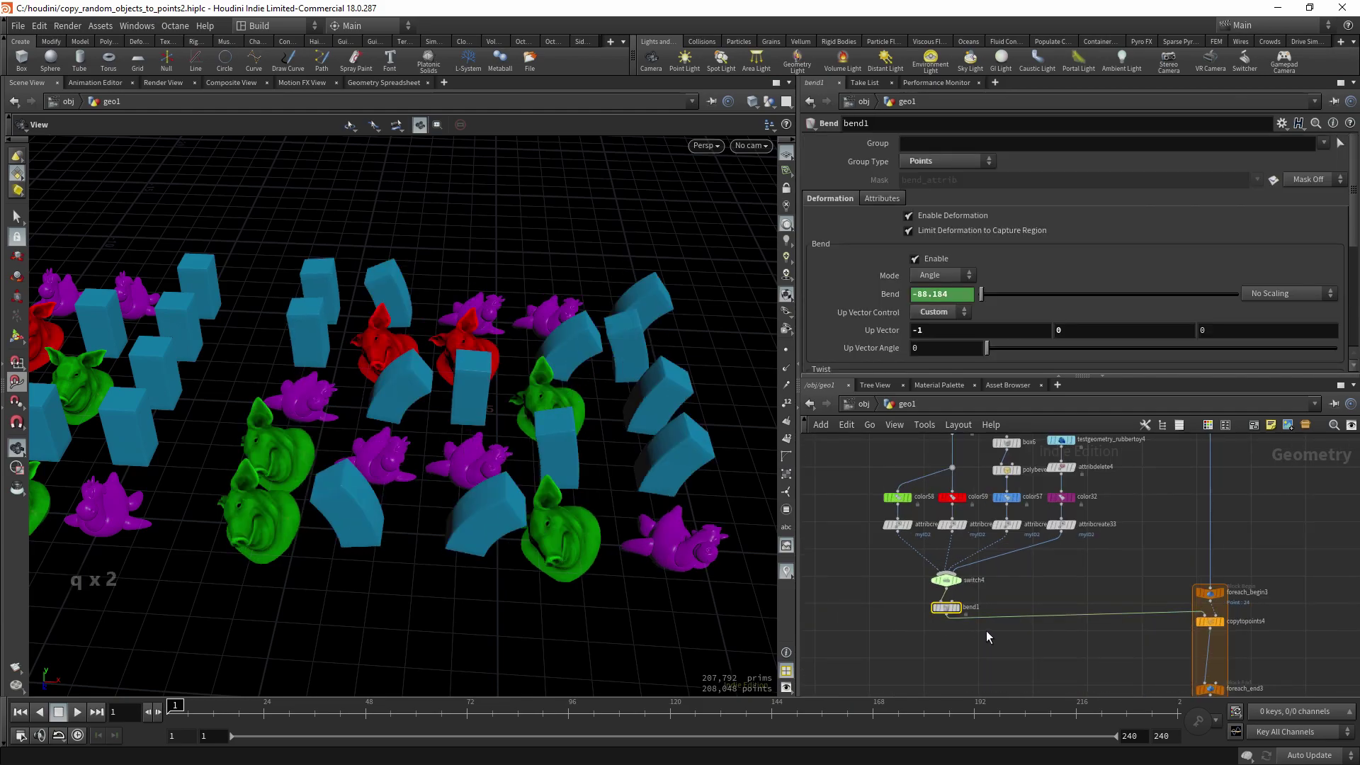
{"action": "key", "text": "q"}
{"action": "key", "text": "q"}
- Inspect the myBend Attribute Randomize node's minimum and maximum values
{"action": "middle_click_drag", "start_coordinate": [1223, 485], "coordinate": [1154, 602]}
{"action": "scroll", "coordinate": [1192, 580], "scroll_direction": "up", "scroll_amount": 4}
{"action": "left_click", "coordinate": [1086, 489]}
{"action": "middle_click_drag", "start_coordinate": [1017, 479], "coordinate": [1031, 501]}
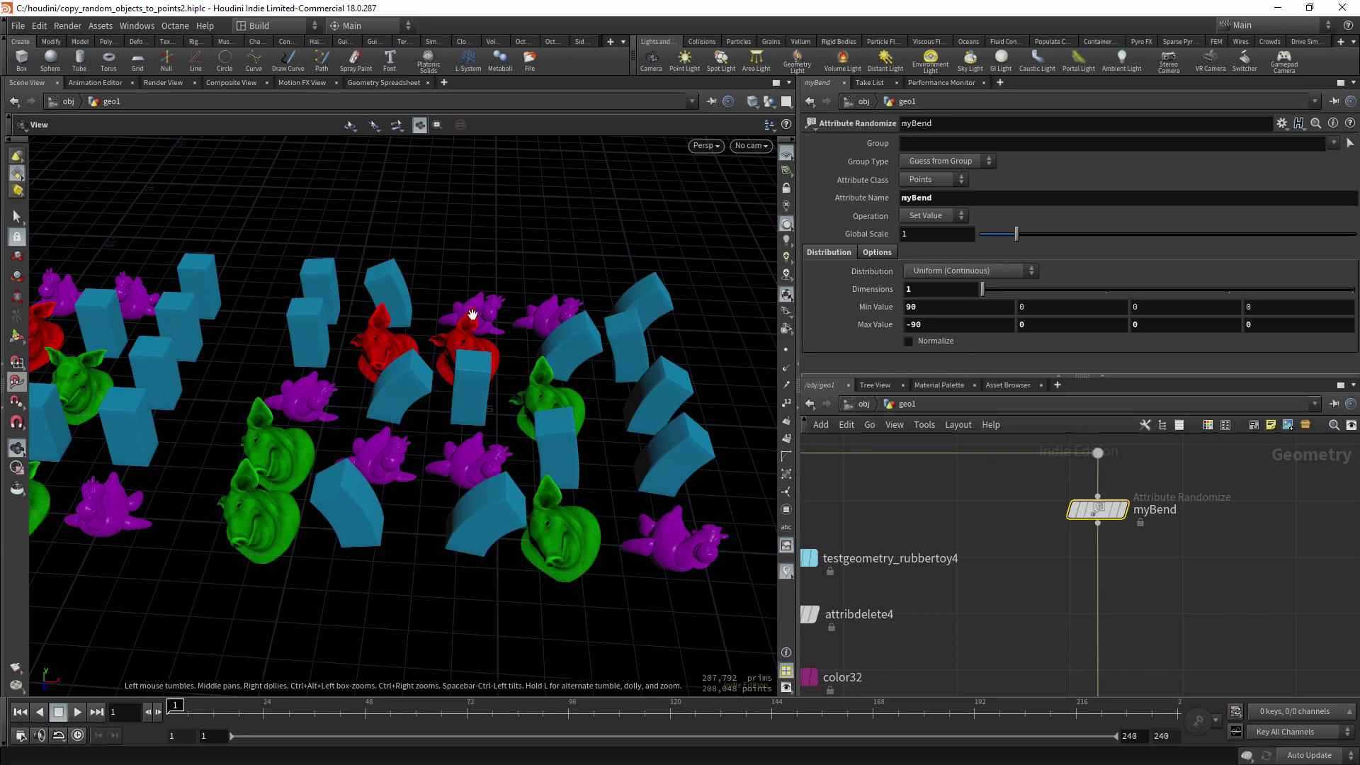
- Show the expression driving bend1's Bend angle and examine the individually bent copies in the viewport
{"action": "scroll", "coordinate": [1053, 544], "scroll_direction": "down", "scroll_amount": 5}
{"action": "middle_click_drag", "start_coordinate": [1050, 602], "coordinate": [1078, 506]}
{"action": "scroll", "coordinate": [863, 610], "scroll_direction": "up", "scroll_amount": 1}
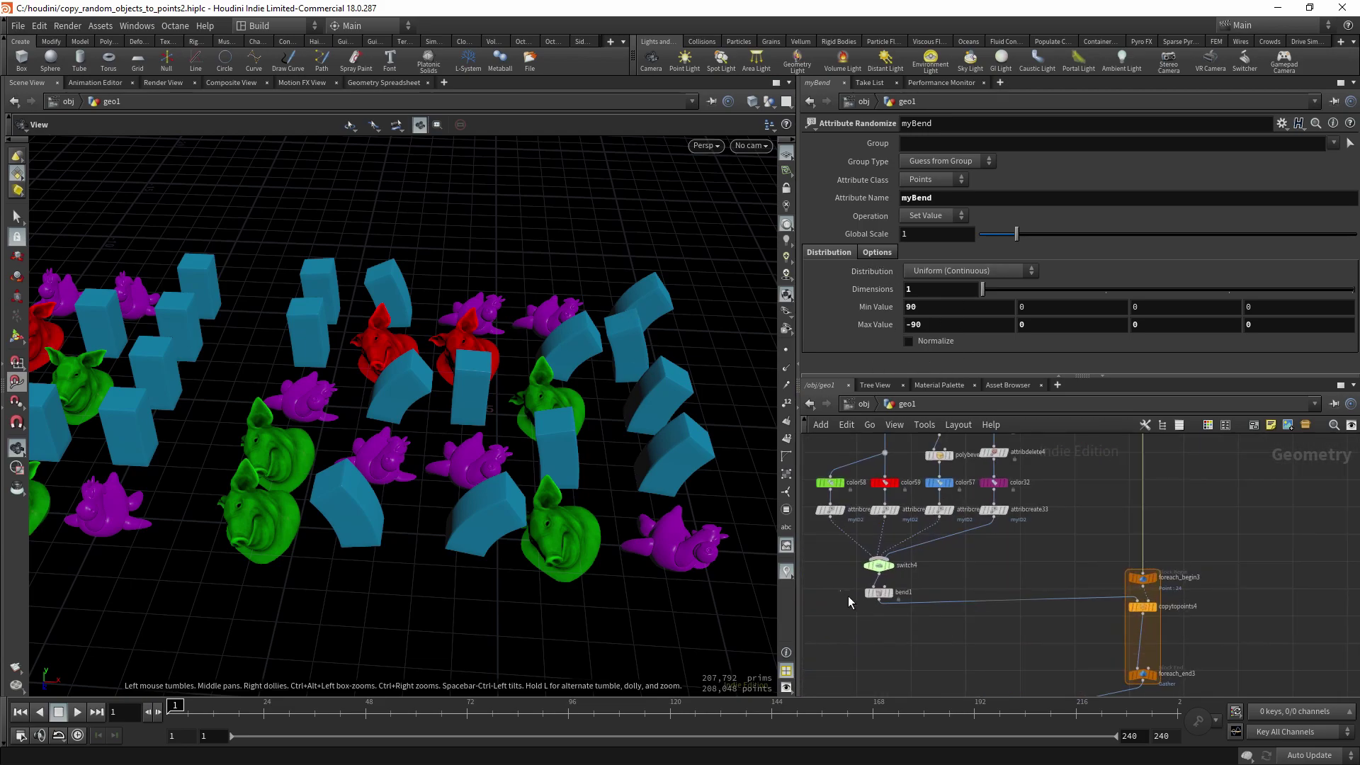
{"action": "left_click", "coordinate": [878, 593]}
{"action": "middle_click_drag", "start_coordinate": [921, 618], "coordinate": [1014, 625]}
{"action": "left_click", "coordinate": [891, 294]}
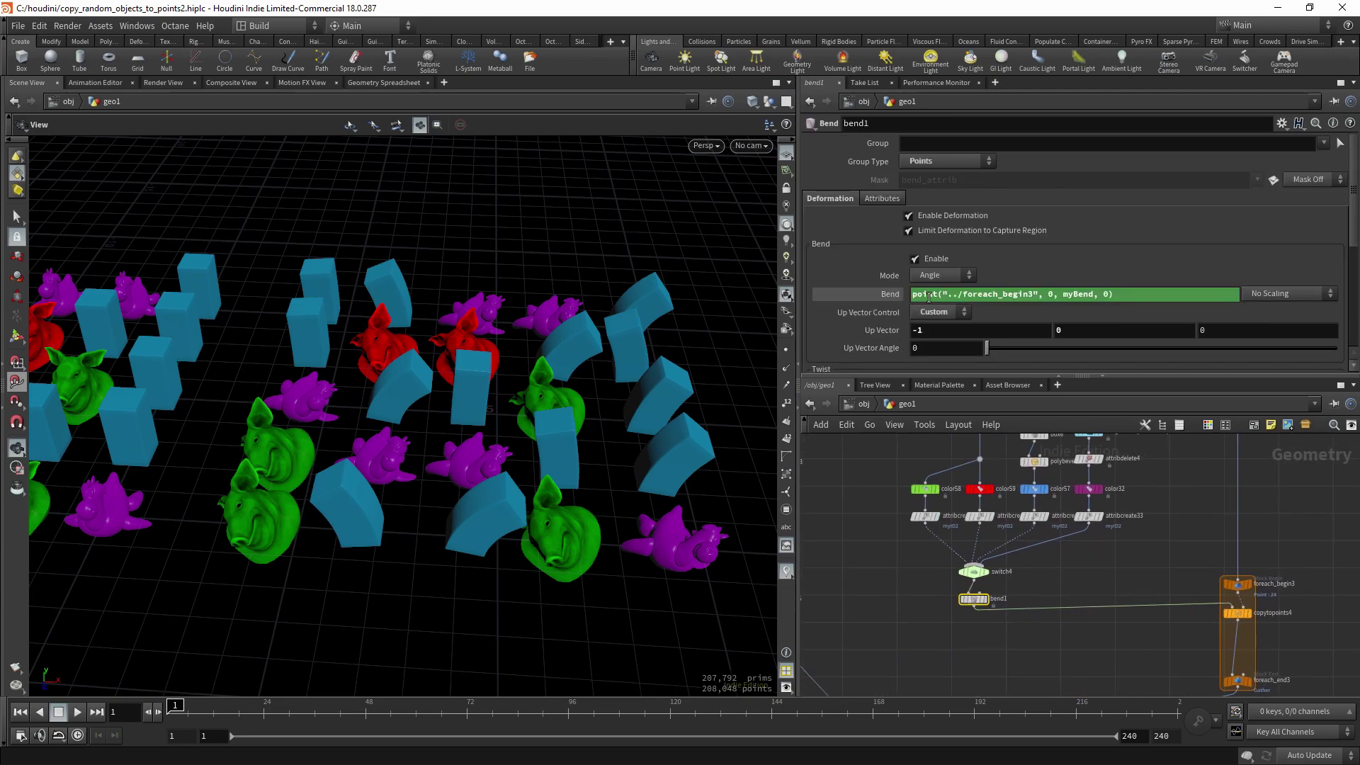
{"action": "middle_click_drag", "start_coordinate": [1236, 546], "coordinate": [1196, 528]}
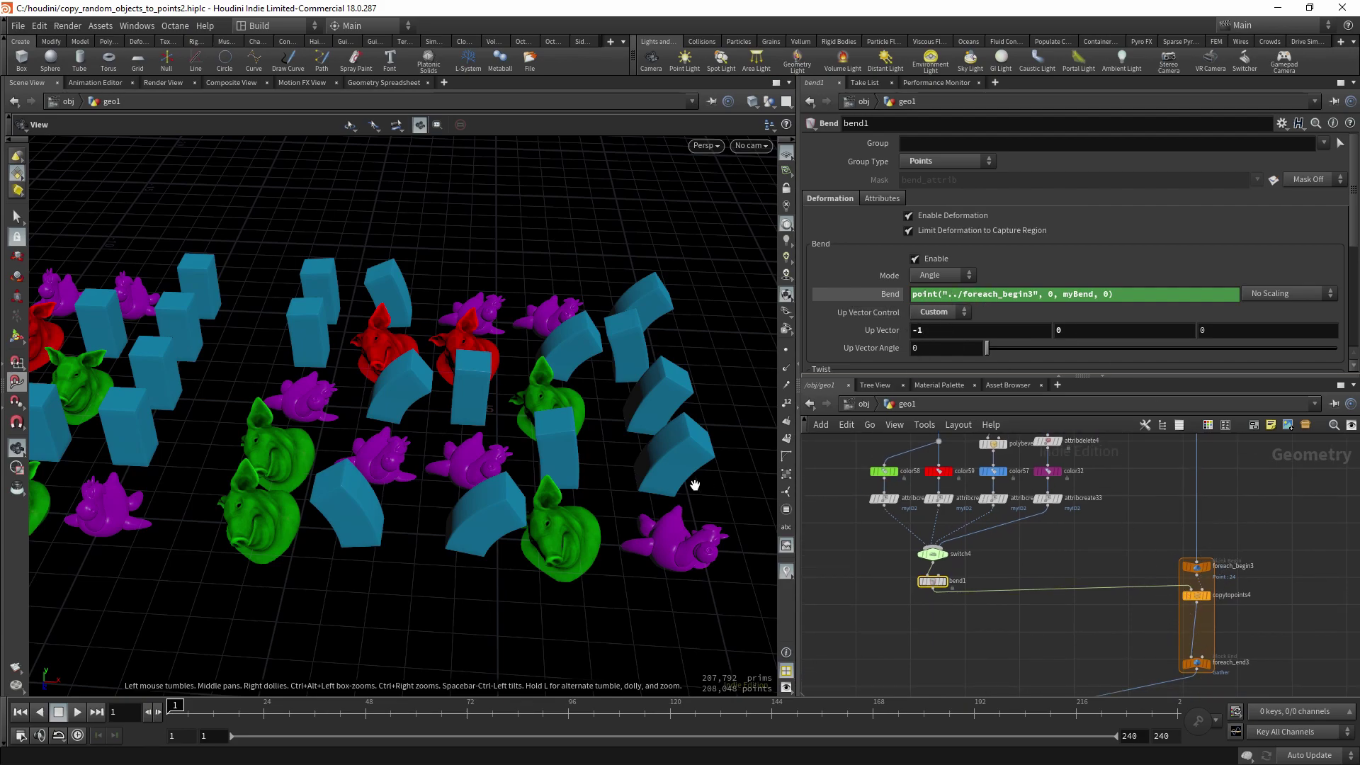
{"action": "left_click_drag", "start_coordinate": [519, 457], "coordinate": [556, 397]}
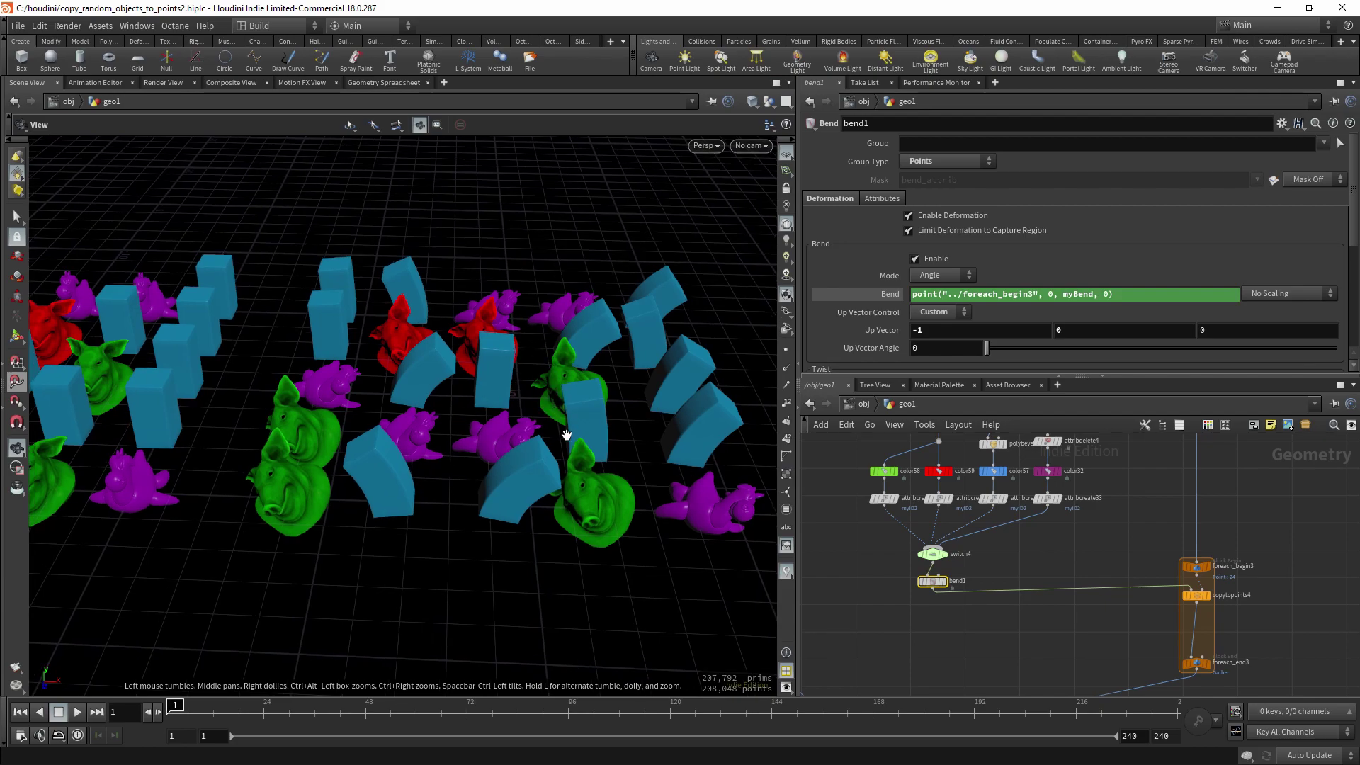
{"action": "left_click_drag", "start_coordinate": [566, 434], "coordinate": [504, 436]}
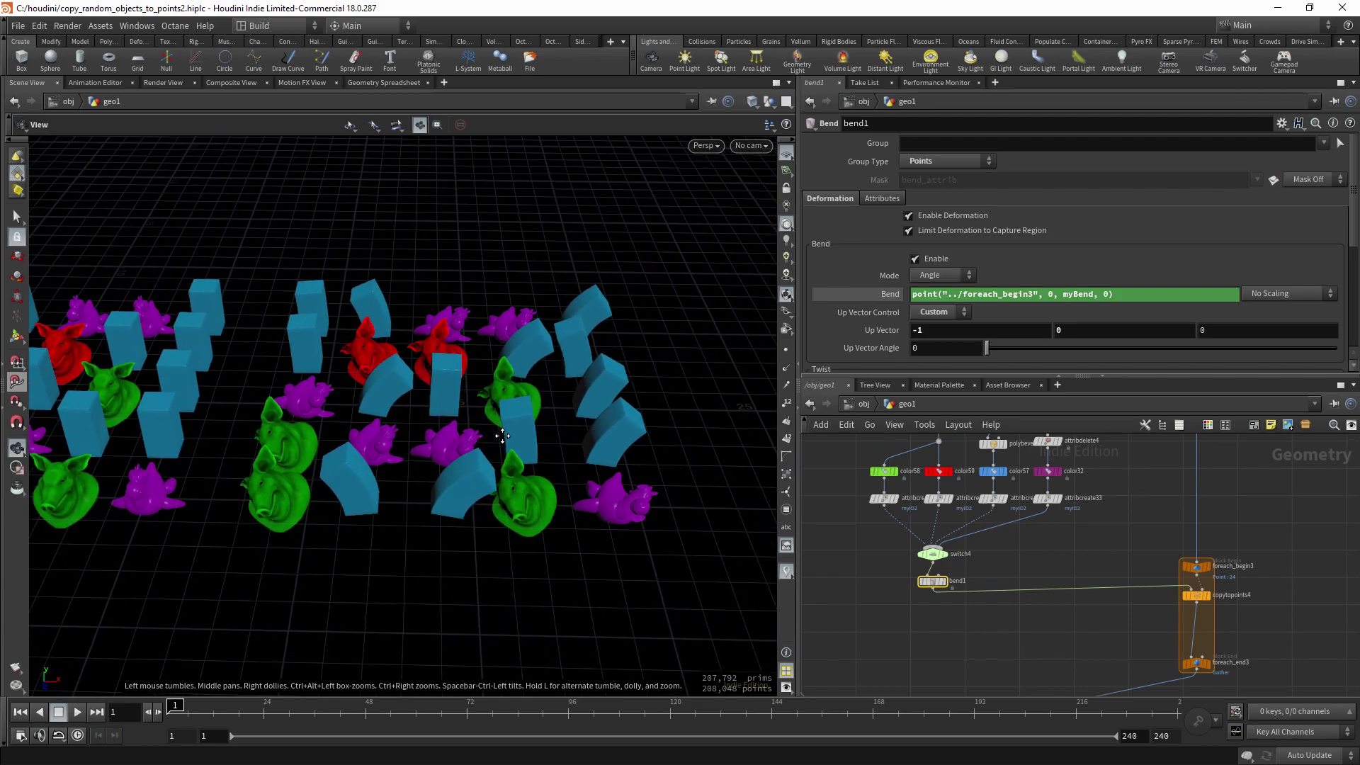
- Select copytopoints5 and inspect its Piece Attribute setting
{"action": "scroll", "coordinate": [912, 615], "scroll_direction": "down", "scroll_amount": 3}
{"action": "middle_click_drag", "start_coordinate": [900, 631], "coordinate": [1079, 606]}
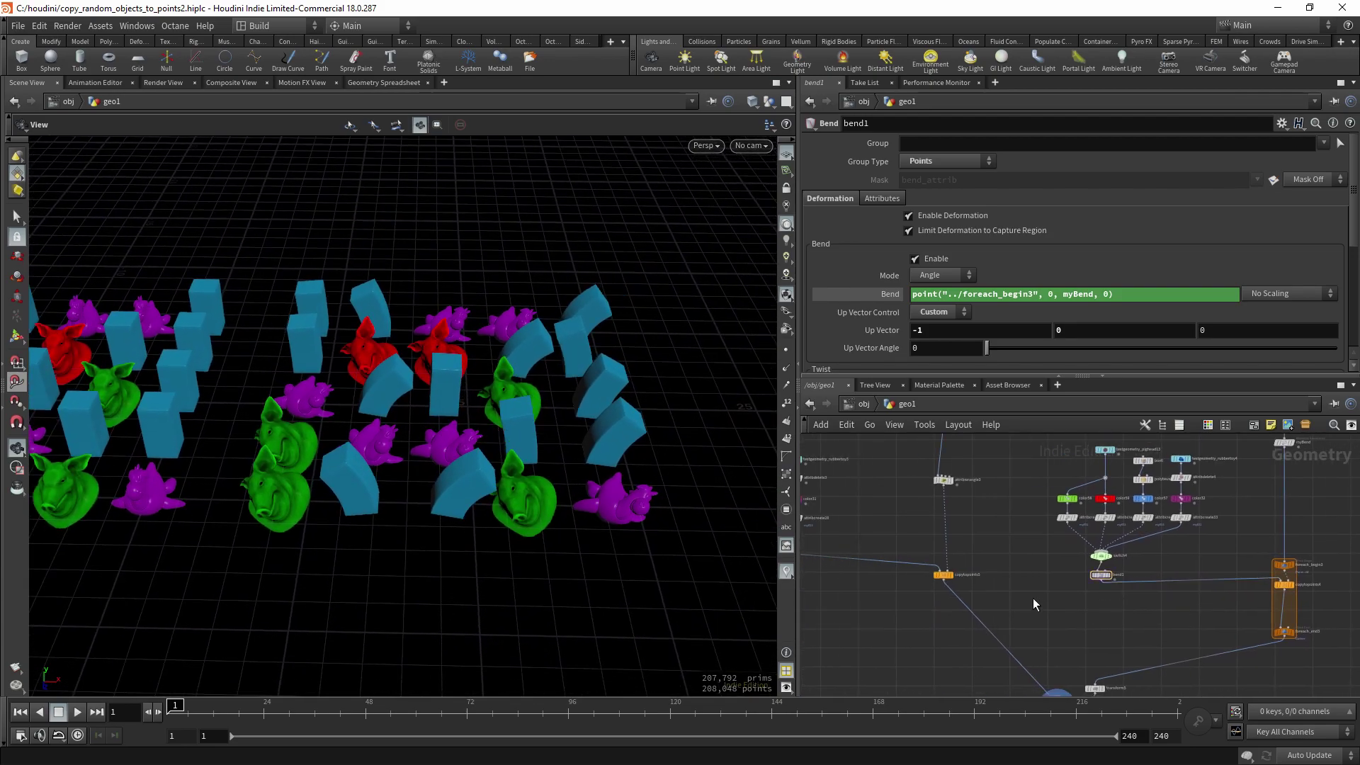
{"action": "scroll", "coordinate": [1033, 597], "scroll_direction": "up", "scroll_amount": 3}
{"action": "left_click", "coordinate": [979, 570]}
{"action": "middle_click_drag", "start_coordinate": [894, 589], "coordinate": [967, 584]}
{"action": "scroll", "coordinate": [1070, 562], "scroll_direction": "up", "scroll_amount": 2}
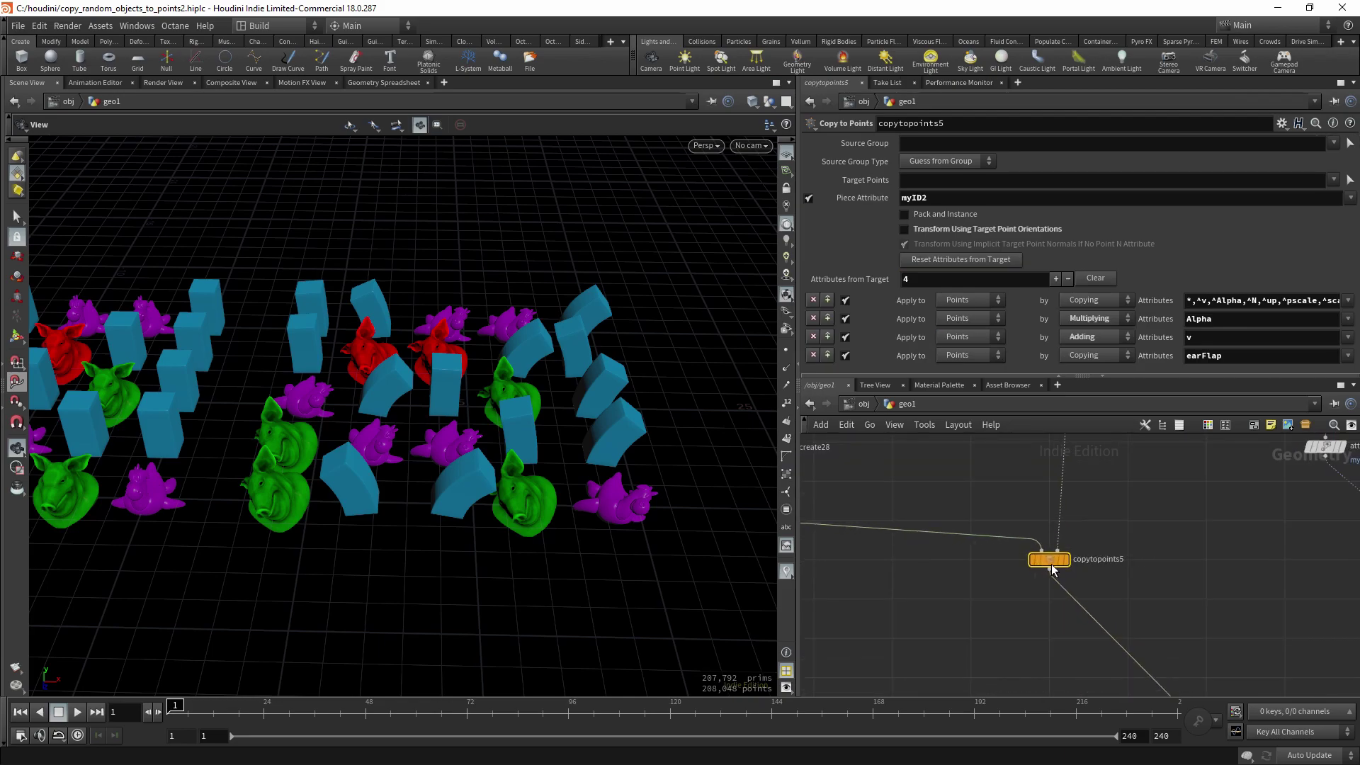
{"action": "scroll", "coordinate": [1125, 592], "scroll_direction": "down", "scroll_amount": 2}
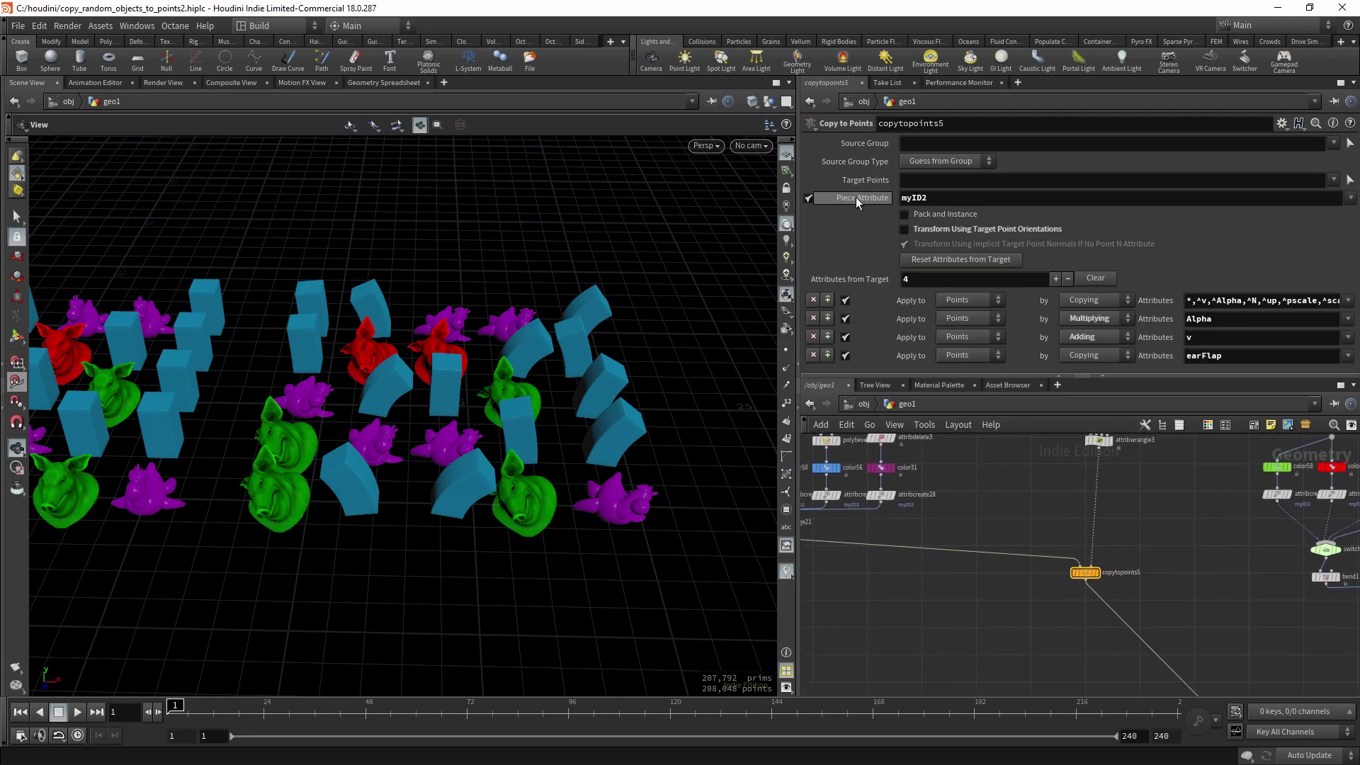
- Select merge21, which feeds copytopoints5, and inspect its input operators
{"action": "scroll", "coordinate": [962, 569], "scroll_direction": "down", "scroll_amount": 1}
{"action": "middle_click_drag", "start_coordinate": [963, 575], "coordinate": [1123, 595]}
{"action": "scroll", "coordinate": [953, 565], "scroll_direction": "up", "scroll_amount": 2}
{"action": "left_click_drag", "start_coordinate": [974, 537], "coordinate": [974, 565]}
{"action": "middle_click_drag", "start_coordinate": [1102, 556], "coordinate": [1043, 559]}
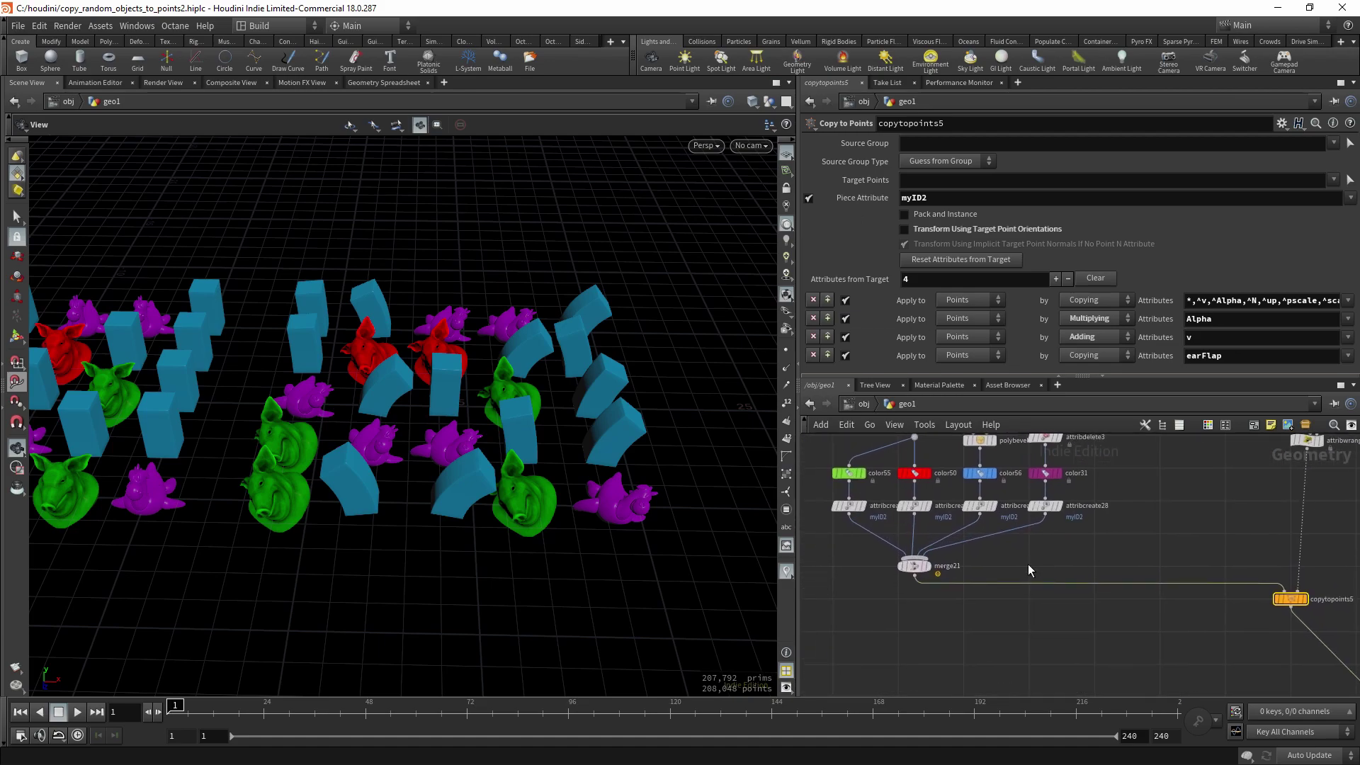
{"action": "left_click", "coordinate": [925, 566]}
{"action": "middle_click_drag", "start_coordinate": [1138, 553], "coordinate": [1090, 550]}
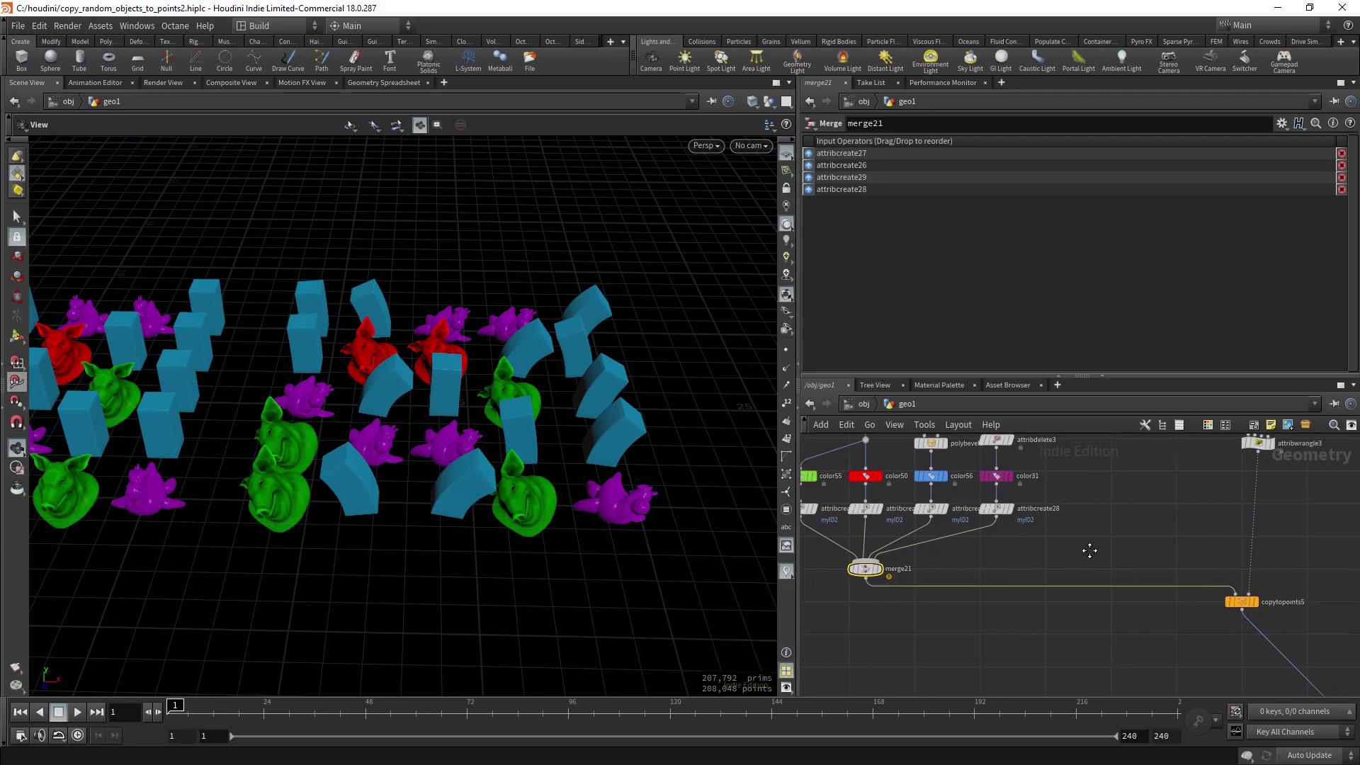
{"action": "middle_click_drag", "start_coordinate": [954, 568], "coordinate": [1011, 571]}
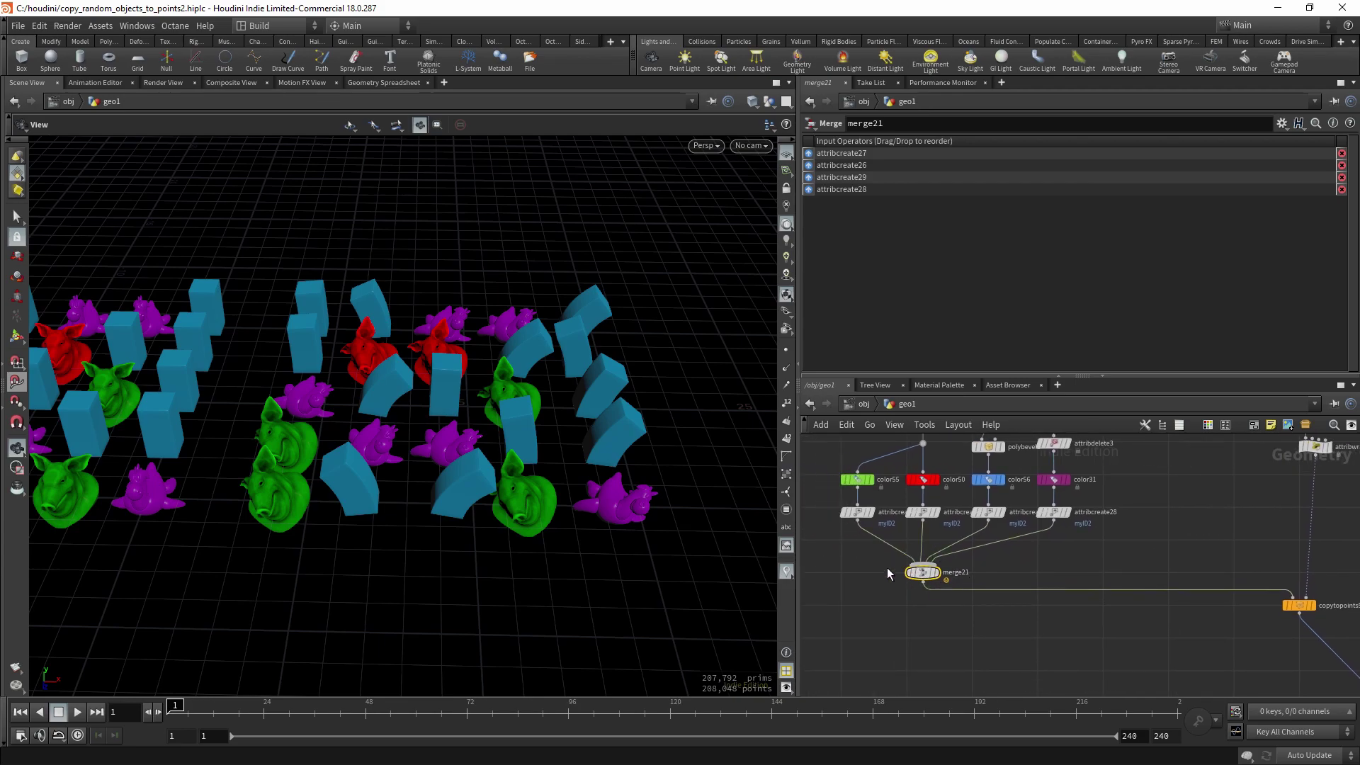
- Display merge21 and frame its overlapping source objects in the viewport
{"action": "key", "text": "r"}
{"action": "left_click", "coordinate": [923, 573]}
{"action": "middle_click_drag", "start_coordinate": [88, 397], "coordinate": [440, 392]}
{"action": "right_click_drag", "start_coordinate": [440, 392], "coordinate": [362, 385]}
{"action": "middle_click_drag", "start_coordinate": [362, 385], "coordinate": [357, 381]}
- Select copytopoints5 and examine its connections to attribwrangle3 and merge21, along with merge21's merged objects
{"action": "middle_click_drag", "start_coordinate": [1001, 559], "coordinate": [940, 556]}
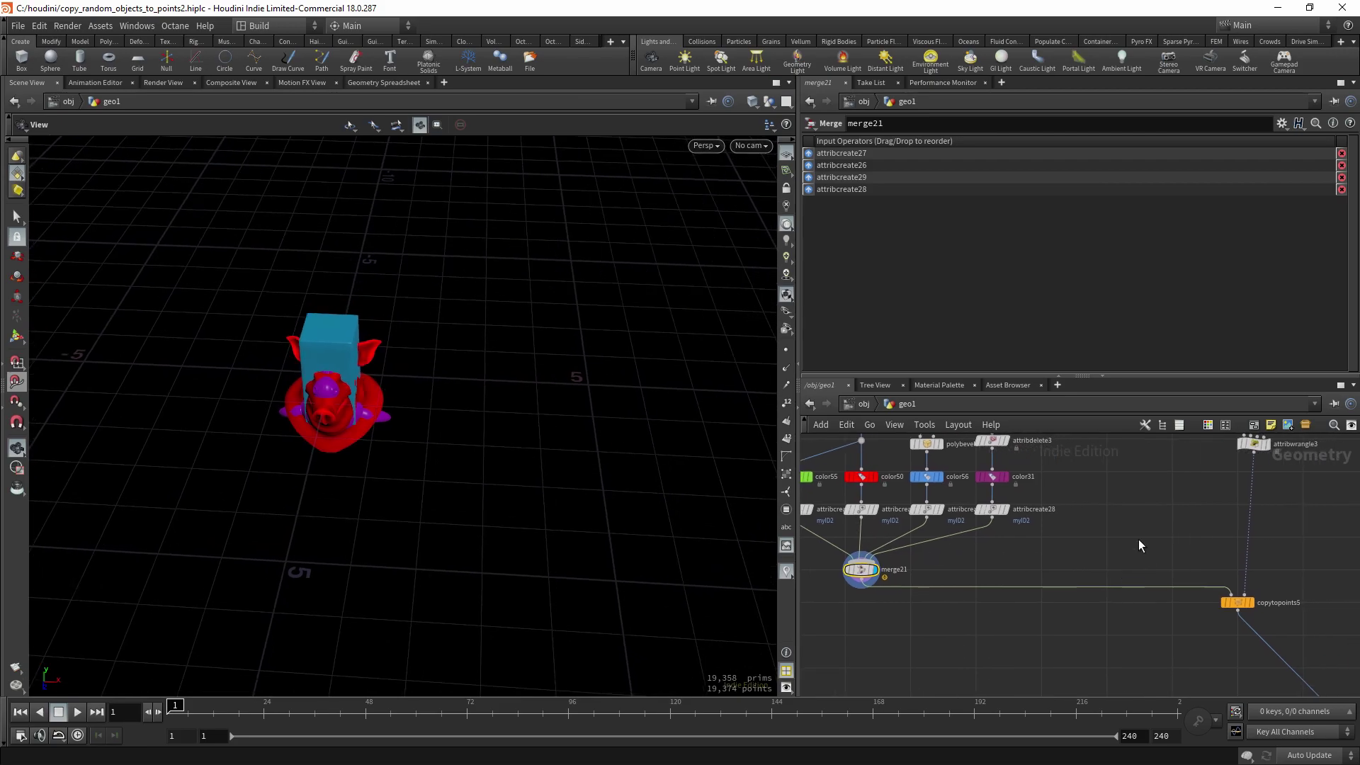
{"action": "left_click_drag", "start_coordinate": [1162, 544], "coordinate": [1268, 619]}
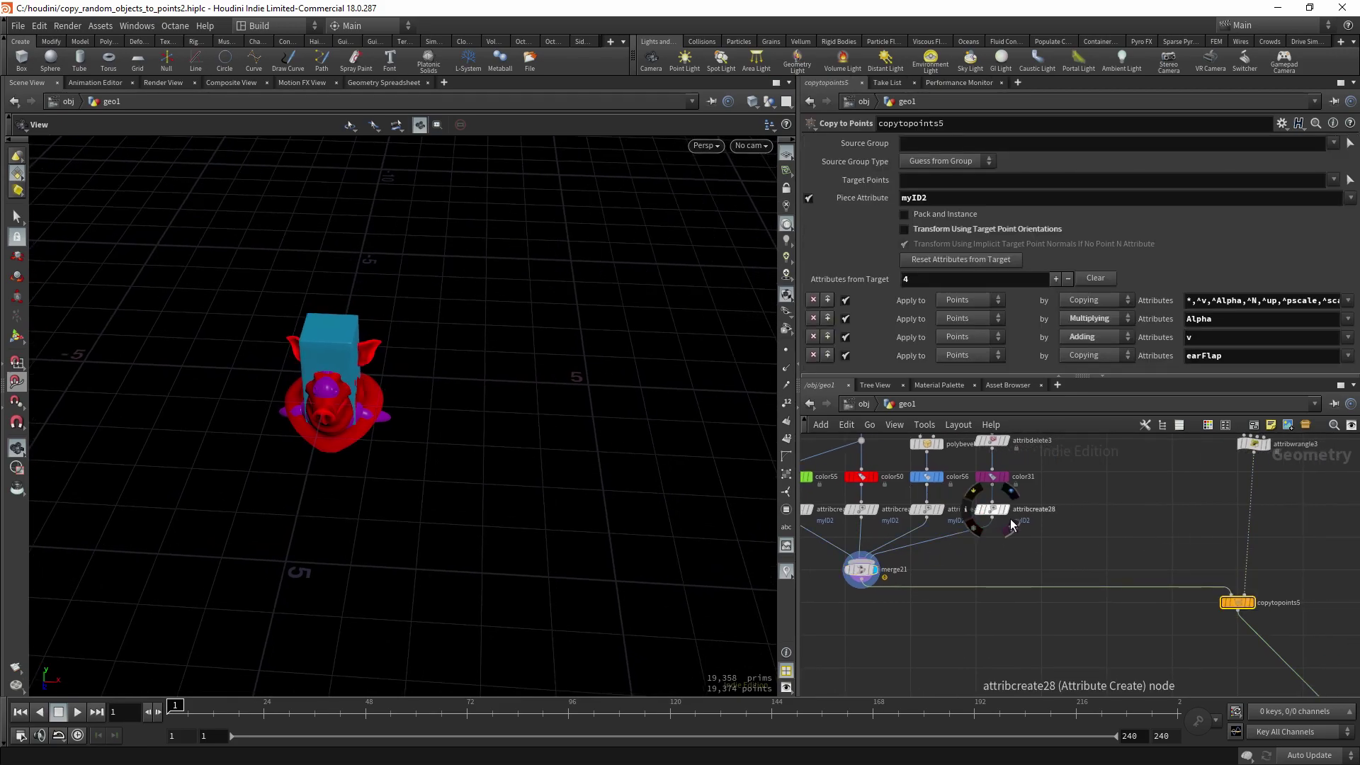
{"action": "middle_click_drag", "start_coordinate": [1153, 560], "coordinate": [1120, 566]}
{"action": "middle_click_drag", "start_coordinate": [1107, 492], "coordinate": [1069, 552]}
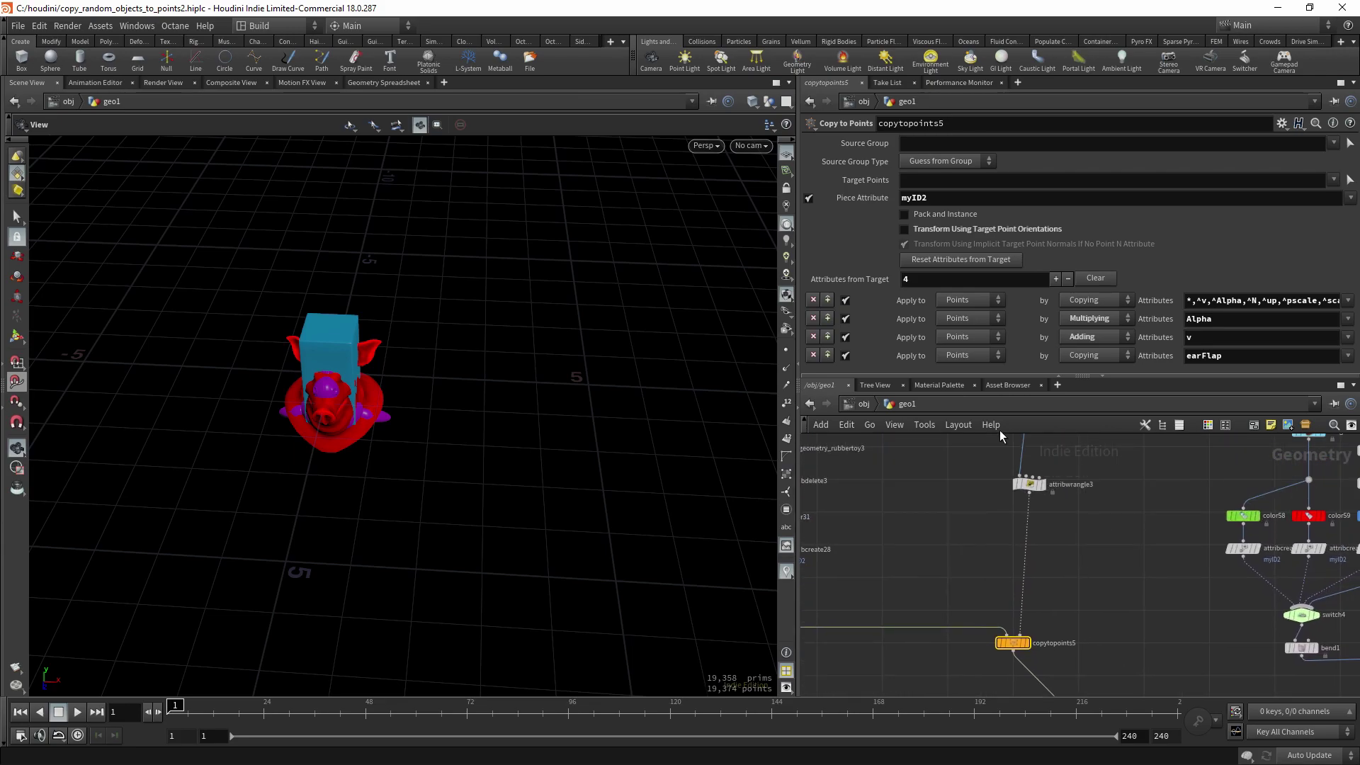
{"action": "middle_click_drag", "start_coordinate": [1075, 681], "coordinate": [1132, 580]}
{"action": "scroll", "coordinate": [1063, 588], "scroll_direction": "down", "scroll_amount": 3}
{"action": "middle_click_drag", "start_coordinate": [989, 592], "coordinate": [1060, 602]}
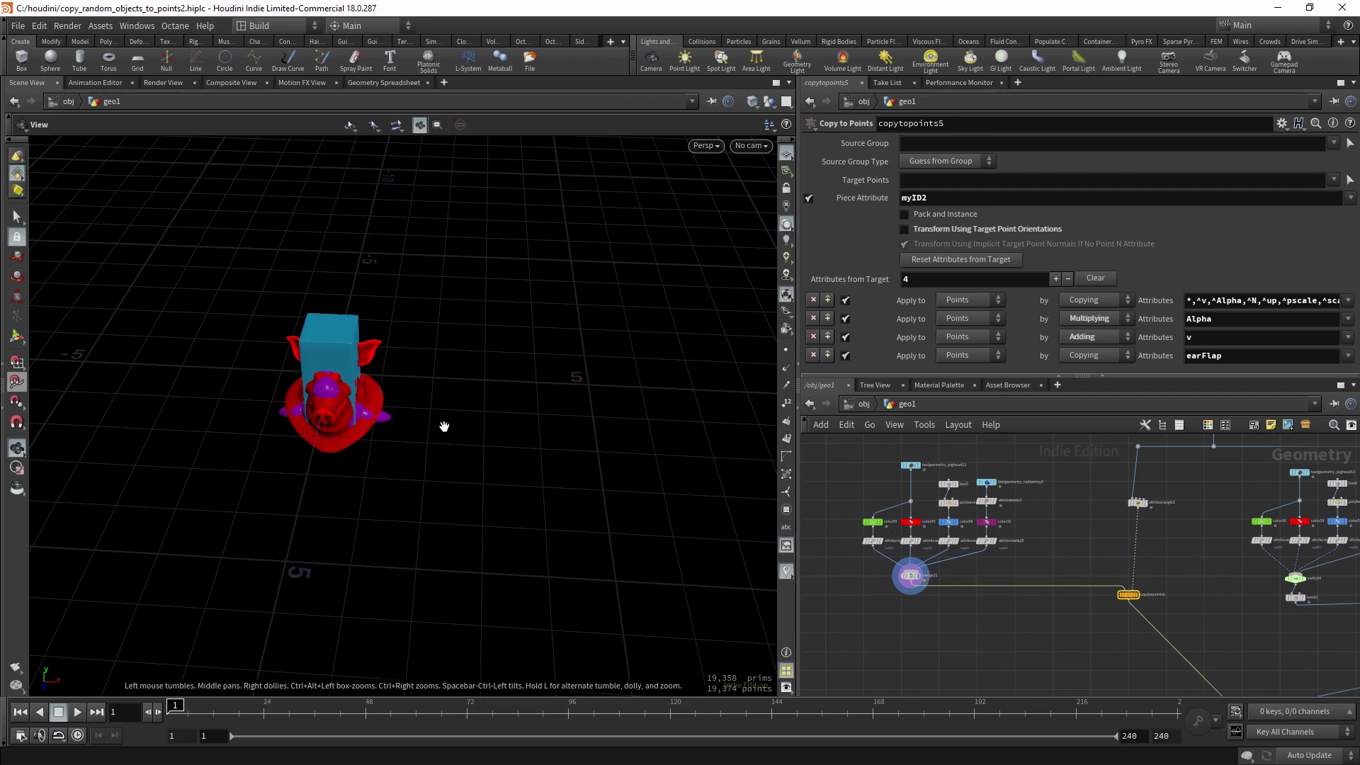
{"action": "scroll", "coordinate": [425, 418], "scroll_direction": "up", "scroll_amount": 3}
{"action": "left_click_drag", "start_coordinate": [363, 380], "coordinate": [301, 347]}
{"action": "scroll", "coordinate": [1188, 577], "scroll_direction": "down", "scroll_amount": 3}
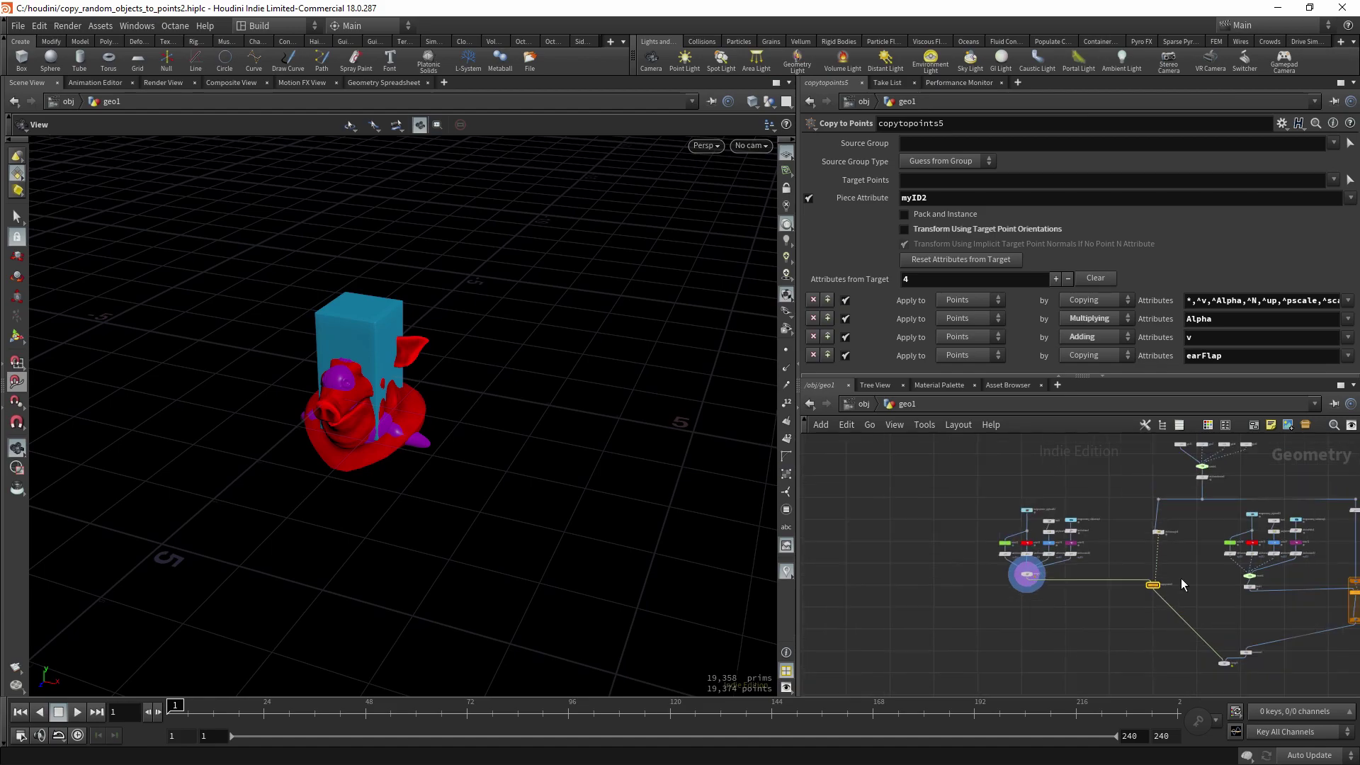
- Compare the piece-attribute branch at copytopoints5 with the for-each branch running from myBend to foreach_end3
{"action": "scroll", "coordinate": [1181, 585], "scroll_direction": "down", "scroll_amount": 1}
{"action": "middle_click_drag", "start_coordinate": [1258, 602], "coordinate": [1087, 582]}
{"action": "scroll", "coordinate": [1115, 572], "scroll_direction": "up", "scroll_amount": 3}
{"action": "middle_click_drag", "start_coordinate": [1000, 579], "coordinate": [1035, 614]}
{"action": "scroll", "coordinate": [1049, 588], "scroll_direction": "down", "scroll_amount": 2}
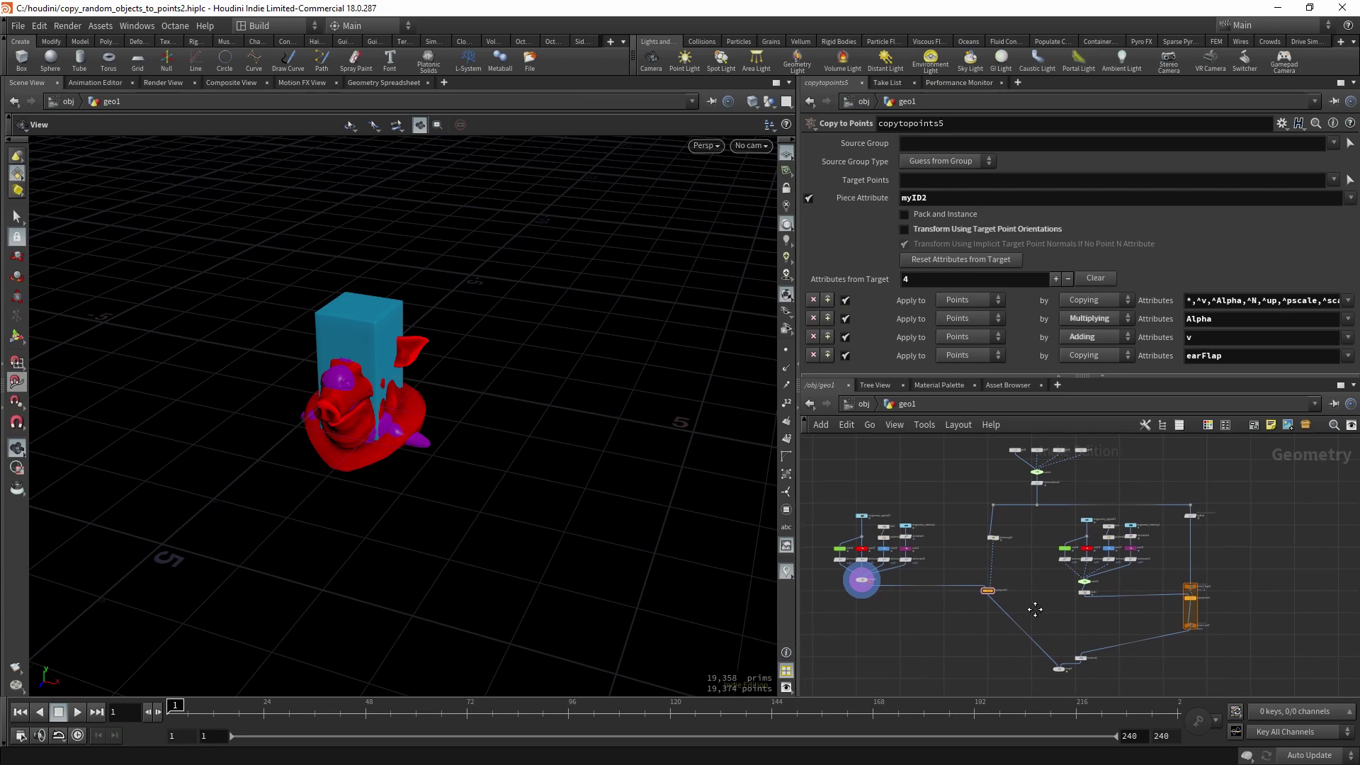
{"action": "middle_click_drag", "start_coordinate": [1037, 610], "coordinate": [984, 538]}
{"action": "scroll", "coordinate": [1024, 561], "scroll_direction": "up", "scroll_amount": 5}
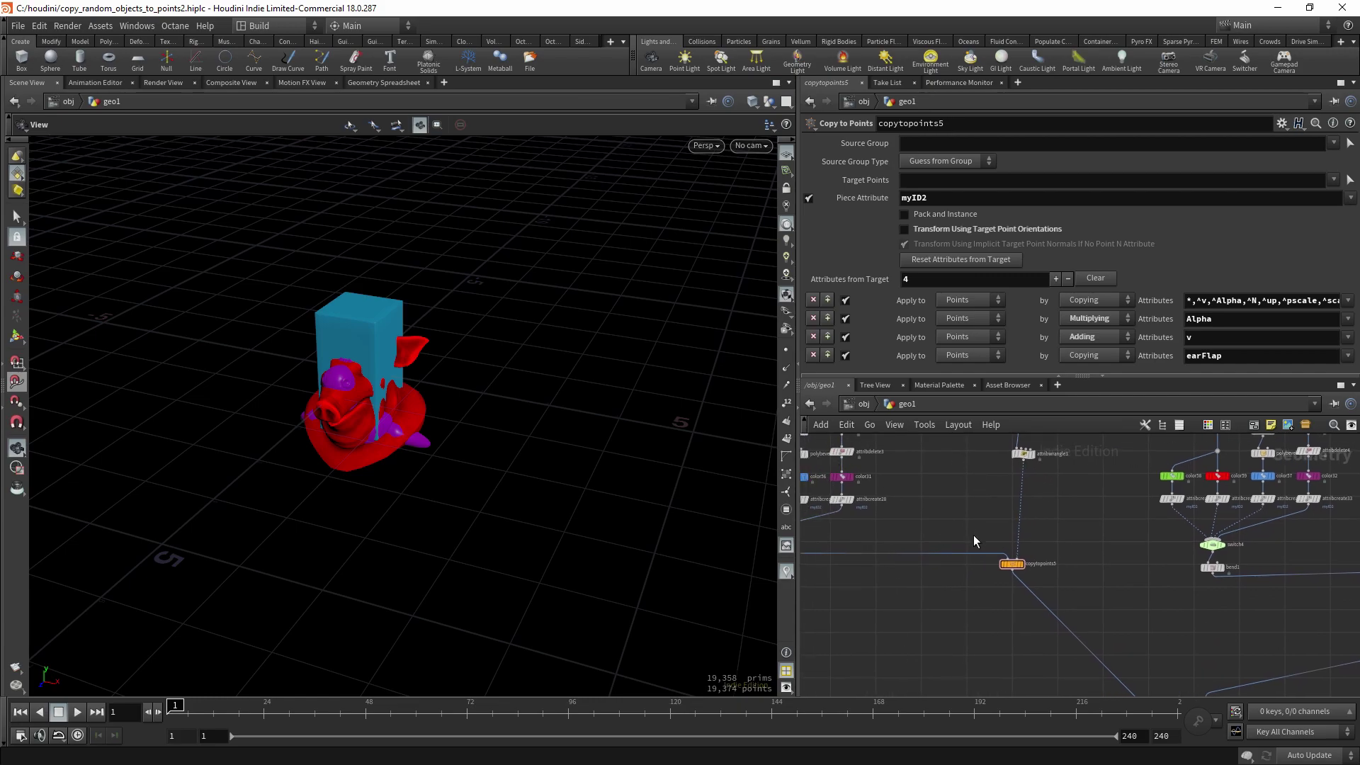
{"action": "scroll", "coordinate": [973, 534], "scroll_direction": "down", "scroll_amount": 3}
{"action": "middle_click_drag", "start_coordinate": [1128, 580], "coordinate": [952, 572]}
{"action": "middle_click_drag", "start_coordinate": [1052, 525], "coordinate": [1051, 564]}
{"action": "scroll", "coordinate": [1090, 466], "scroll_direction": "up", "scroll_amount": 2}
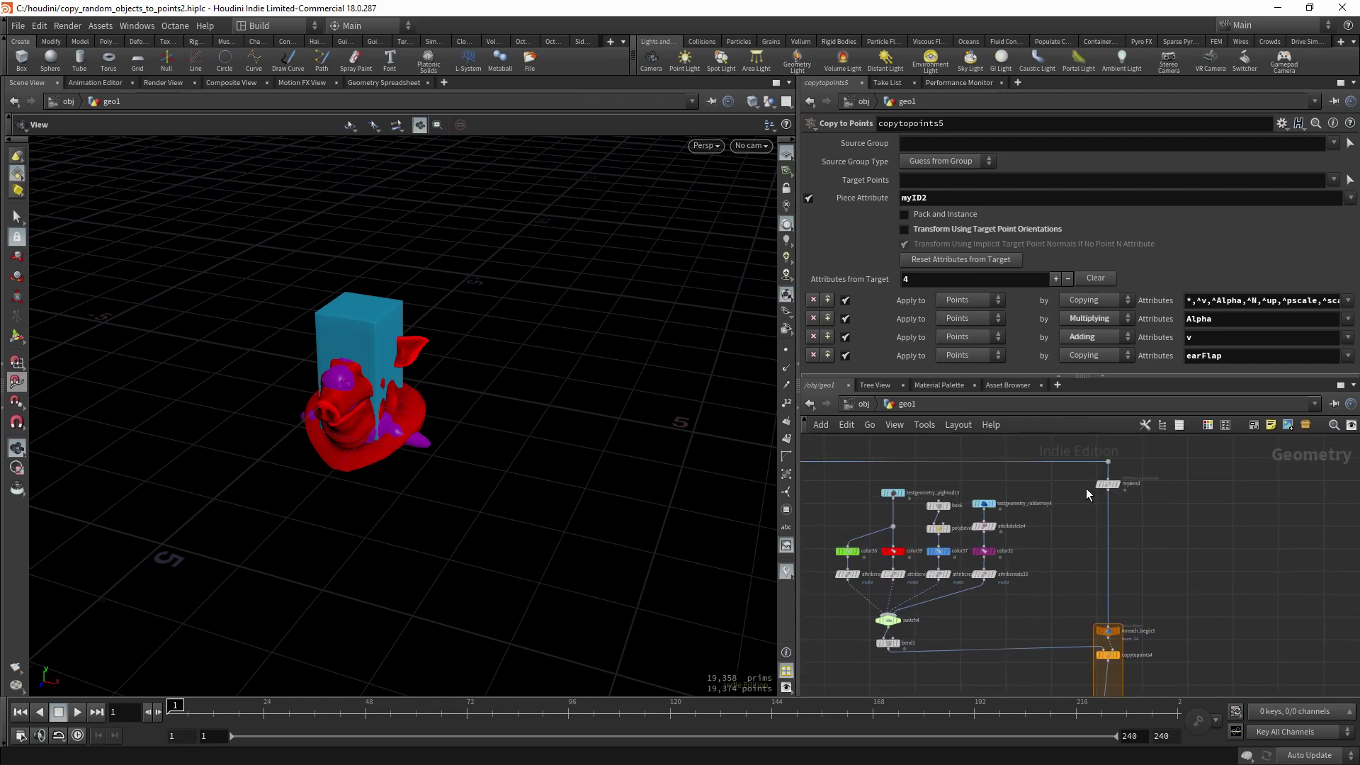
{"action": "middle_click_drag", "start_coordinate": [1089, 491], "coordinate": [1109, 472]}
{"action": "scroll", "coordinate": [887, 625], "scroll_direction": "up", "scroll_amount": 2}
{"action": "scroll", "coordinate": [1142, 600], "scroll_direction": "down", "scroll_amount": 4}
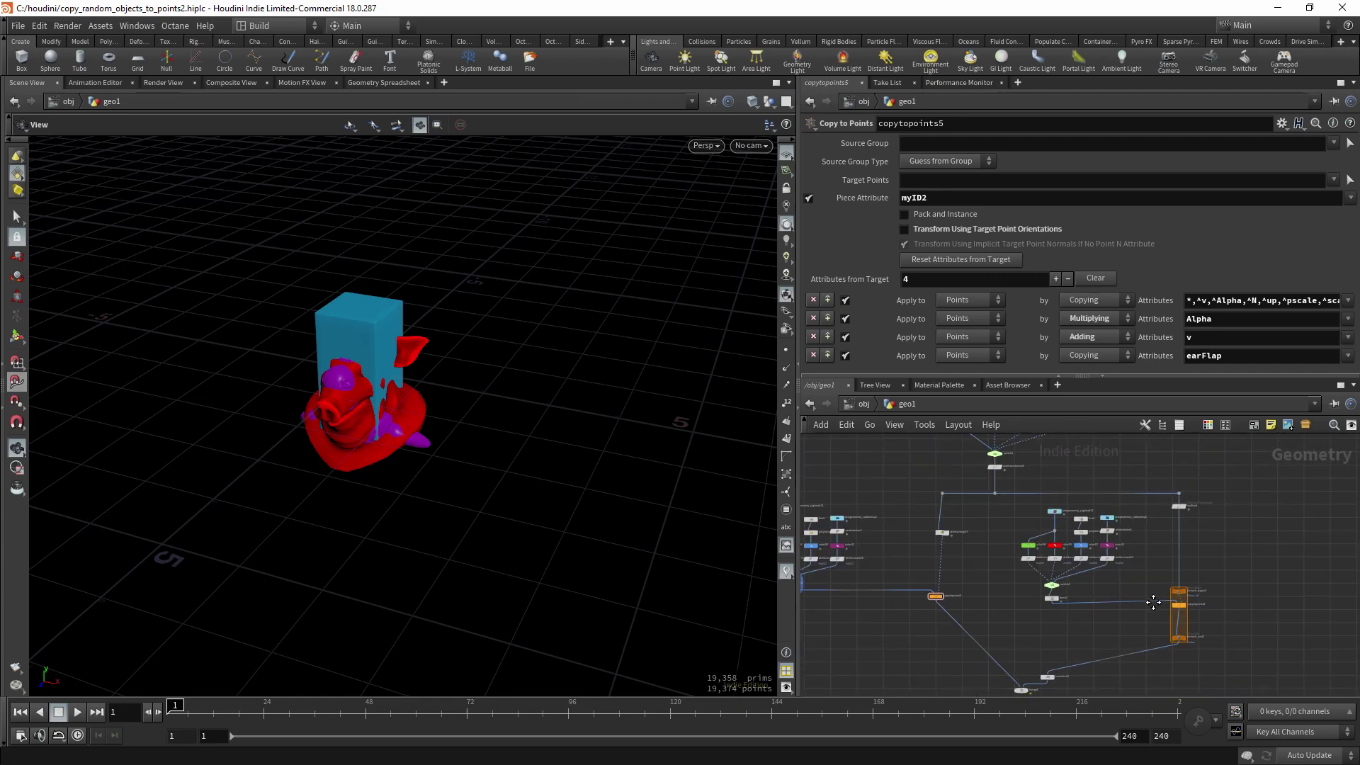
- Select copytopoints10 inside the for-each loop and trace its source connection back to bend5 and merge20
{"action": "key", "text": "l"}
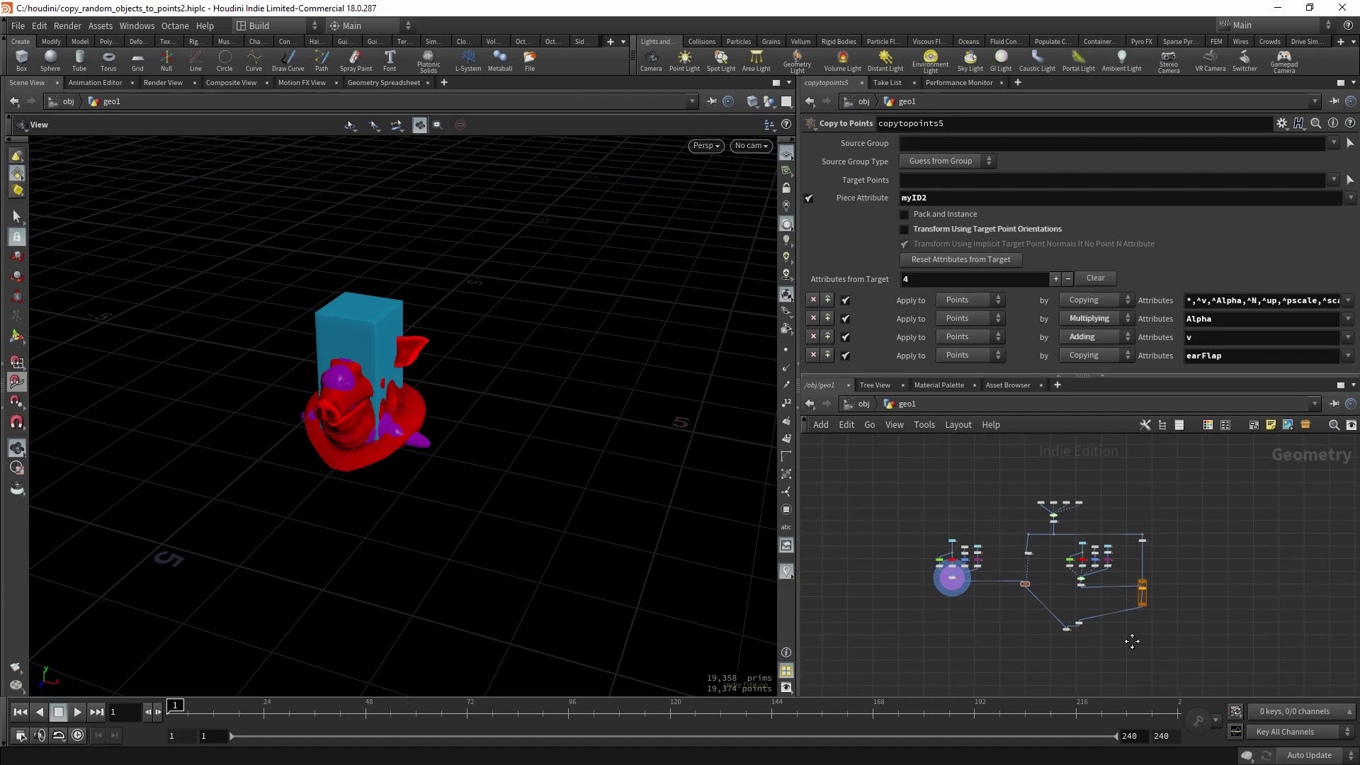
{"action": "scroll", "coordinate": [1029, 620], "scroll_direction": "up", "scroll_amount": 6}
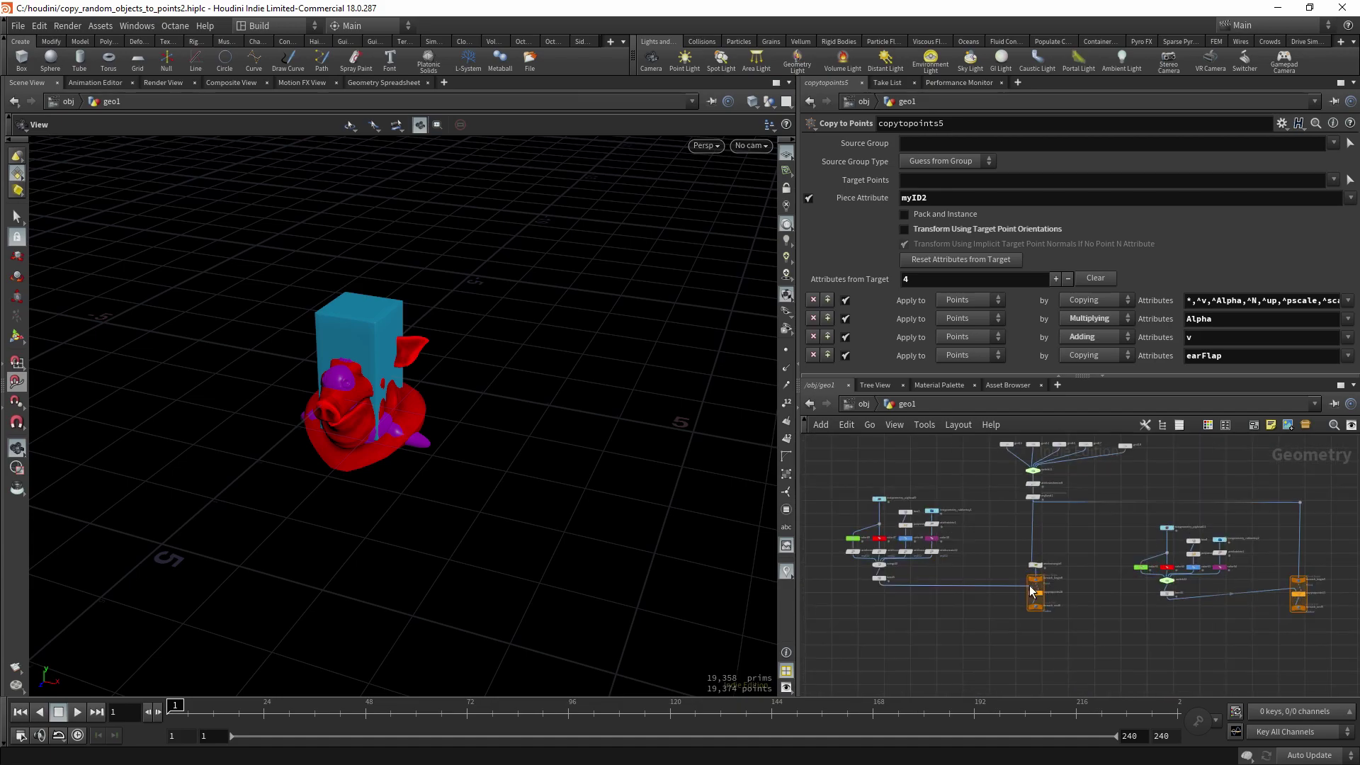
{"action": "left_click", "coordinate": [1057, 598]}
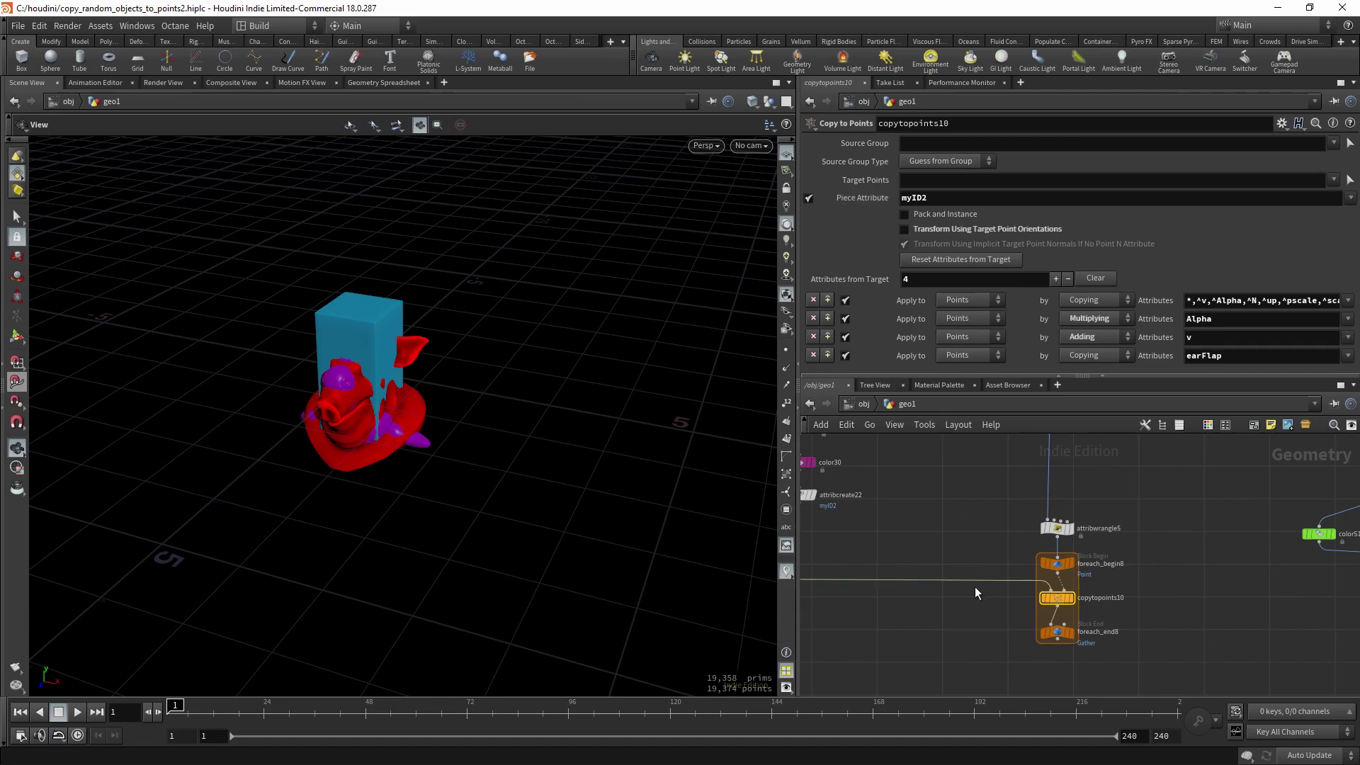
{"action": "middle_click_drag", "start_coordinate": [970, 612], "coordinate": [1131, 638]}
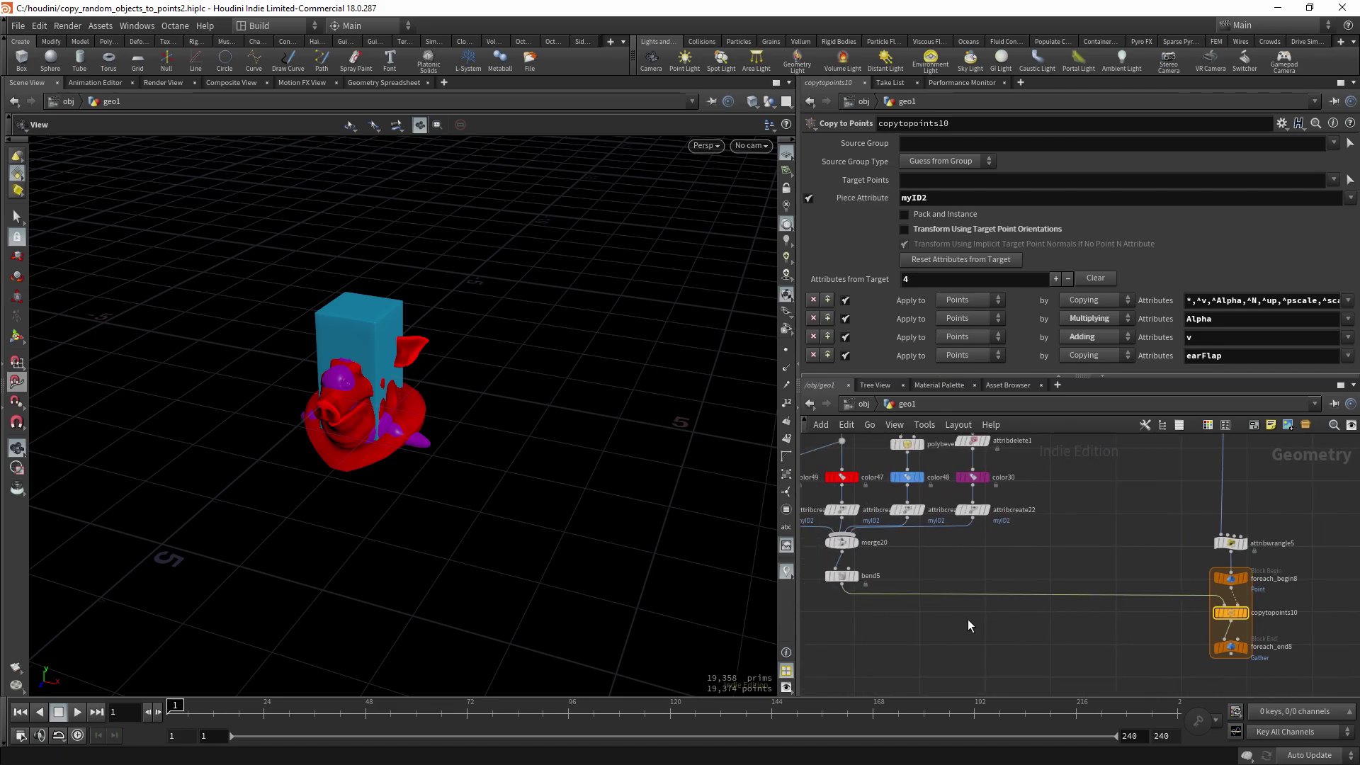
{"action": "middle_click_drag", "start_coordinate": [968, 620], "coordinate": [1022, 625]}
- Select bend5 and examine its Bend expression referencing foreach_begin8 and the myBend attribute
{"action": "left_click_drag", "start_coordinate": [863, 577], "coordinate": [864, 577]}
{"action": "scroll", "coordinate": [949, 627], "scroll_direction": "down", "scroll_amount": 4}
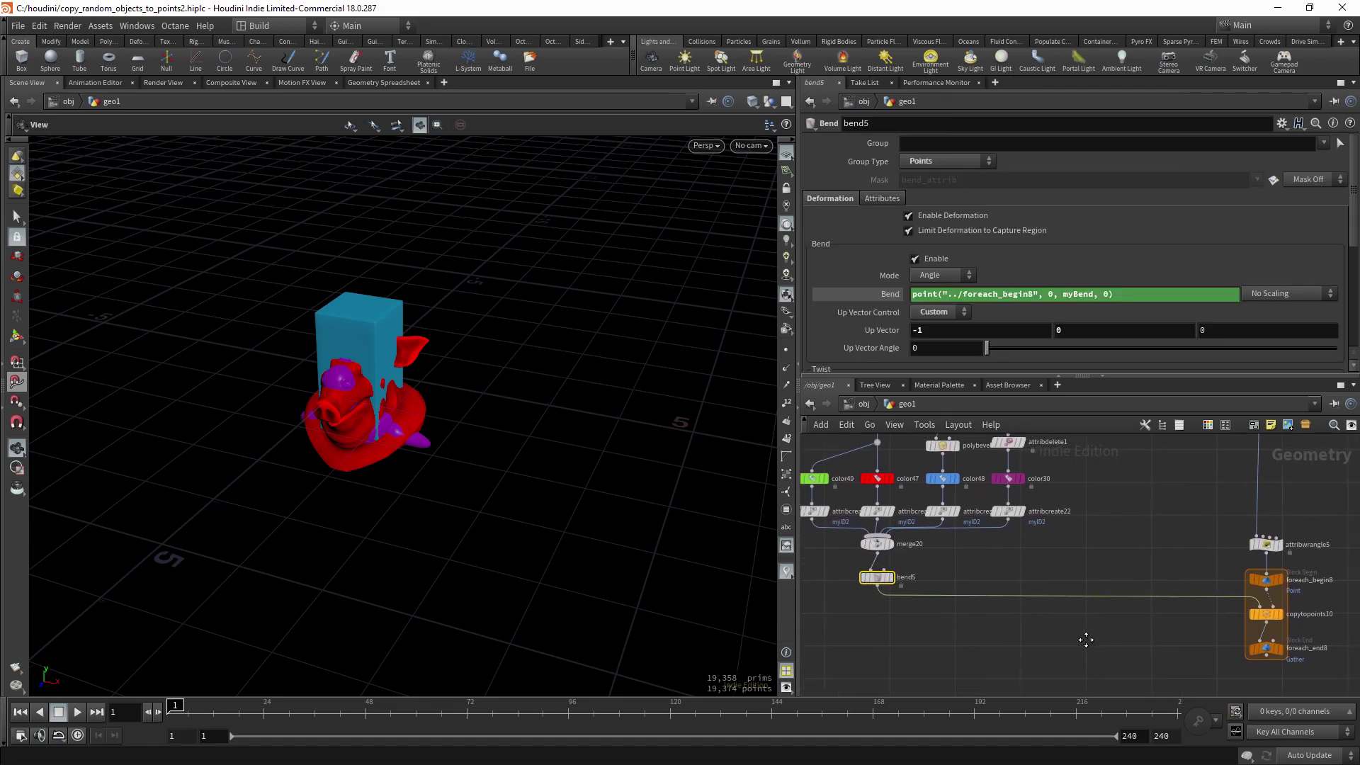
{"action": "scroll", "coordinate": [1026, 621], "scroll_direction": "down", "scroll_amount": 5}
{"action": "mouse_move", "coordinate": [1058, 631]}
{"action": "middle_mouse_down"}
{"action": "mouse_move", "coordinate": [1016, 638]}
{"action": "mouse_move", "coordinate": [1081, 628]}
{"action": "middle_mouse_up"}
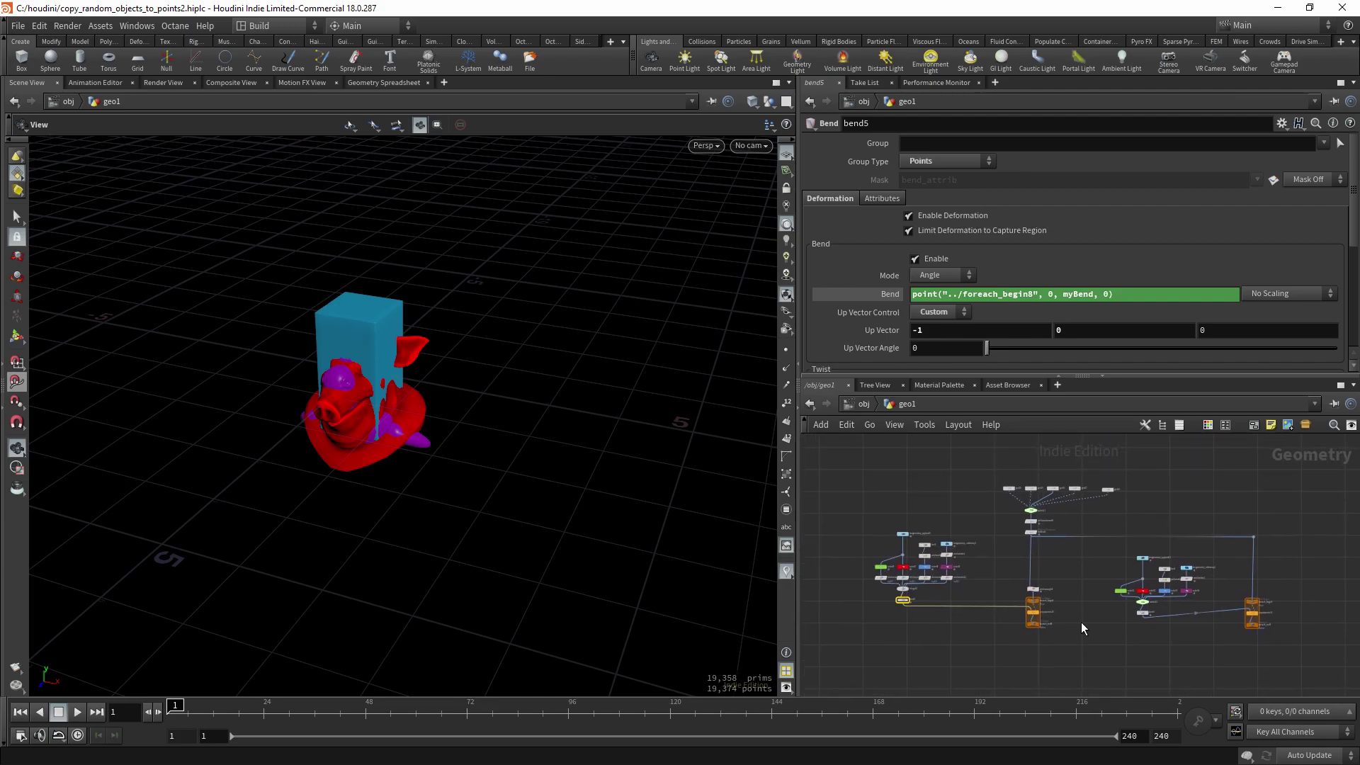
- Select copytopoints11 in the neighbouring for-each branch and inspect its settings and its input from switch12 through bend6
{"action": "scroll", "coordinate": [1022, 627], "scroll_direction": "up", "scroll_amount": 3}
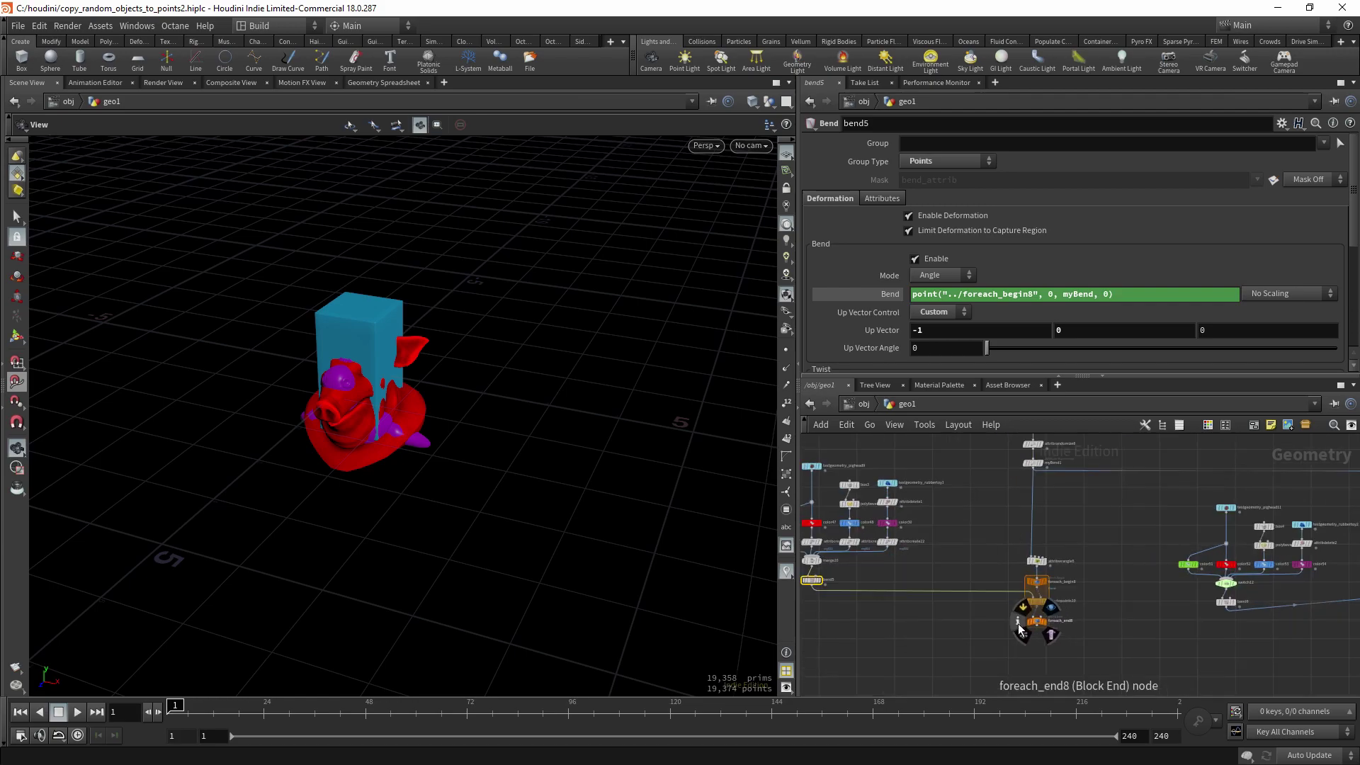
{"action": "middle_click_drag", "start_coordinate": [1240, 639], "coordinate": [977, 629]}
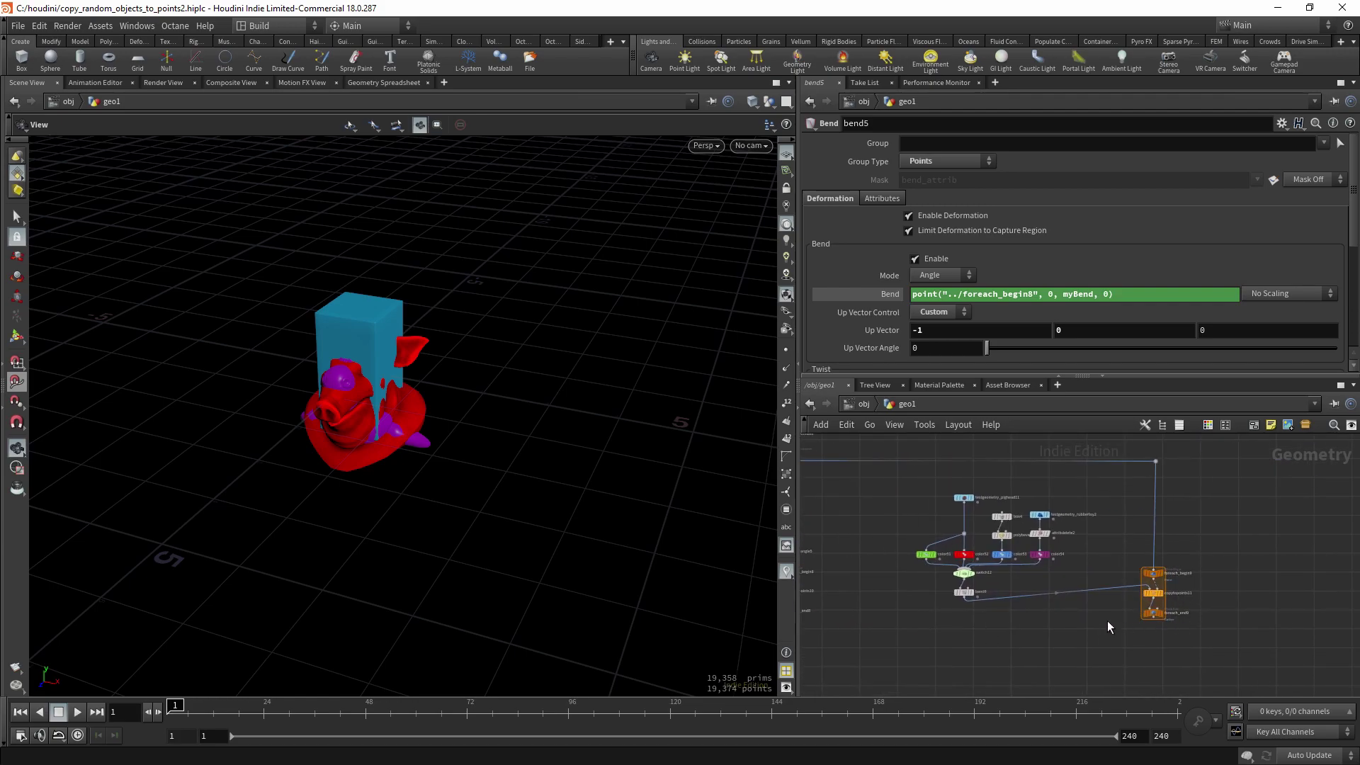
{"action": "scroll", "coordinate": [1127, 624], "scroll_direction": "up", "scroll_amount": 3}
{"action": "left_click", "coordinate": [1162, 594]}
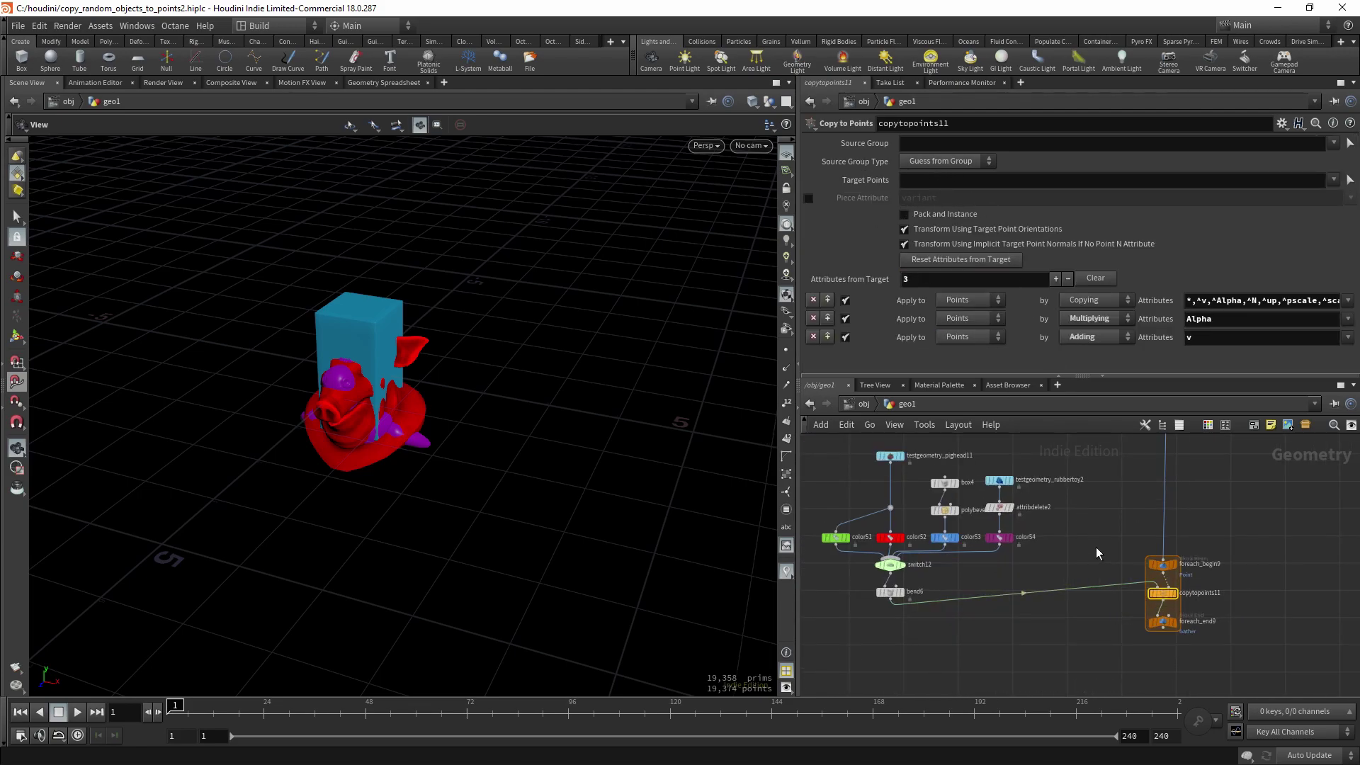
{"action": "scroll", "coordinate": [1096, 554], "scroll_direction": "down", "scroll_amount": 3}
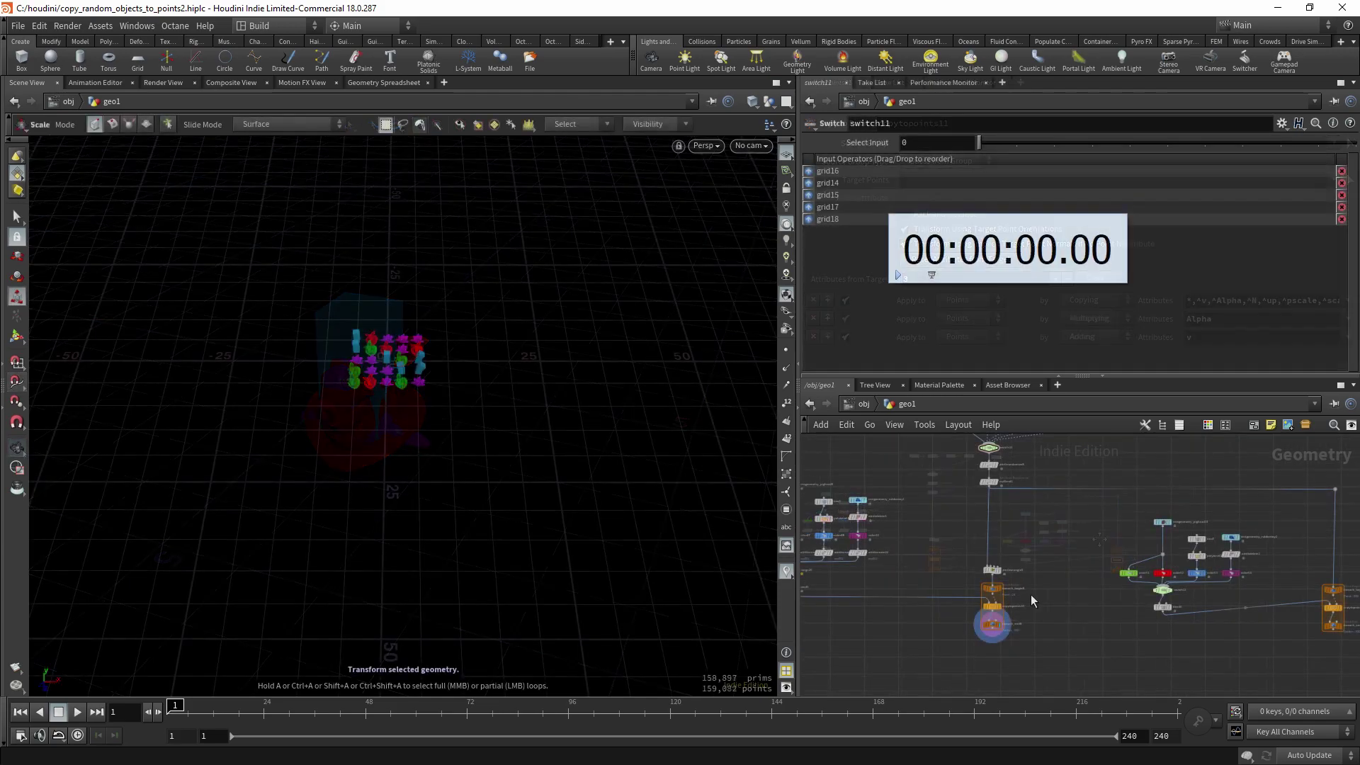
- Select copytopoints10 above foreach_end8 and review its myID2 piece attribute setup
{"action": "scroll", "coordinate": [981, 612], "scroll_direction": "up", "scroll_amount": 3}
{"action": "left_click", "coordinate": [1011, 610]}
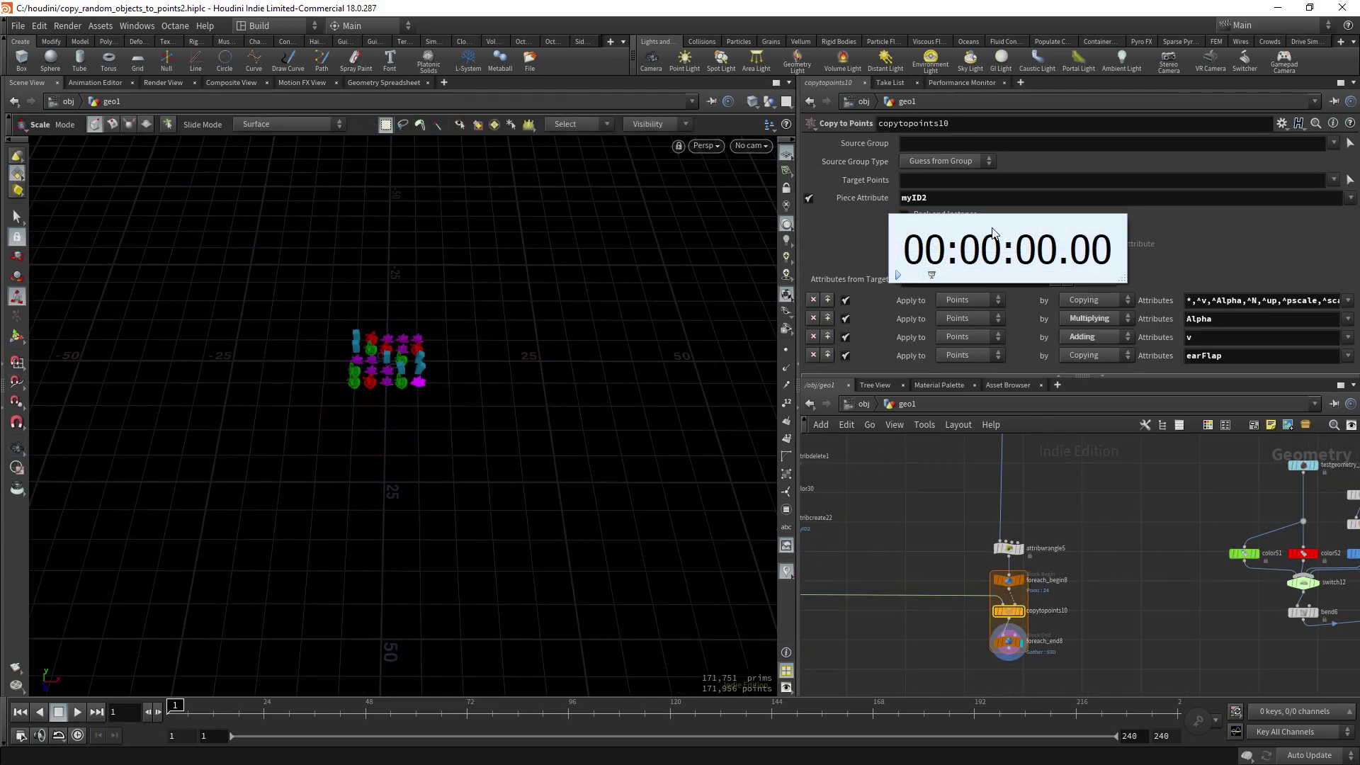
{"action": "scroll", "coordinate": [933, 525], "scroll_direction": "down", "scroll_amount": 5}
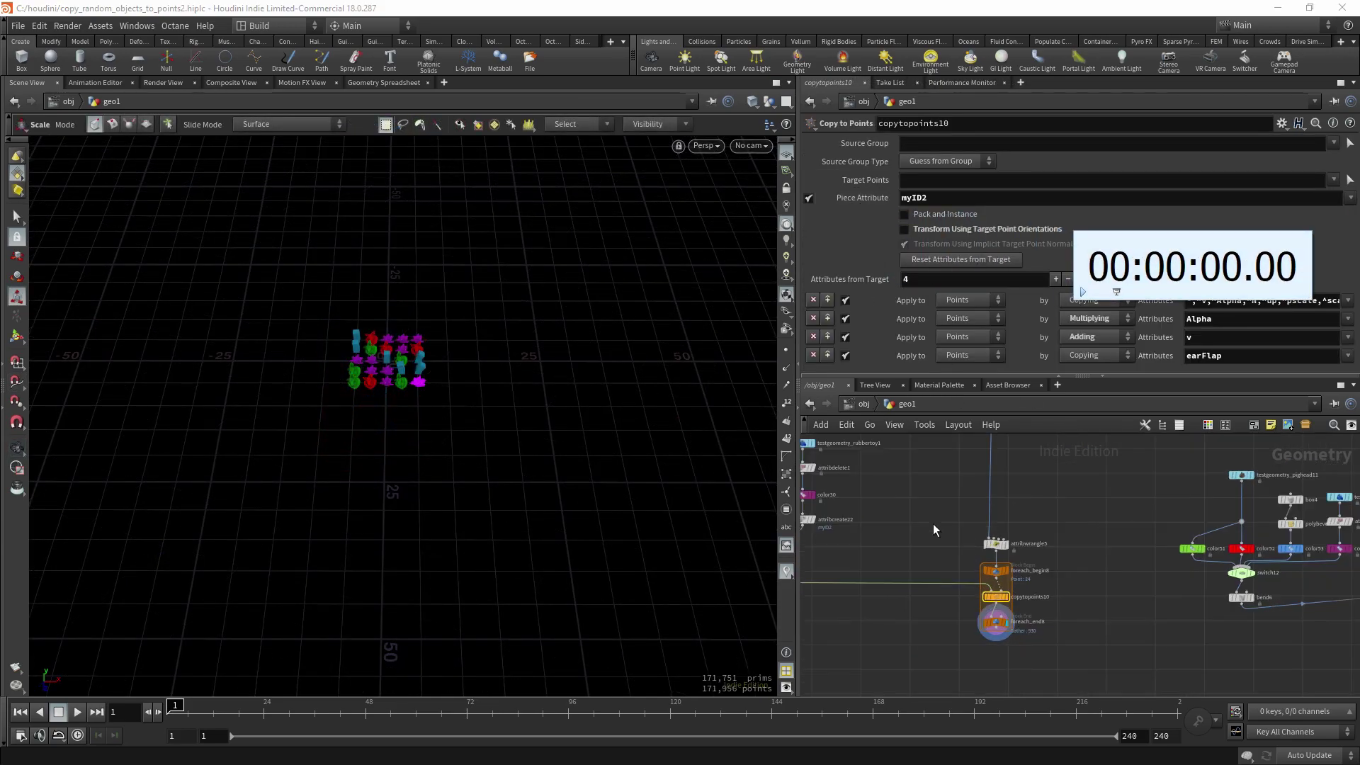
{"action": "scroll", "coordinate": [968, 522], "scroll_direction": "up", "scroll_amount": 4}
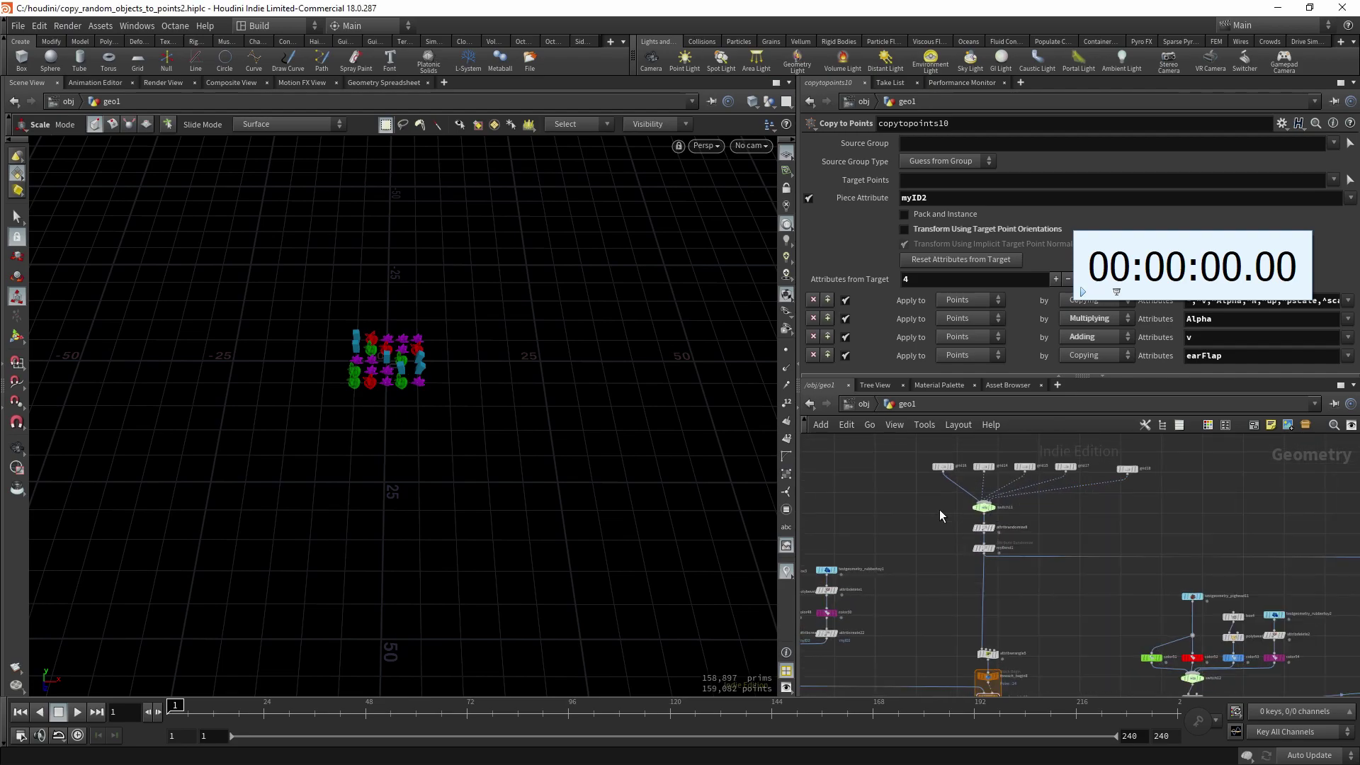
- Time the foreach_end8 branch with the stopwatch while cooking it with switch11's Select Input set to 3
{"action": "left_click", "coordinate": [990, 508]}
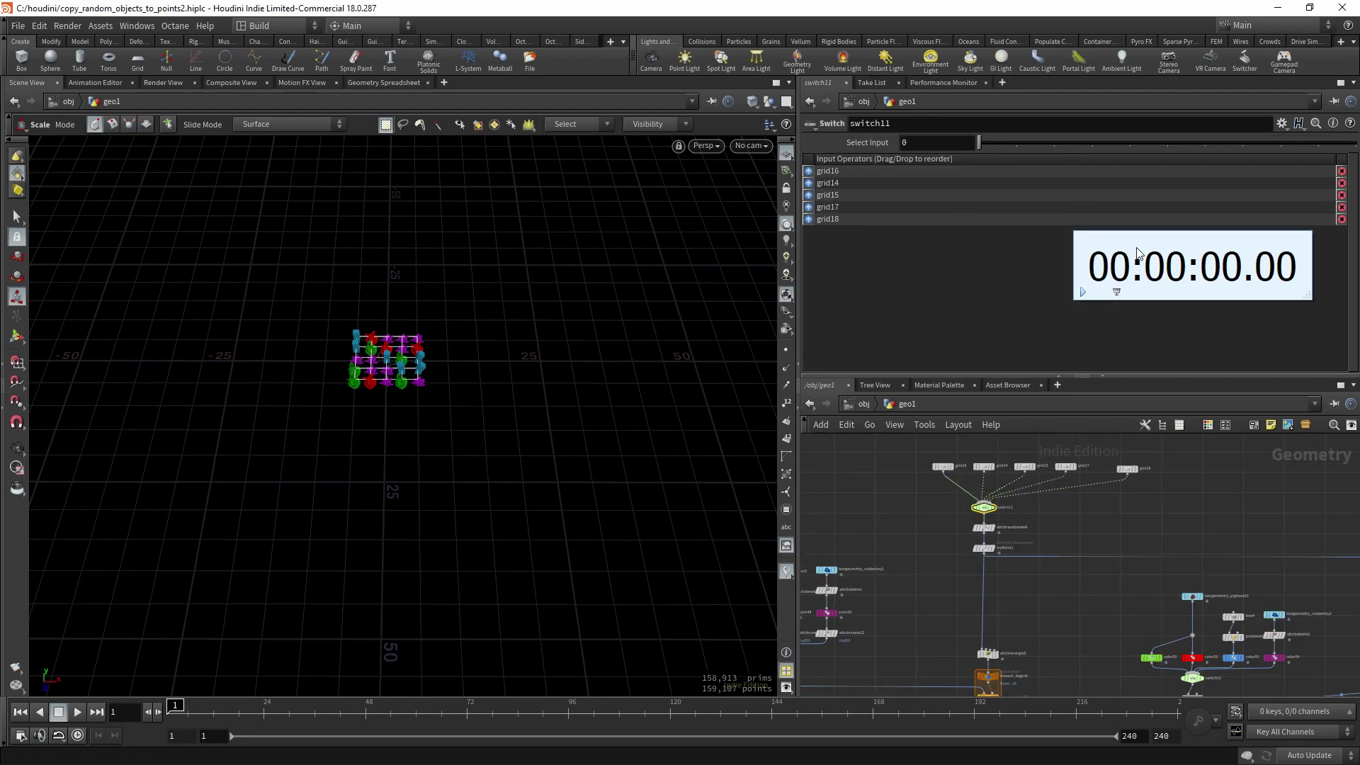
{"action": "left_click_drag", "start_coordinate": [1002, 187], "coordinate": [955, 177]}
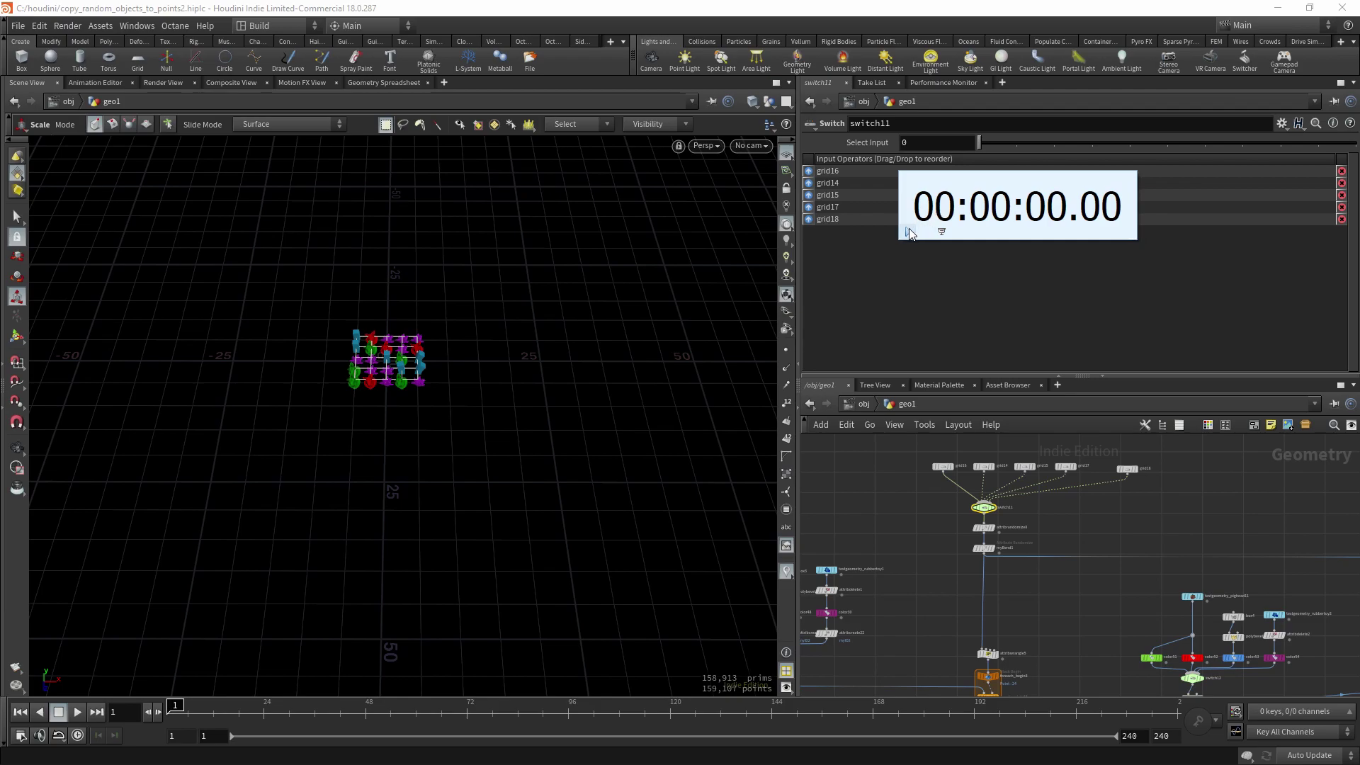
{"action": "left_click_drag", "start_coordinate": [910, 235], "coordinate": [907, 241]}
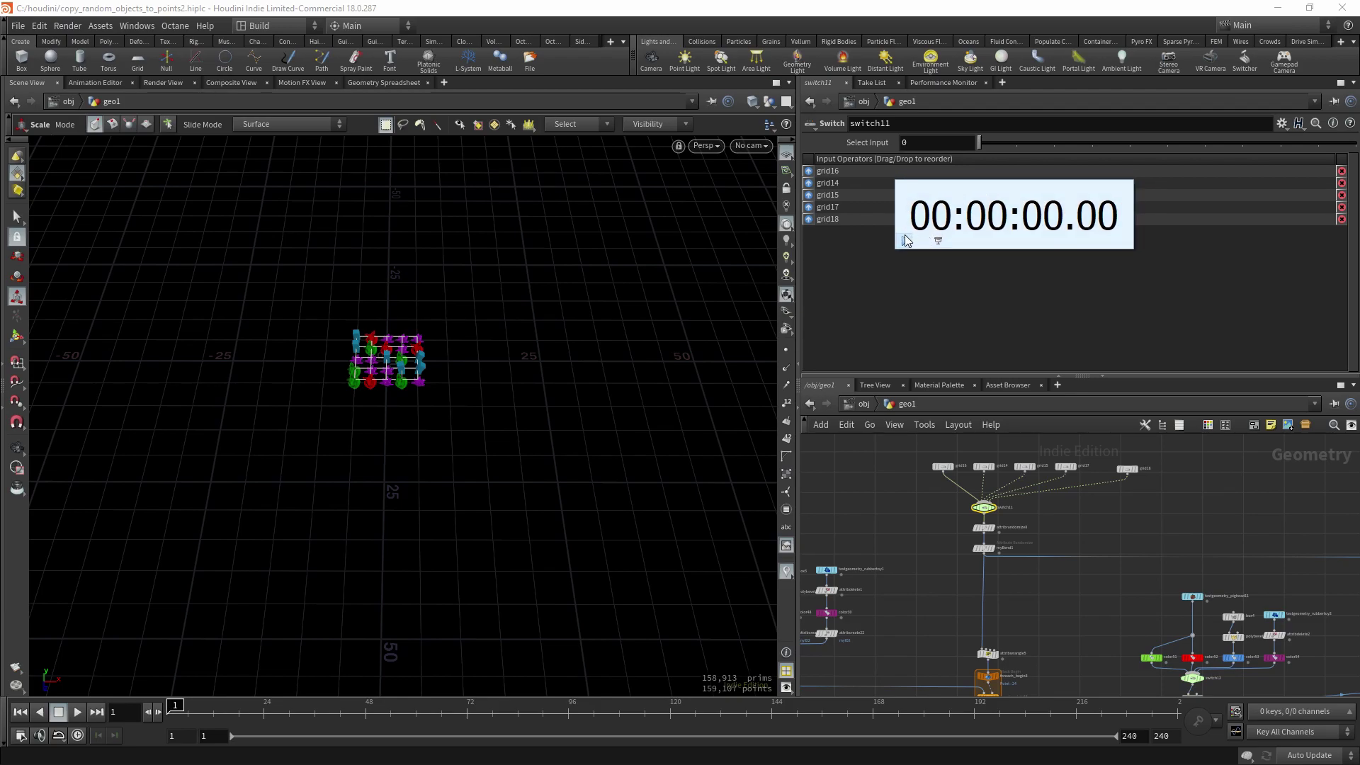
{"action": "left_click", "coordinate": [904, 238]}
{"action": "left_click", "coordinate": [1092, 142]}
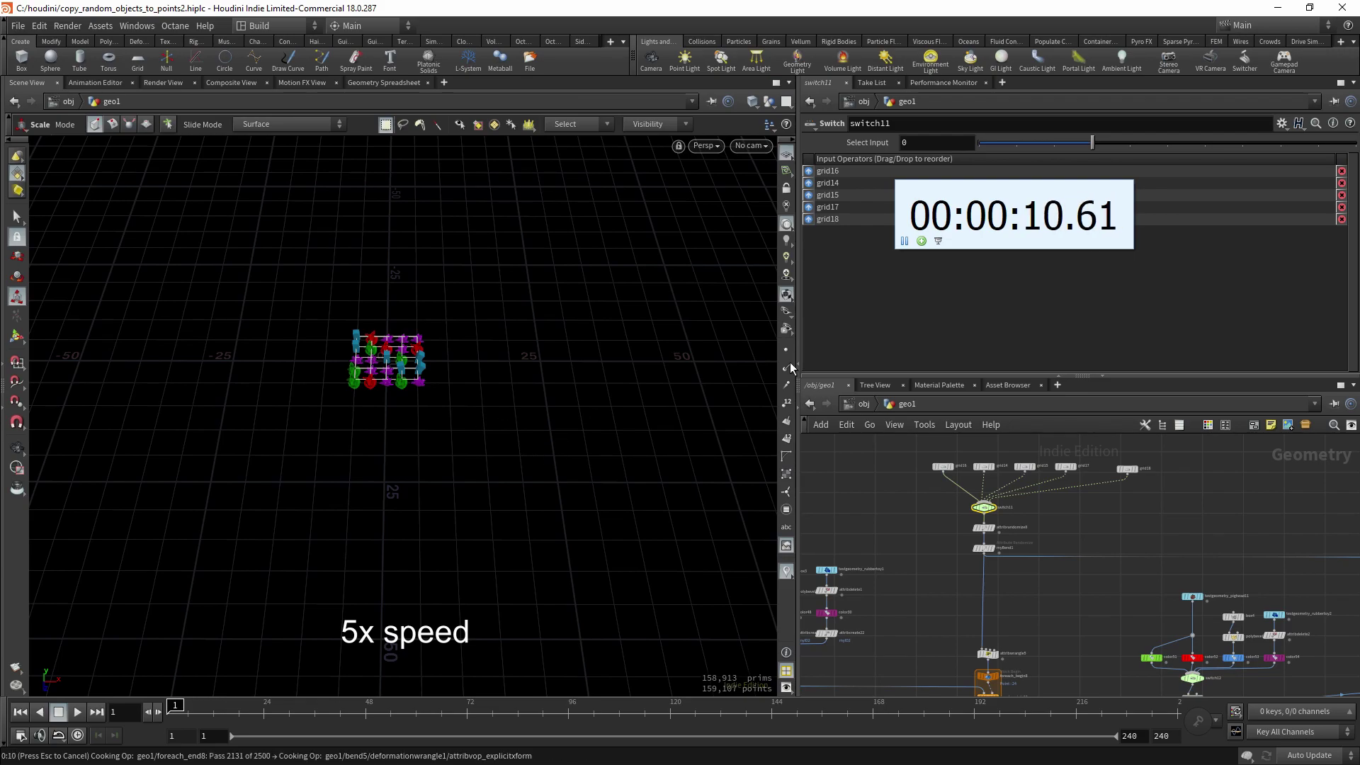
{"action": "left_click", "coordinate": [904, 241]}
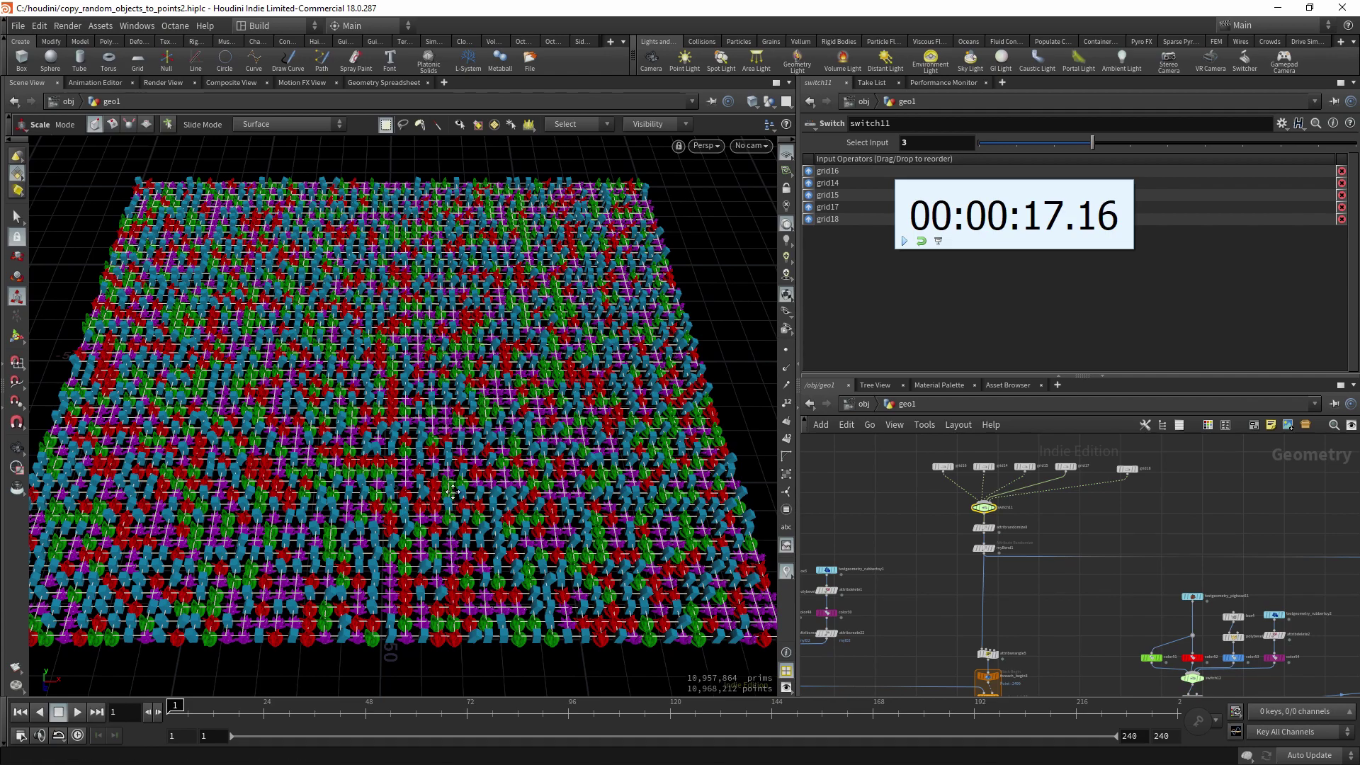
- Frame the whole grid of copies in the viewport and clear the node selection to view it without the guide lines
{"action": "key", "text": "Escape"}
{"action": "scroll", "coordinate": [451, 489], "scroll_direction": "down", "scroll_amount": 5}
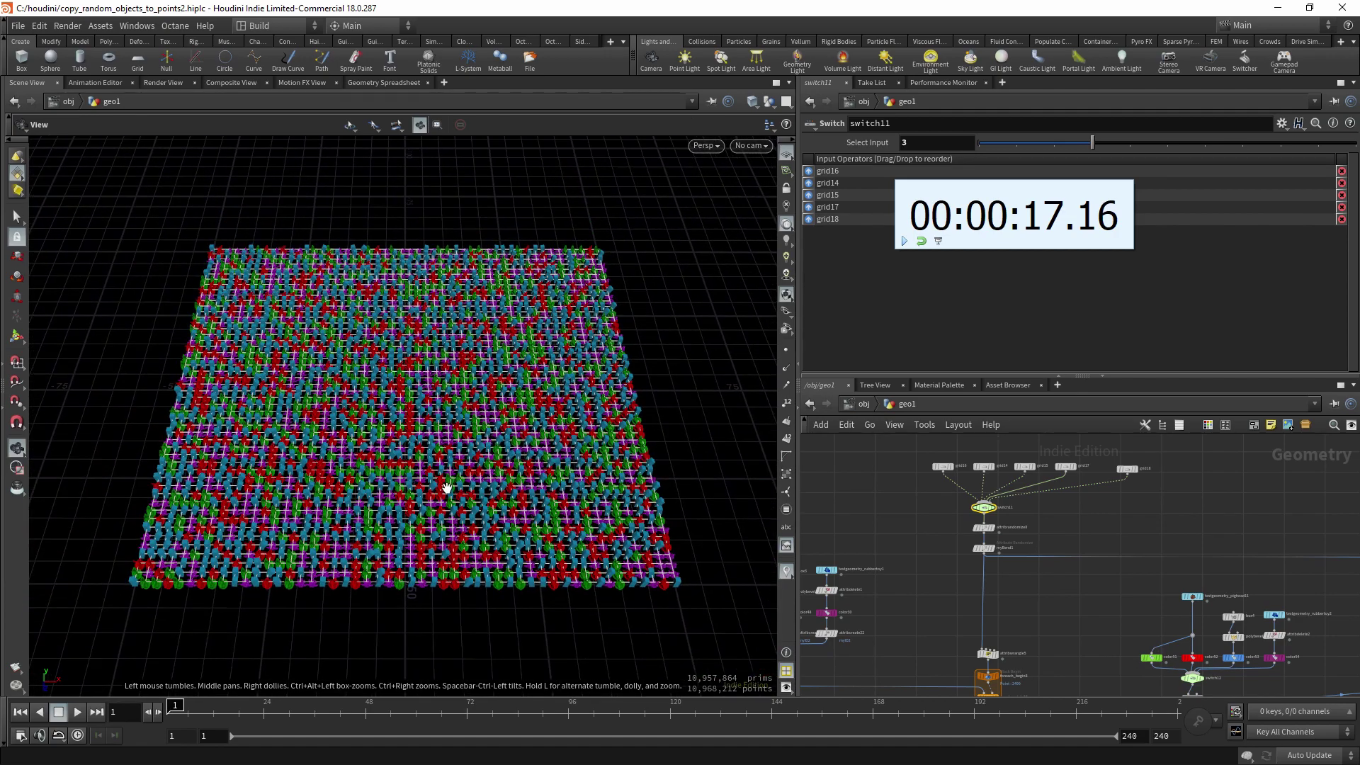
{"action": "left_click_drag", "start_coordinate": [446, 489], "coordinate": [441, 494], "text": "alt"}
{"action": "left_click", "coordinate": [1023, 607]}
{"action": "scroll", "coordinate": [1023, 607], "scroll_direction": "down", "scroll_amount": 2}
{"action": "middle_click_drag", "start_coordinate": [1058, 621], "coordinate": [1034, 624]}
{"action": "scroll", "coordinate": [935, 526], "scroll_direction": "up", "scroll_amount": 5}
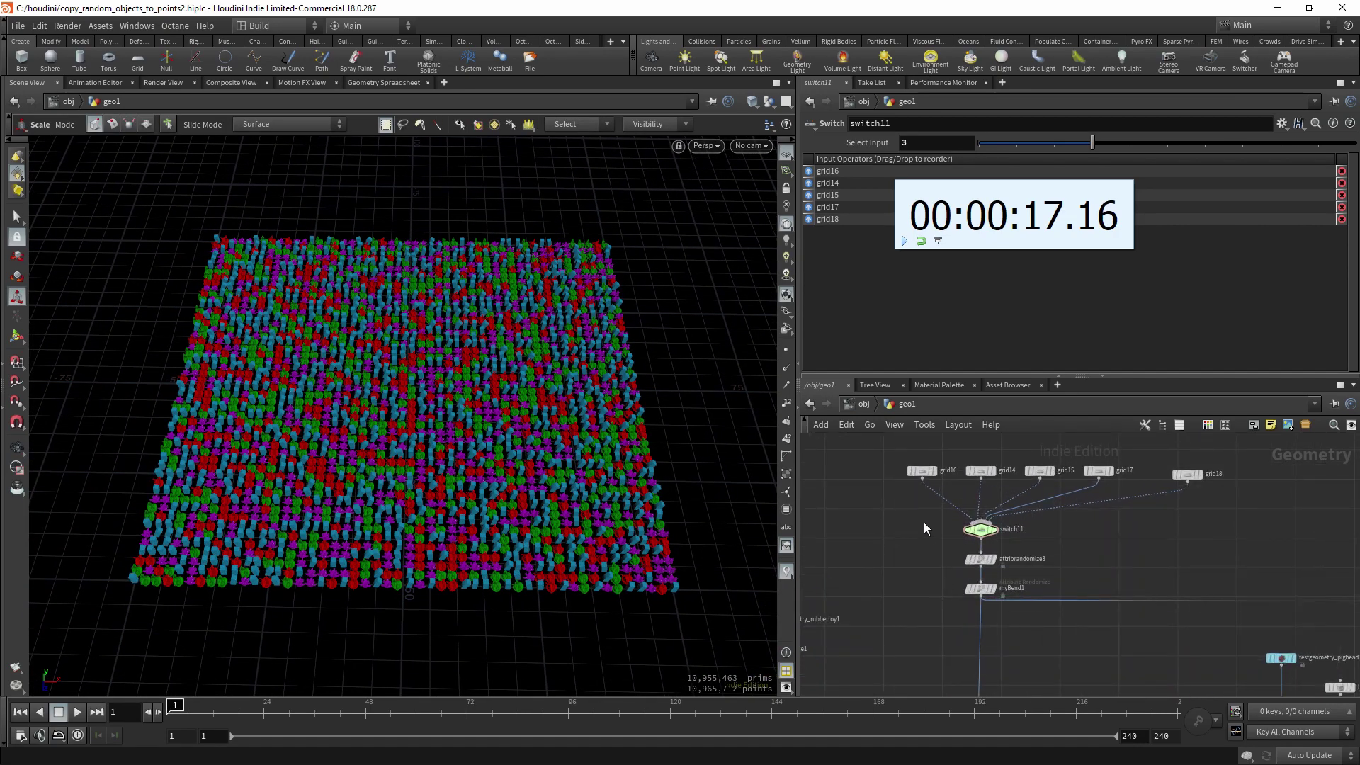
- Set switch11's Select Input to 0
{"action": "left_click", "coordinate": [995, 530]}
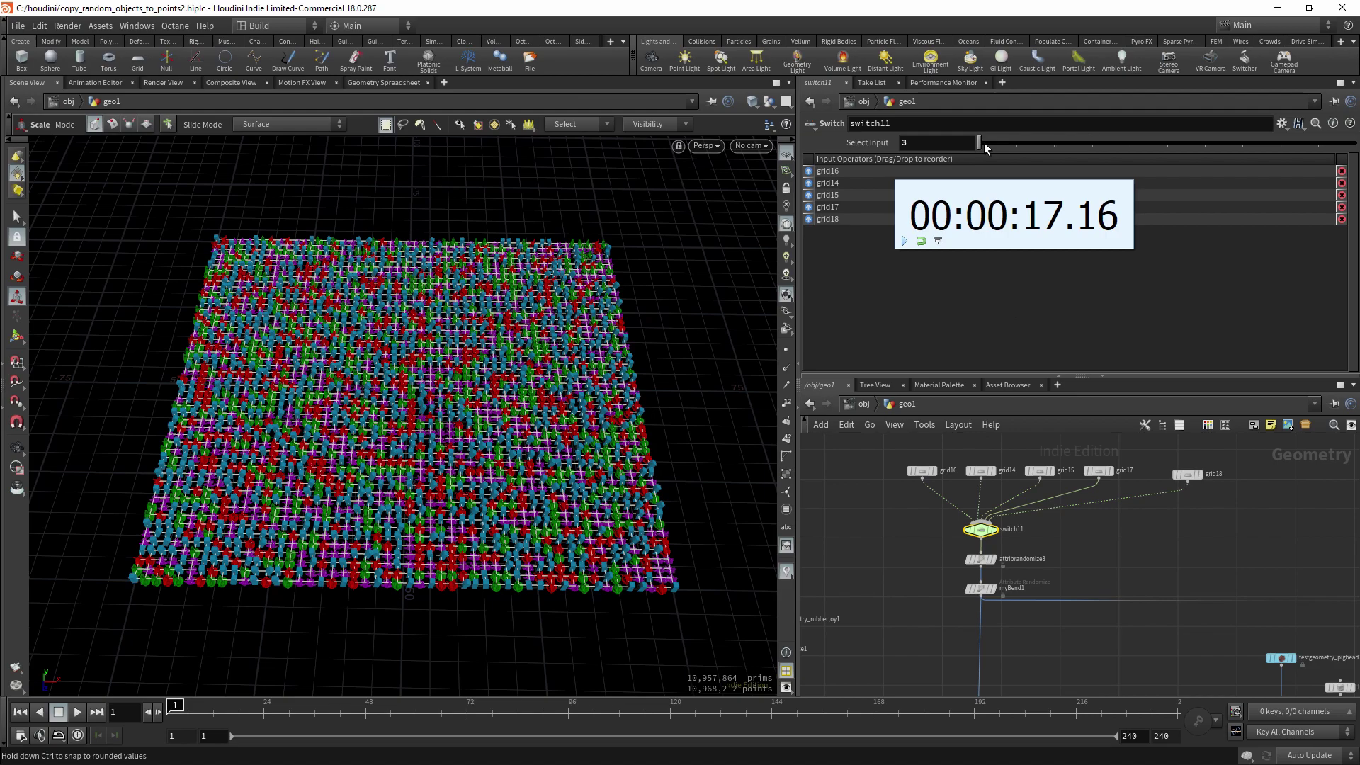
{"action": "left_click_drag", "start_coordinate": [984, 142], "coordinate": [977, 143]}
{"action": "scroll", "coordinate": [1132, 544], "scroll_direction": "down", "scroll_amount": 4}
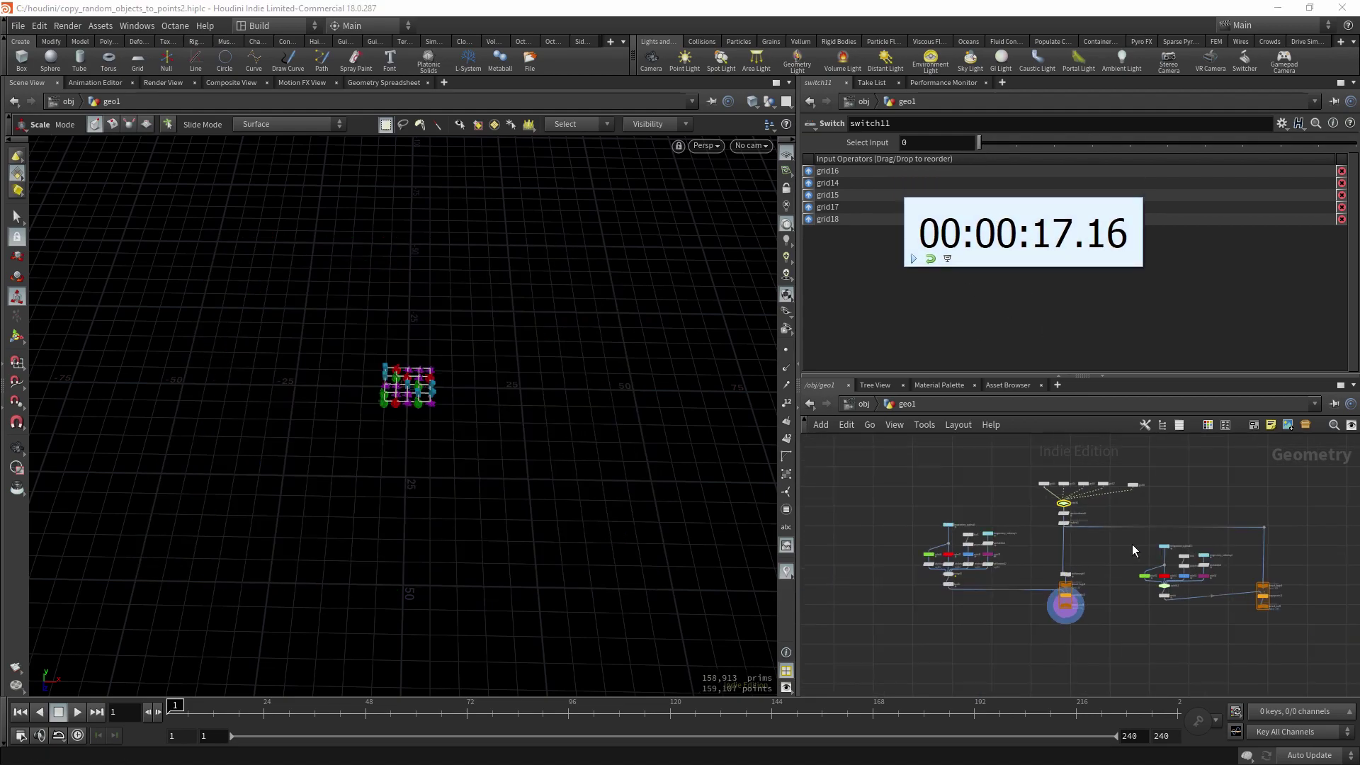
- Select foreach_end9, the end of the switch-based for-each branch, and display its result
{"action": "middle_click_drag", "start_coordinate": [1246, 620], "coordinate": [1178, 624]}
{"action": "scroll", "coordinate": [1179, 622], "scroll_direction": "up", "scroll_amount": 3}
{"action": "left_click_drag", "start_coordinate": [1259, 629], "coordinate": [1193, 602]}
{"action": "key", "text": "r"}
{"action": "scroll", "coordinate": [1137, 623], "scroll_direction": "down", "scroll_amount": 2}
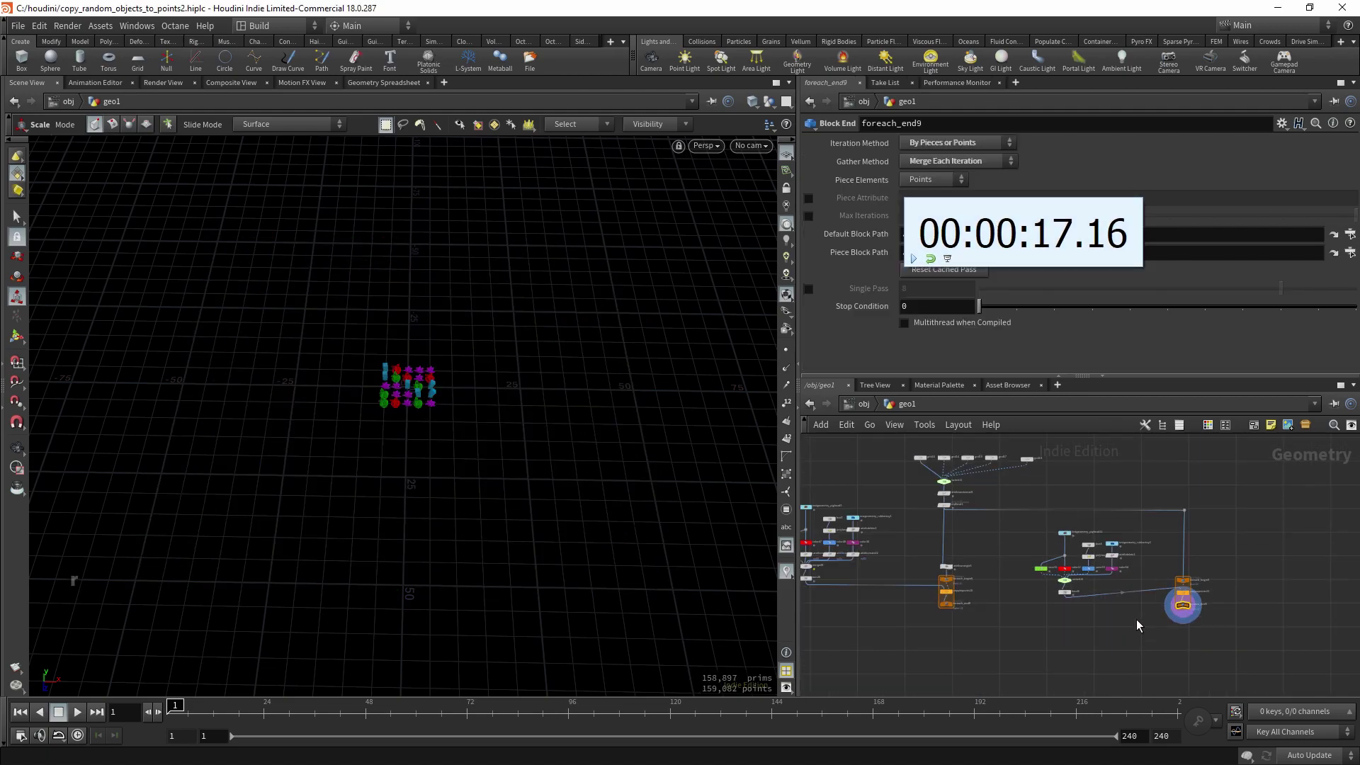
- Reset the stopwatch and time the foreach_end9 branch while cooking it with switch11's Select Input set to 3
{"action": "middle_click_drag", "start_coordinate": [1137, 620], "coordinate": [1136, 638]}
{"action": "scroll", "coordinate": [964, 528], "scroll_direction": "up", "scroll_amount": 5}
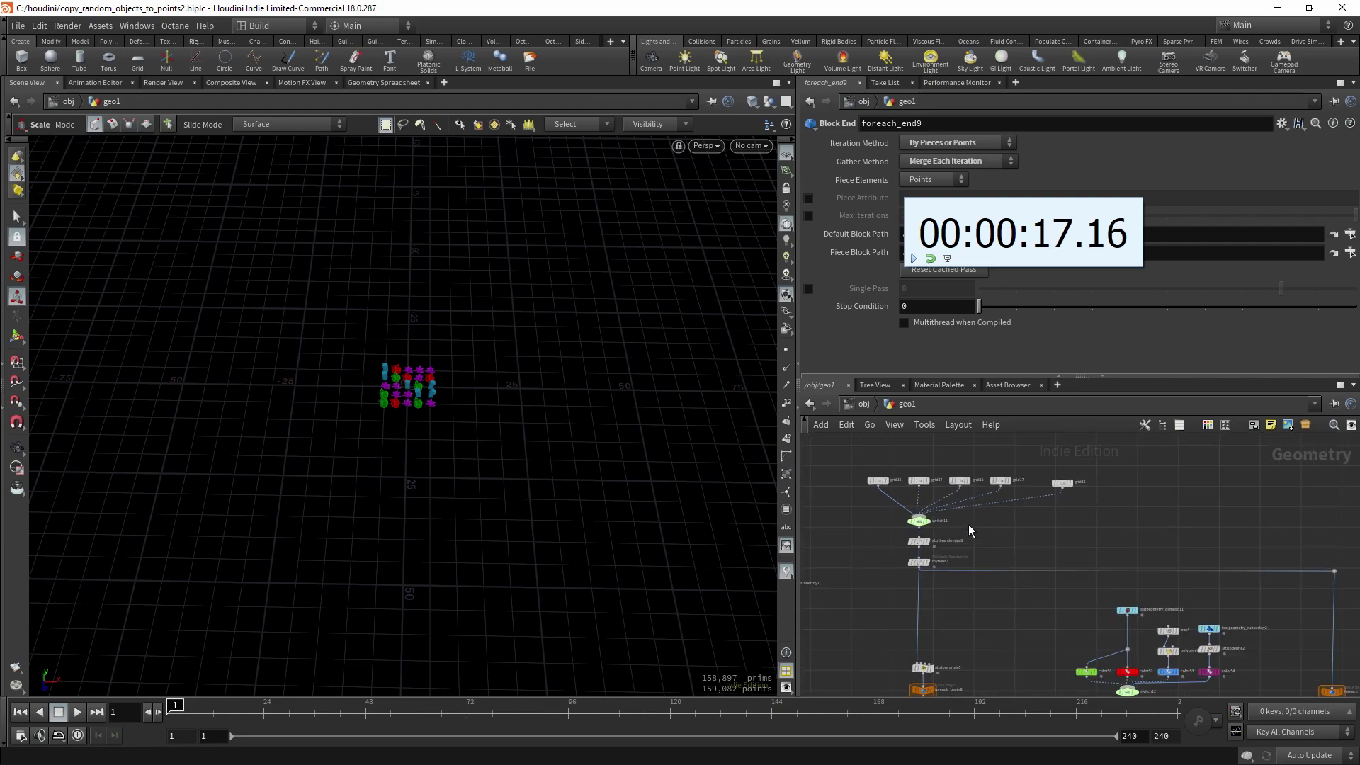
{"action": "left_click", "coordinate": [934, 526]}
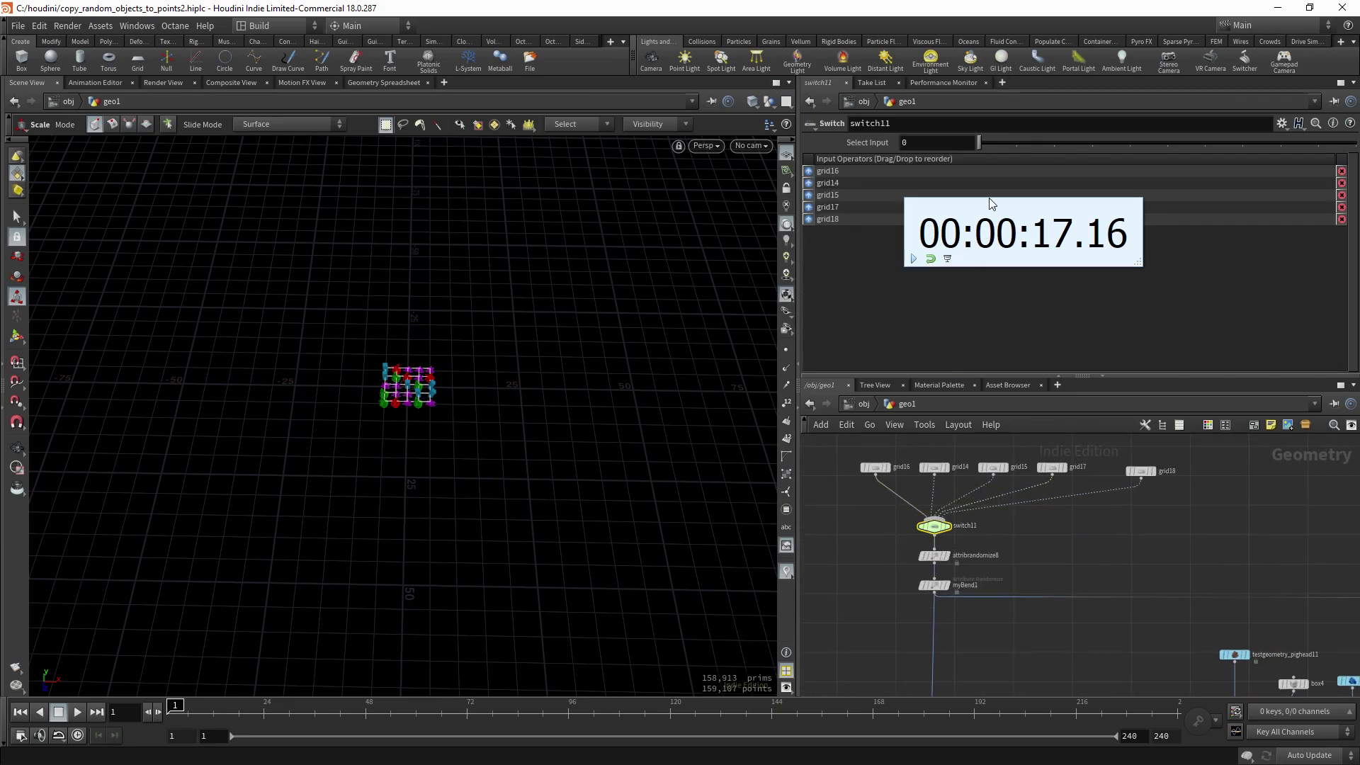
{"action": "left_click_drag", "start_coordinate": [991, 204], "coordinate": [982, 193]}
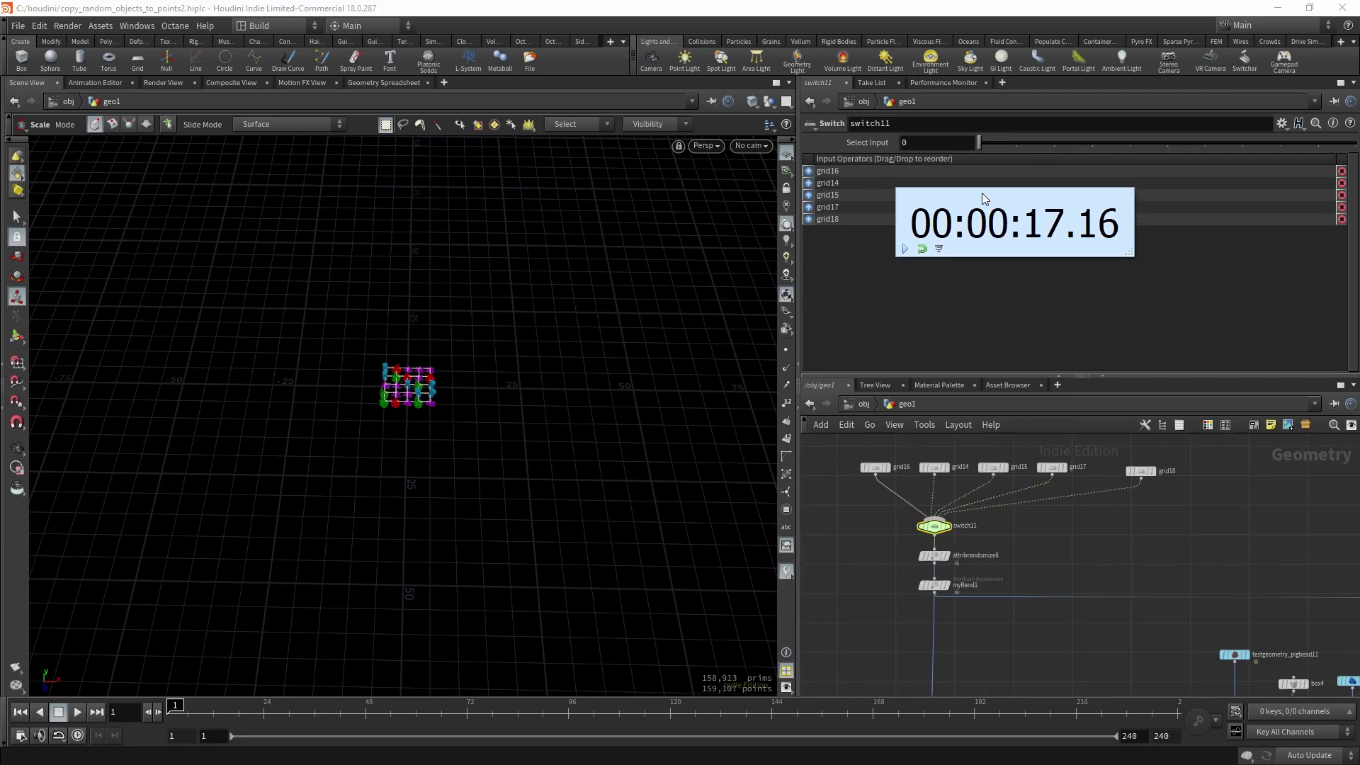
{"action": "left_click", "coordinate": [922, 248]}
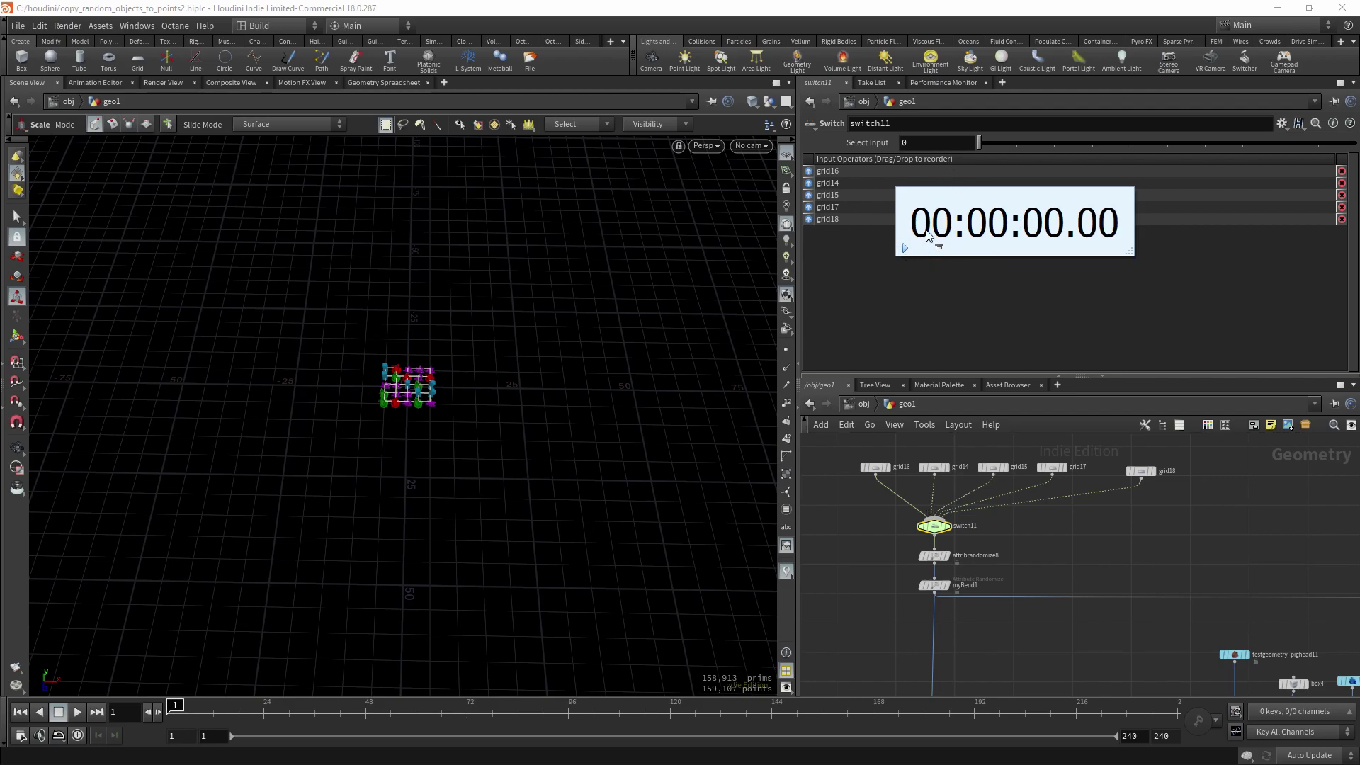
{"action": "left_click", "coordinate": [905, 248]}
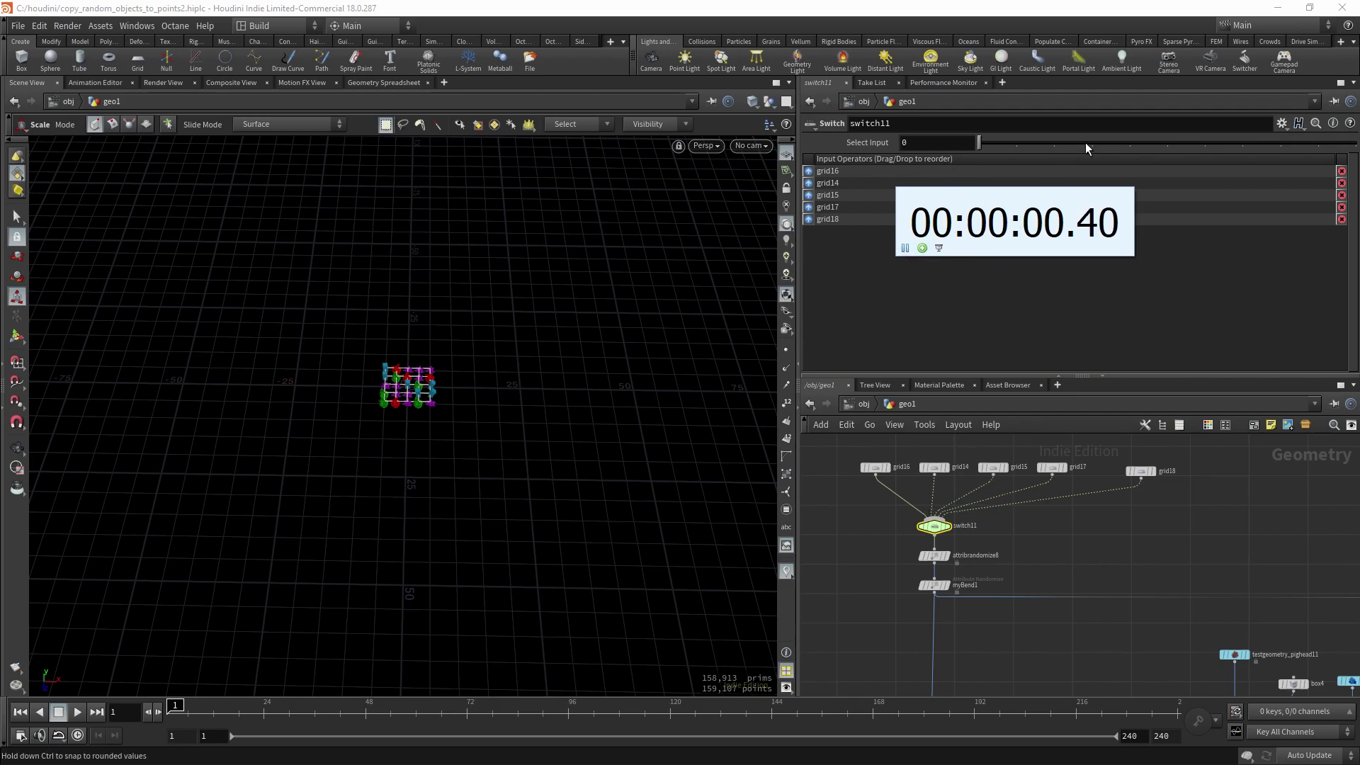
{"action": "left_click", "coordinate": [905, 248]}
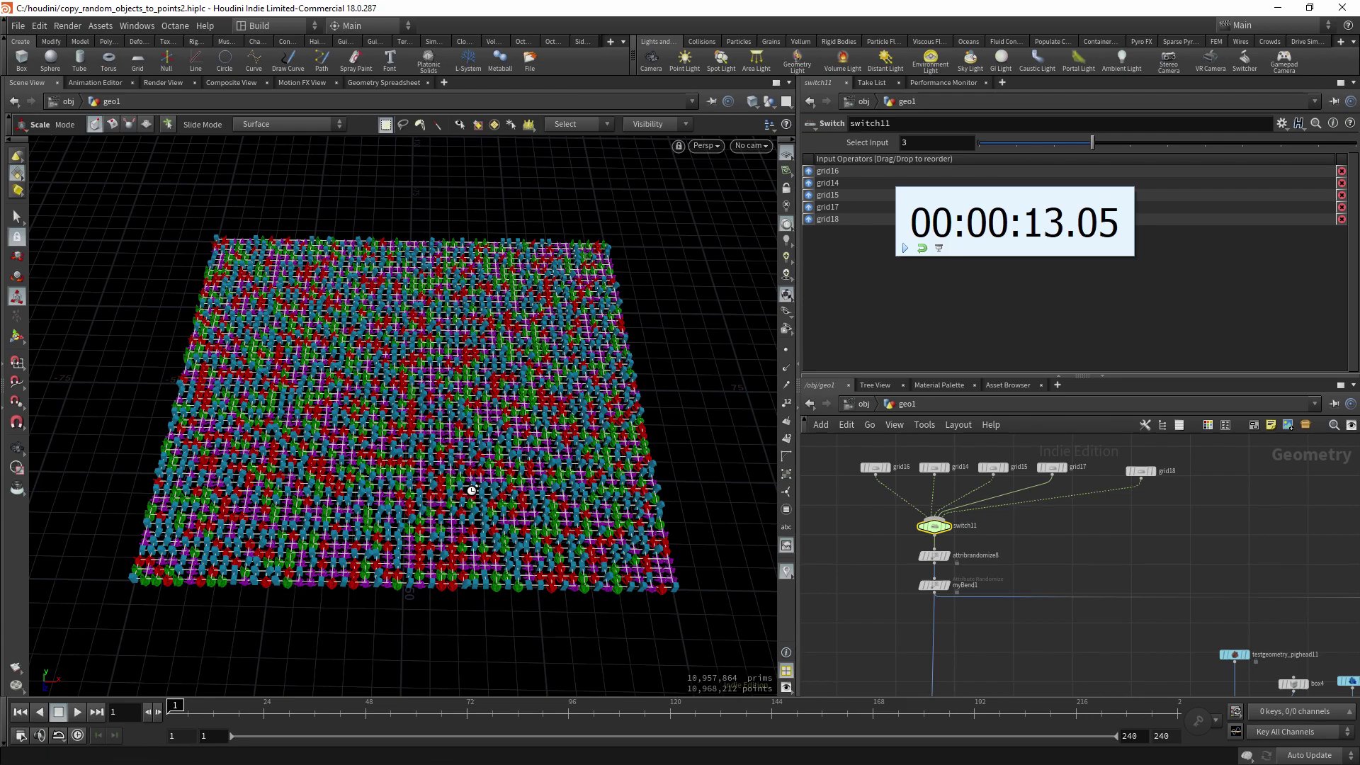
- Move the stopwatch clear of switch11's input operator list and clear the node selection
{"action": "left_click_drag", "start_coordinate": [990, 203], "coordinate": [986, 228]}
{"action": "left_click_drag", "start_coordinate": [965, 244], "coordinate": [966, 255]}
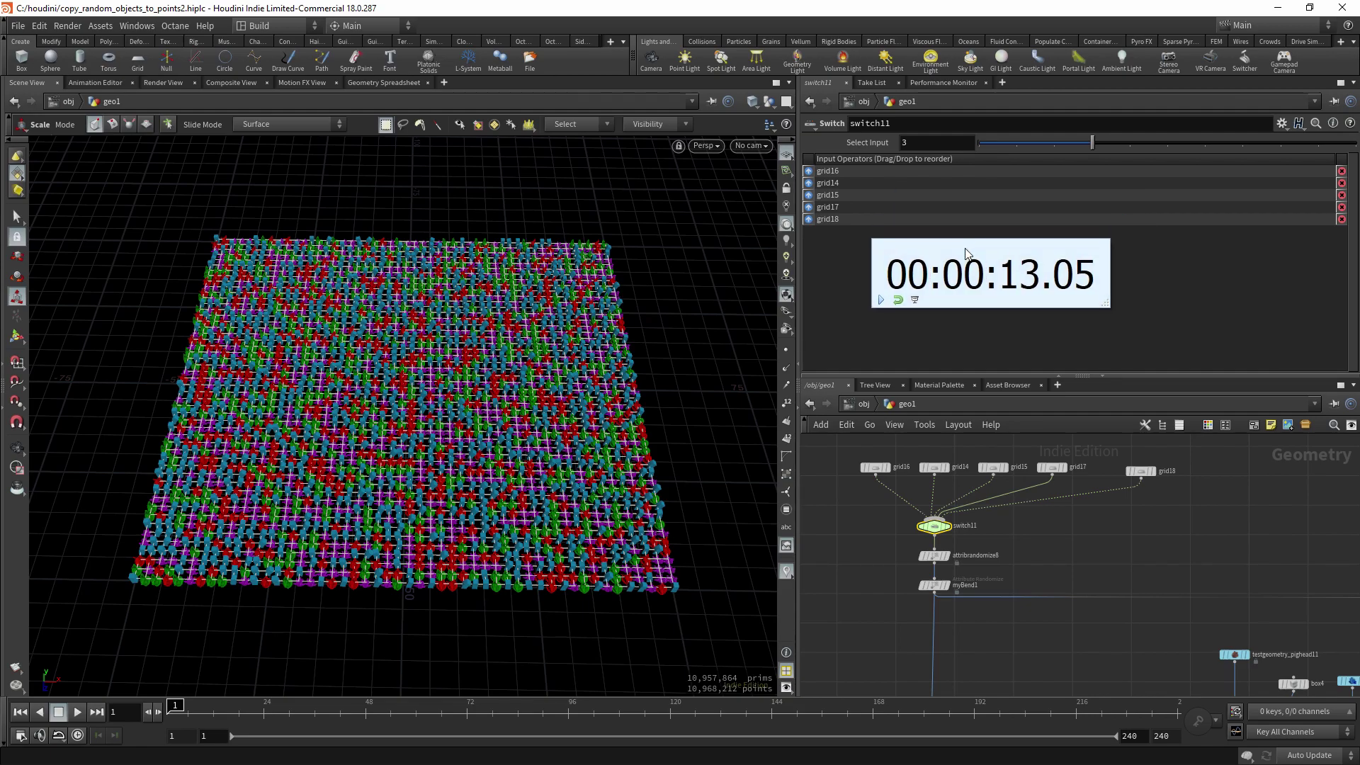
{"action": "left_click", "coordinate": [1040, 553]}
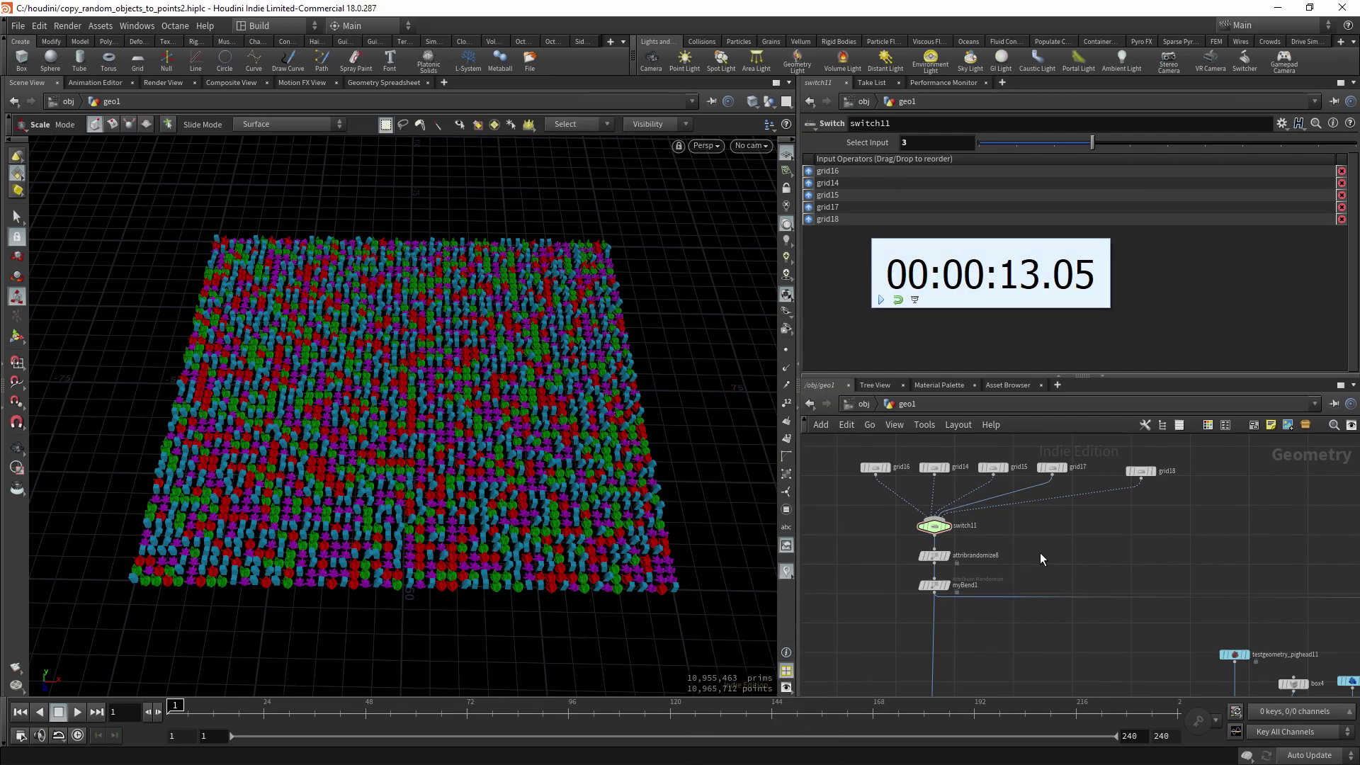
- Examine the branch from switch12 and bend6 to foreach_end9 beside the piece-attribute for-each branch
{"action": "scroll", "coordinate": [1040, 554], "scroll_direction": "down", "scroll_amount": 5}
{"action": "mouse_move", "coordinate": [1047, 613]}
{"action": "middle_mouse_down"}
{"action": "mouse_move", "coordinate": [1031, 549]}
{"action": "mouse_move", "coordinate": [1023, 593]}
{"action": "mouse_move", "coordinate": [1045, 596]}
{"action": "middle_mouse_up"}
{"action": "scroll", "coordinate": [1017, 561], "scroll_direction": "up", "scroll_amount": 2}
{"action": "middle_click_drag", "start_coordinate": [1199, 658], "coordinate": [1147, 665]}
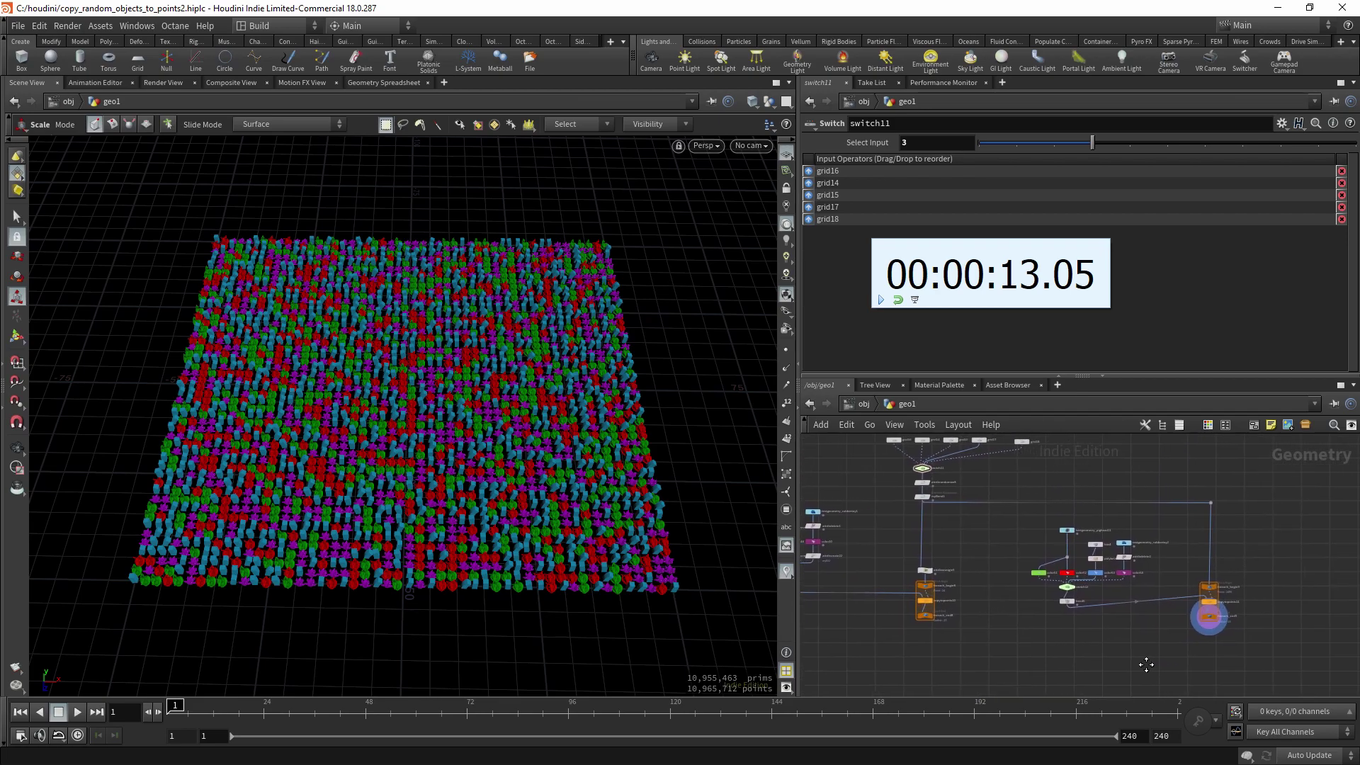
{"action": "scroll", "coordinate": [1212, 631], "scroll_direction": "up", "scroll_amount": 2}
{"action": "scroll", "coordinate": [1188, 623], "scroll_direction": "up", "scroll_amount": 3}
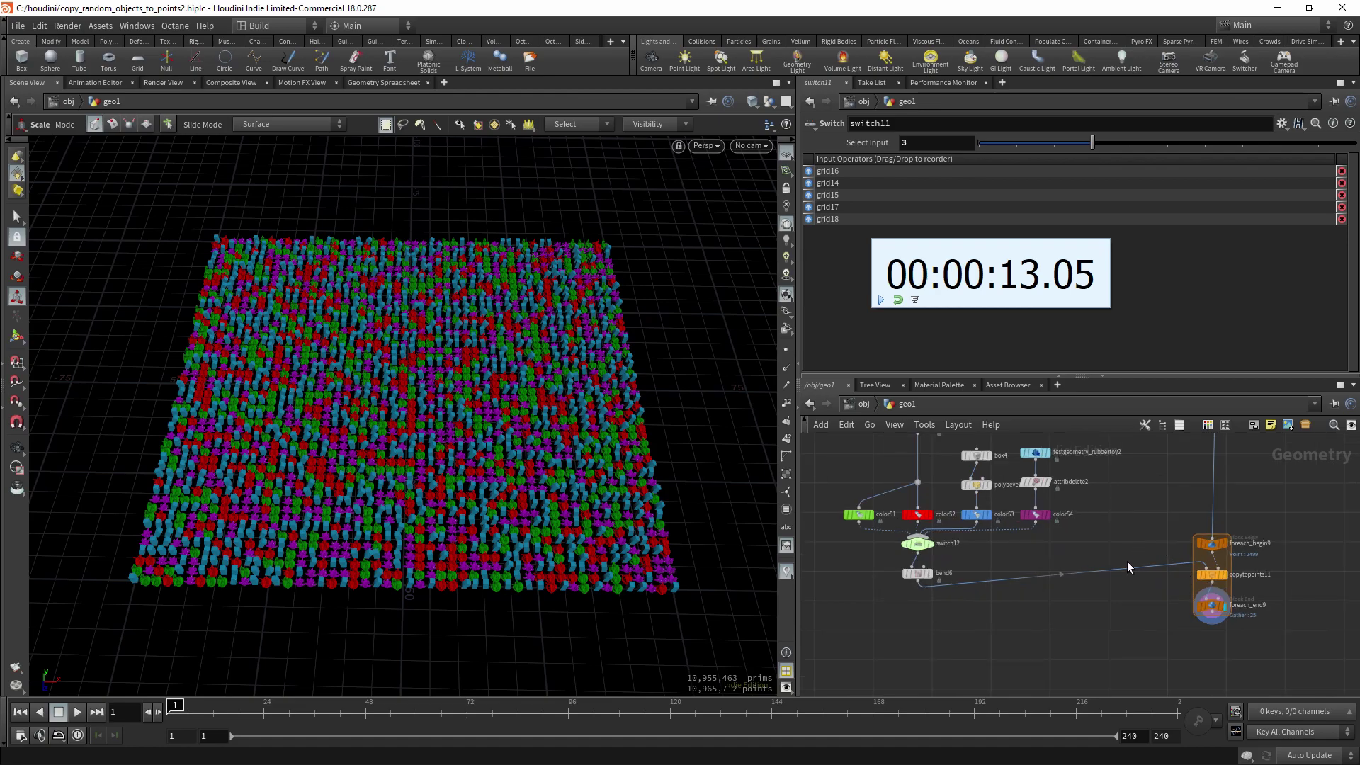
{"action": "scroll", "coordinate": [1128, 561], "scroll_direction": "down", "scroll_amount": 5}
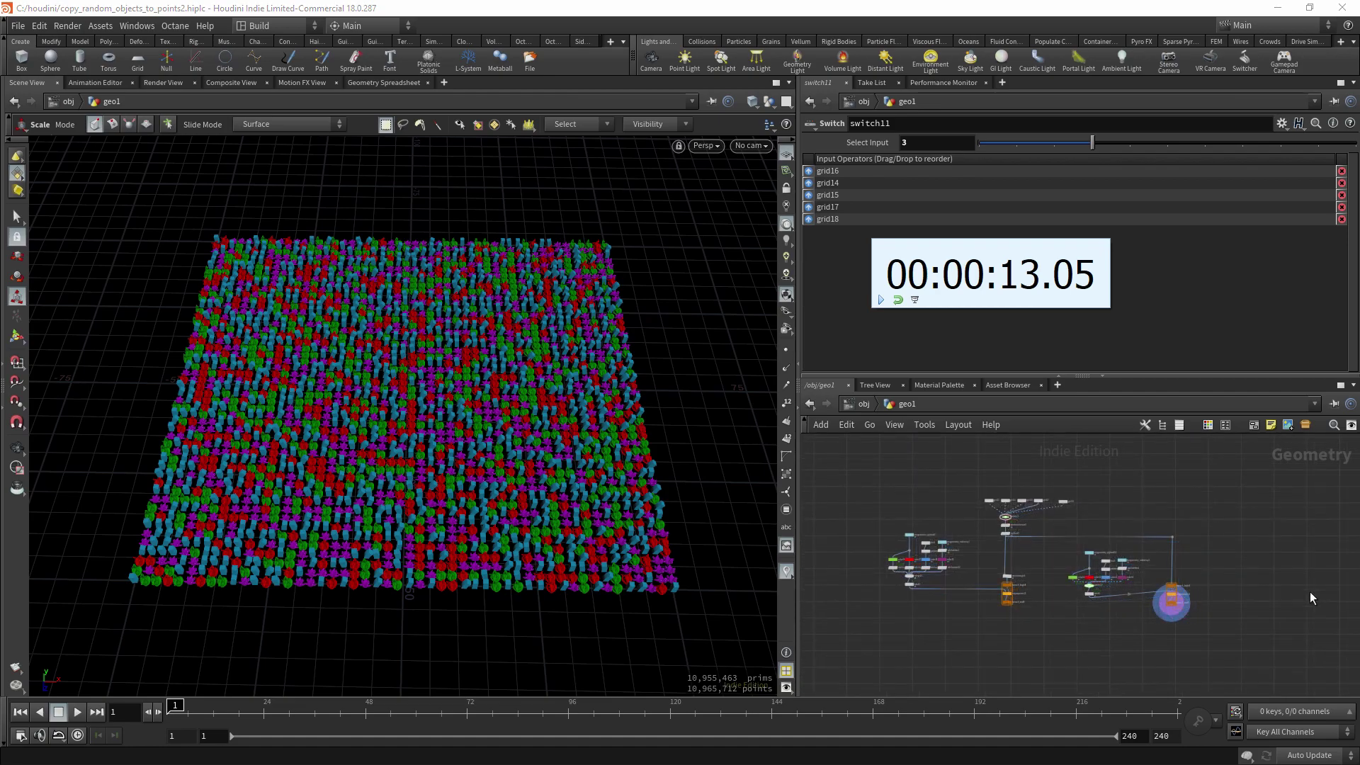